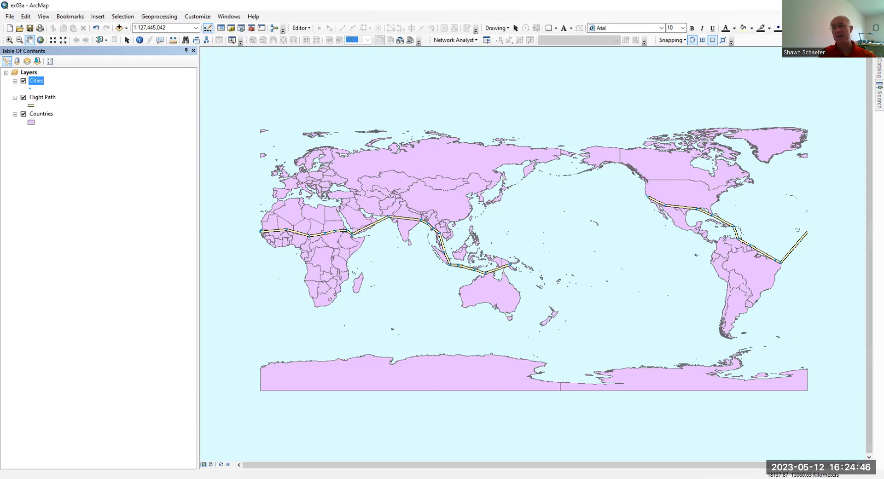
Step: Create a new file geodatabase in the Data folder of C:\Workspace\GTKArcGIS\Chapter03
left_click(879, 69)
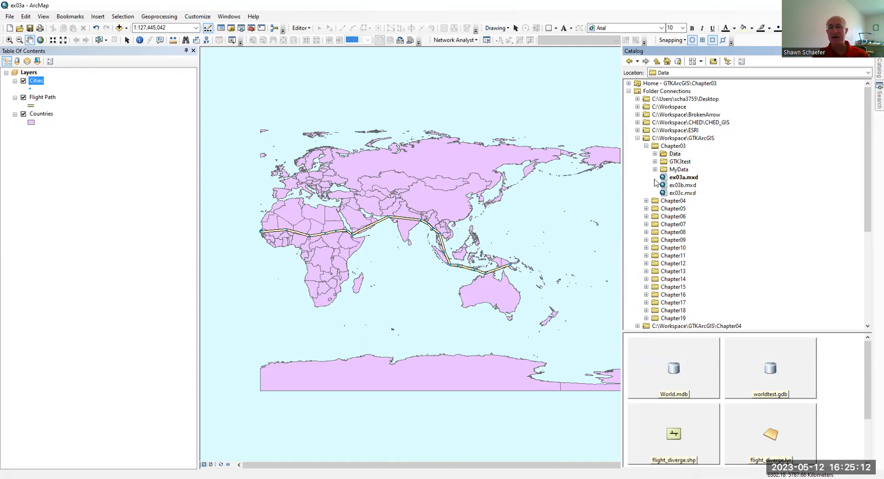
left_click(654, 153)
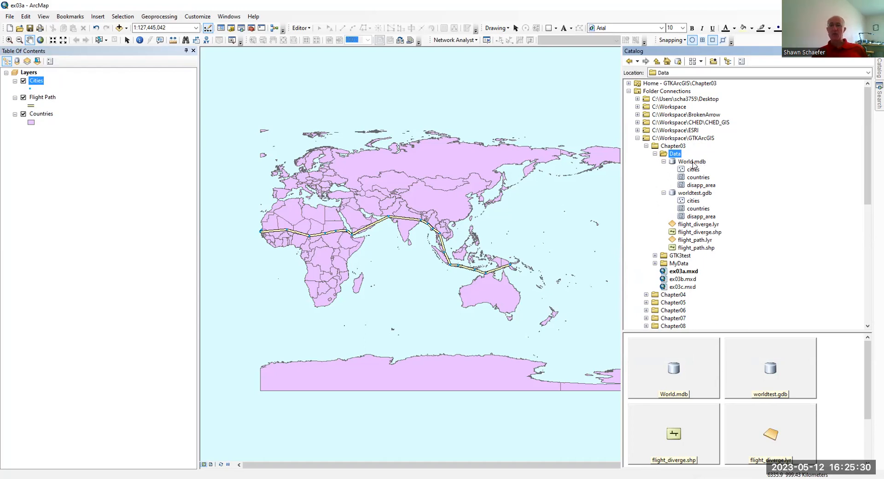
left_click(663, 193)
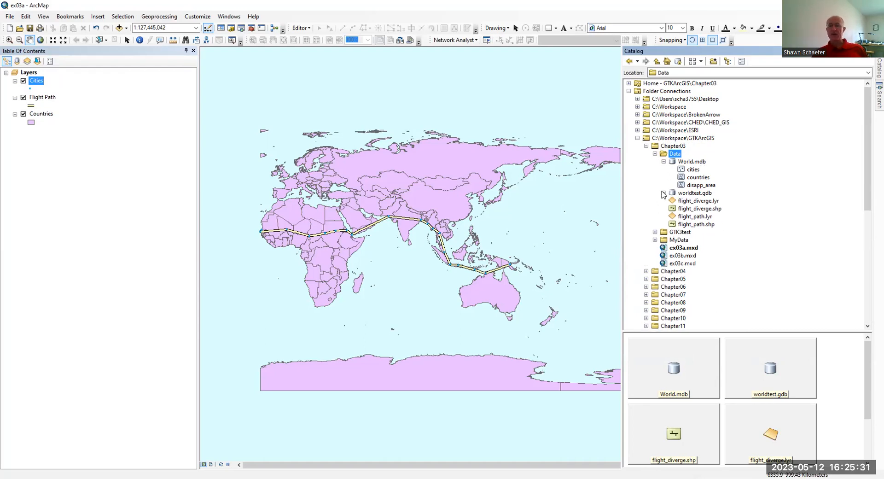
right_click(667, 155)
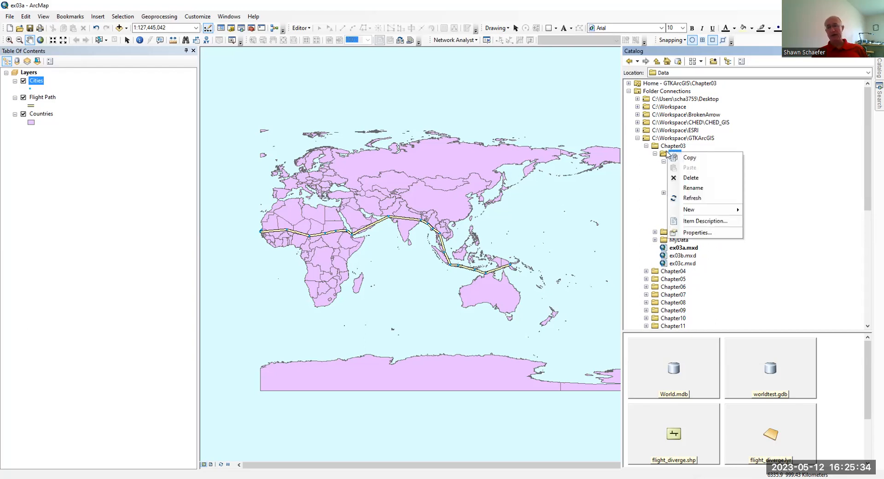
mouse_move(704, 210)
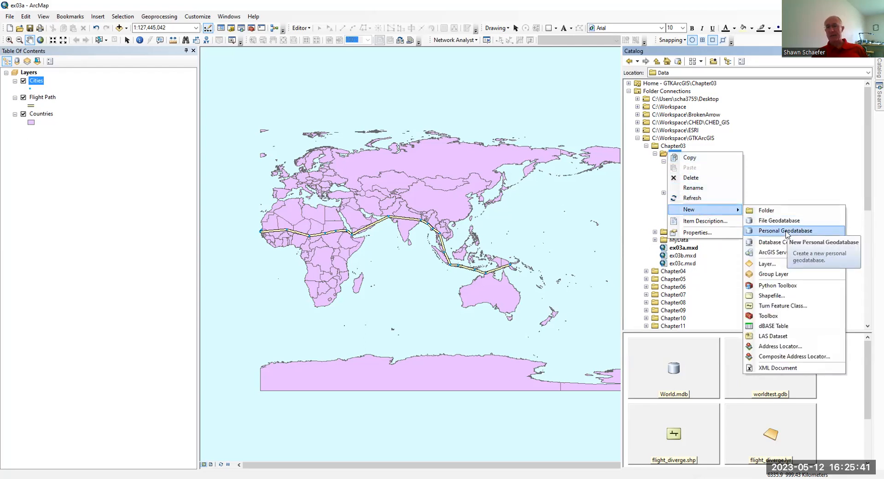
left_click(785, 220)
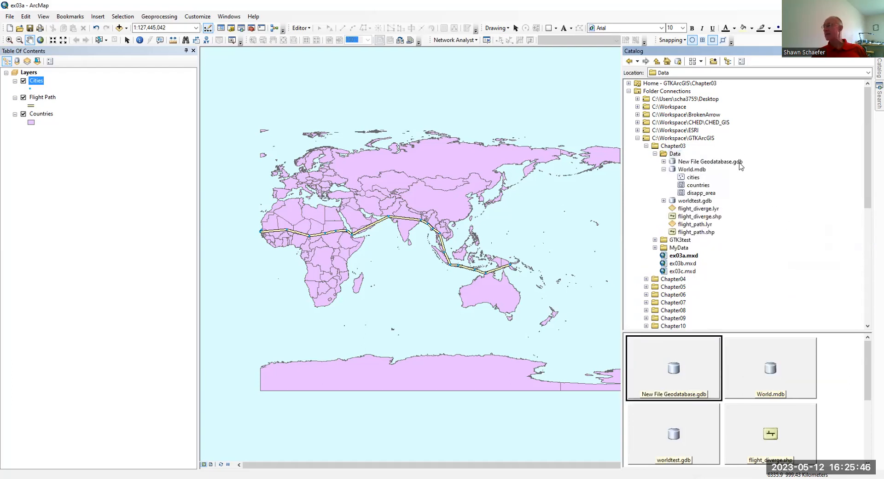
Step: Rename the new file geodatabase in the Data folder as NewWorld
left_click(690, 162)
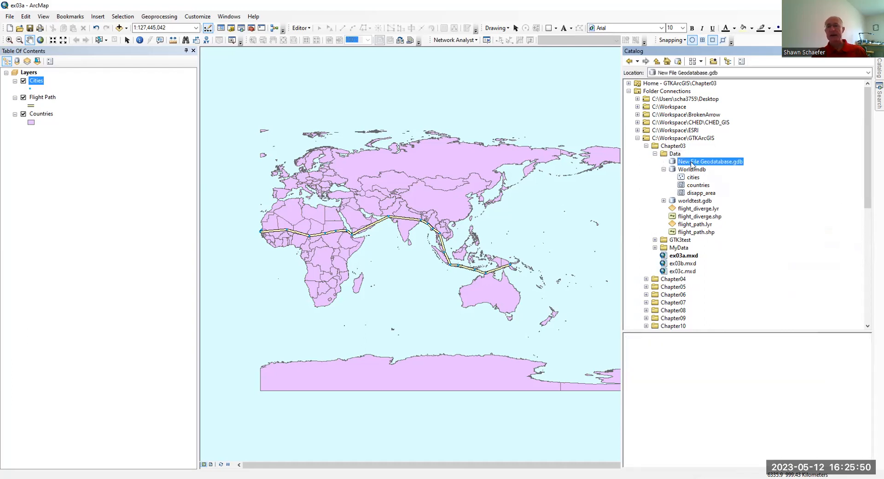
right_click(692, 162)
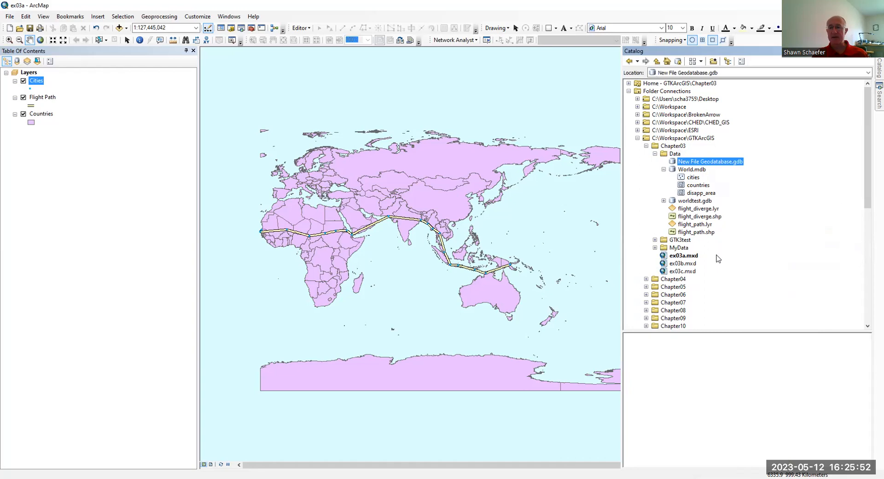
left_click(711, 198)
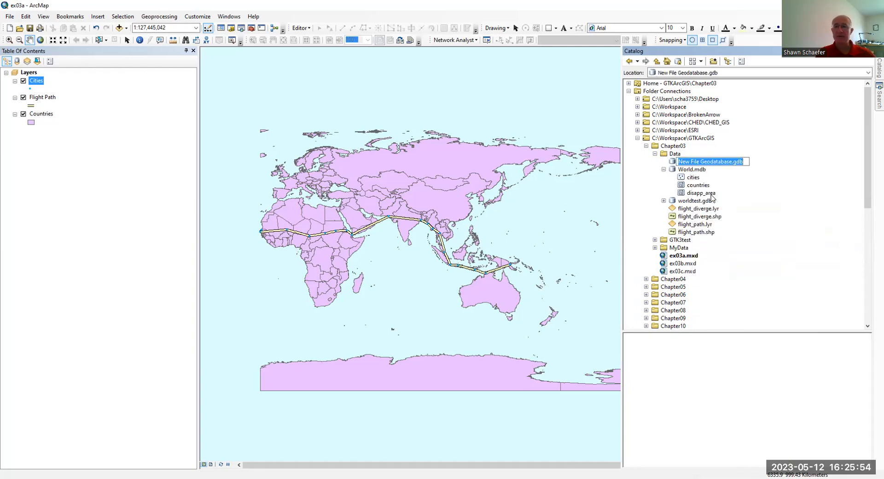
type("NewWorld")
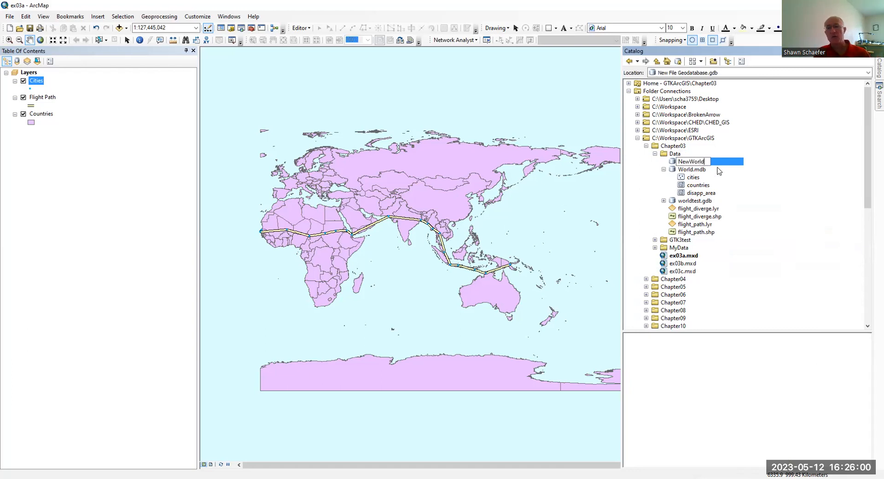
key("Return")
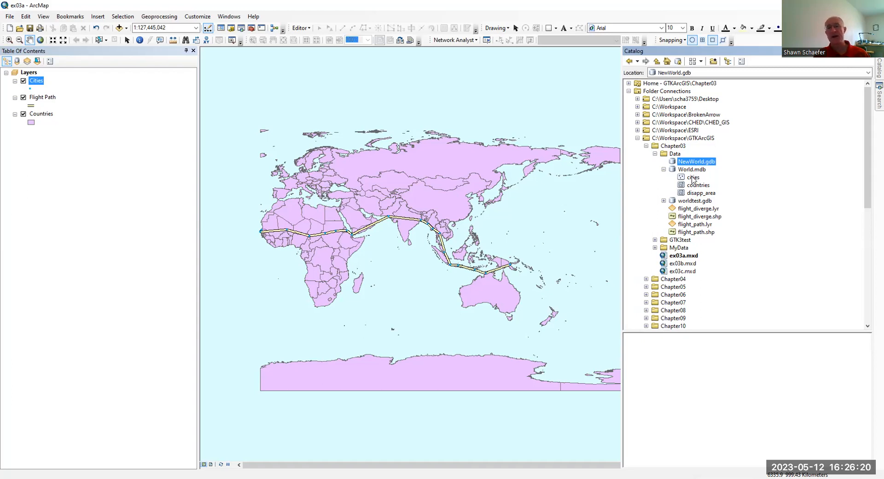
Step: Copy the cities, countries and disapp_area feature classes from World.mdb into NewWorld.gdb, accepting the default transfer settings
left_click_drag(693, 180, 689, 162)
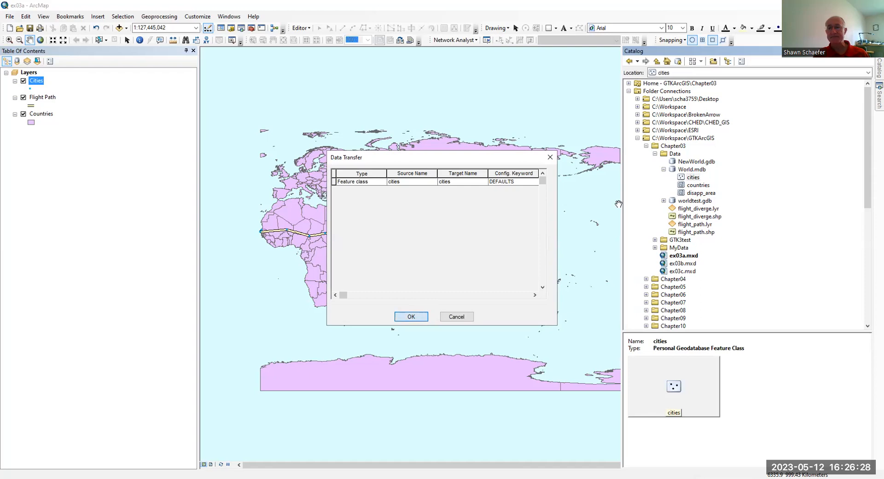
left_click(411, 316)
left_click(698, 185)
left_click_drag(697, 185, 695, 163)
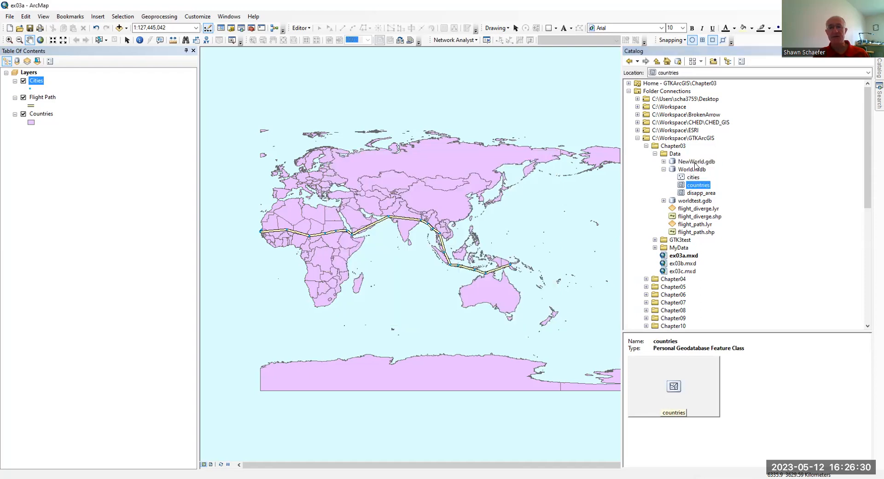
left_click(420, 315)
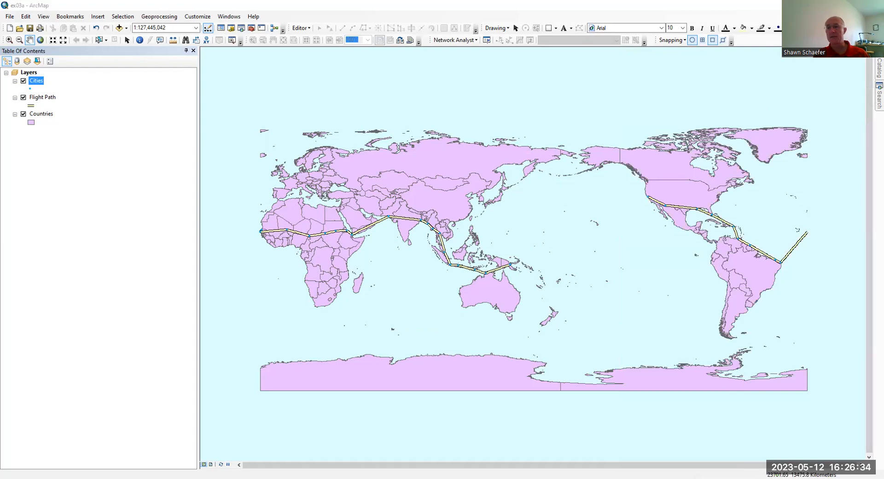
left_click(879, 68)
left_click_drag(695, 193, 687, 164)
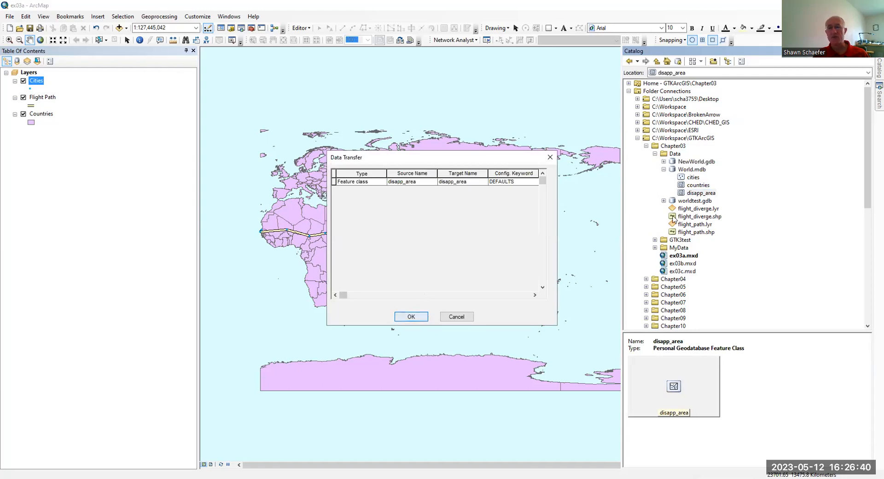
key("Return")
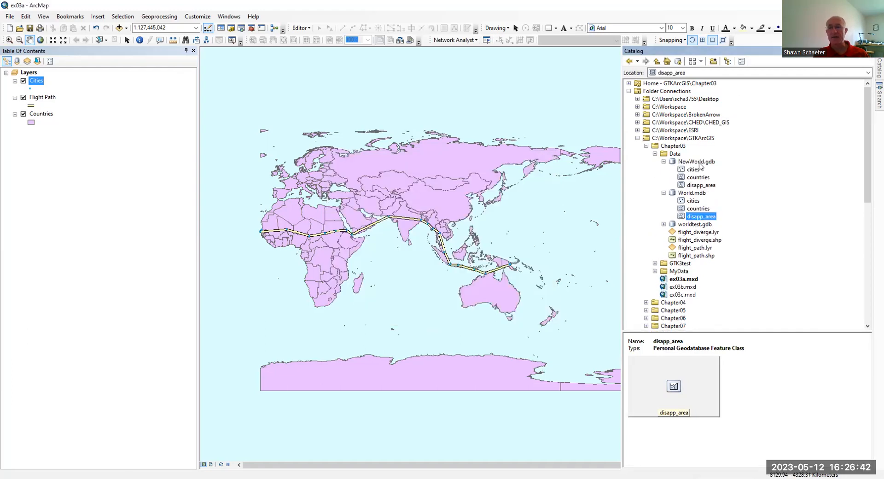
left_click(698, 163)
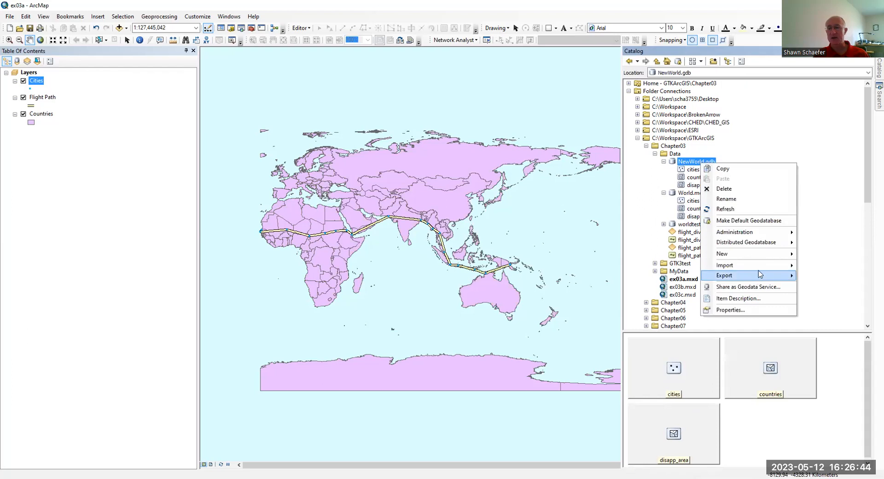
mouse_move(755, 266)
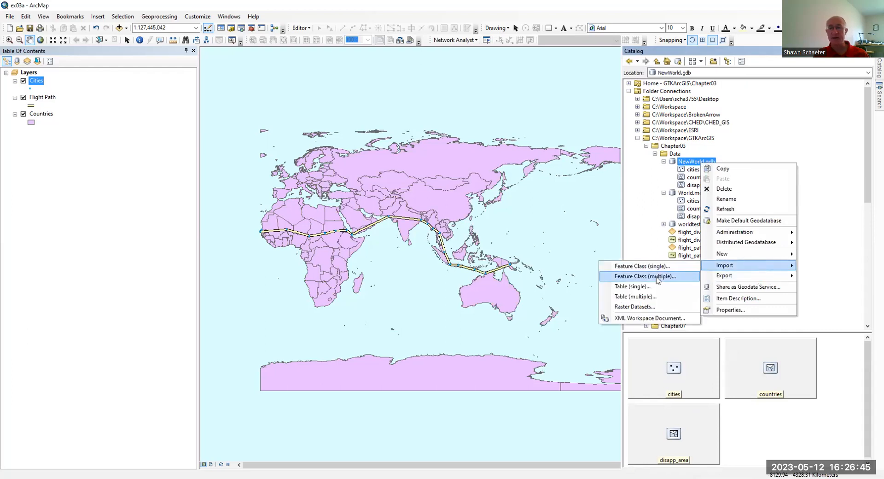
left_click(628, 274)
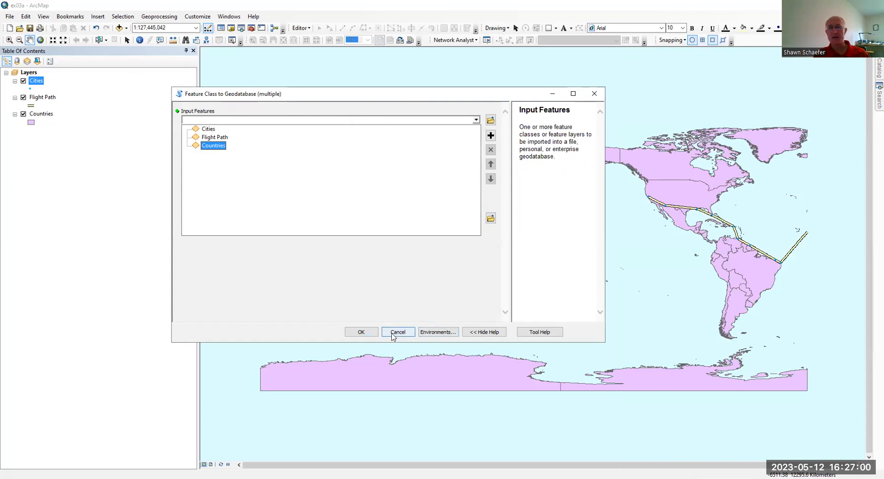
left_click(396, 335)
left_click(398, 332)
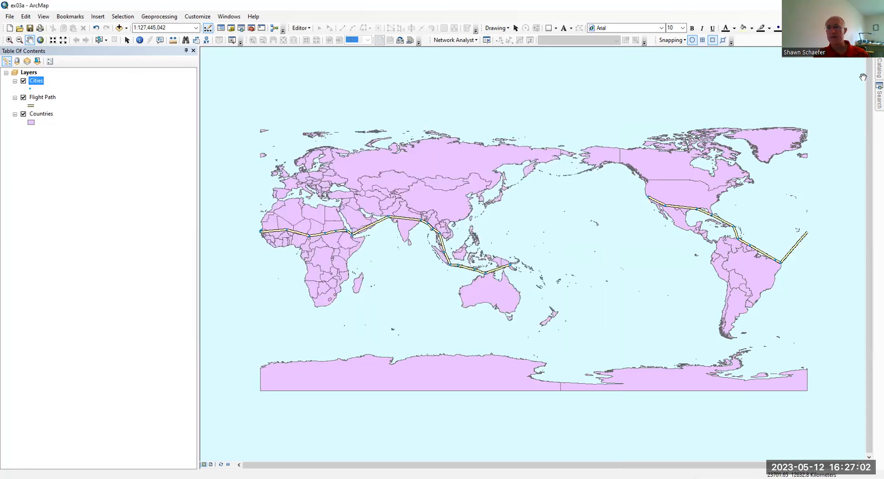
left_click(879, 69)
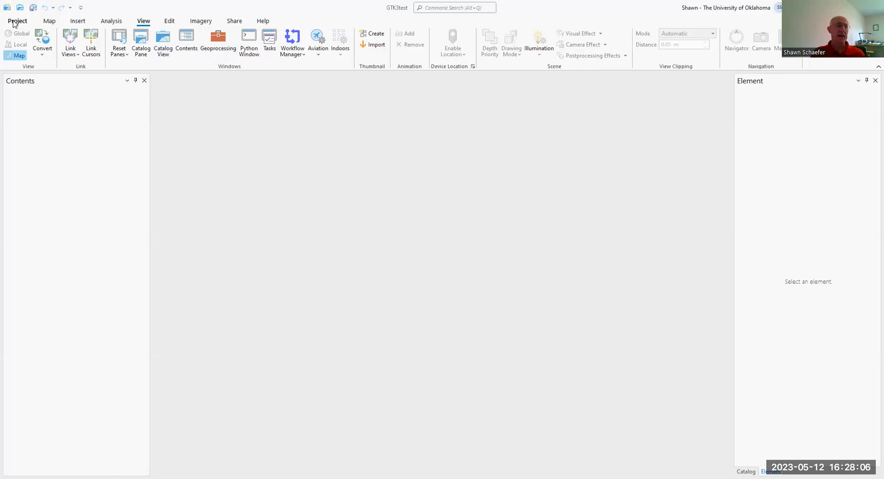
Step: Start a new project from the Map template in ArcGIS Pro and name it New World
left_click(14, 23)
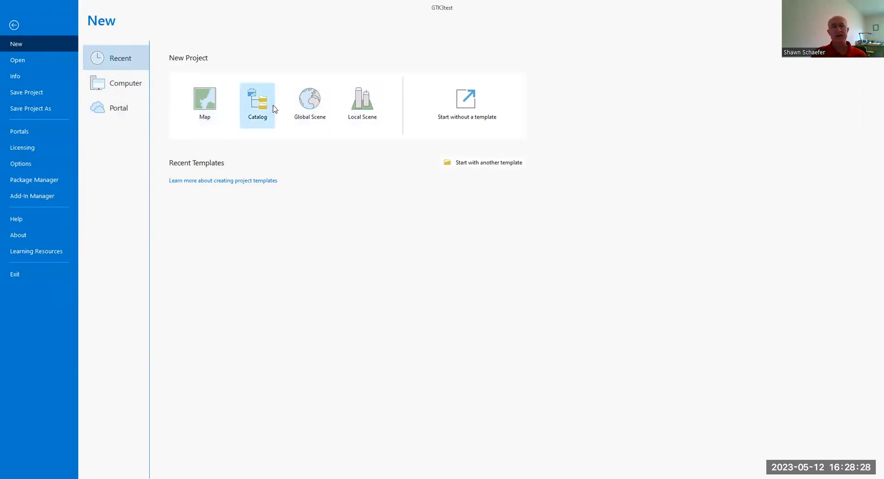
left_click(207, 98)
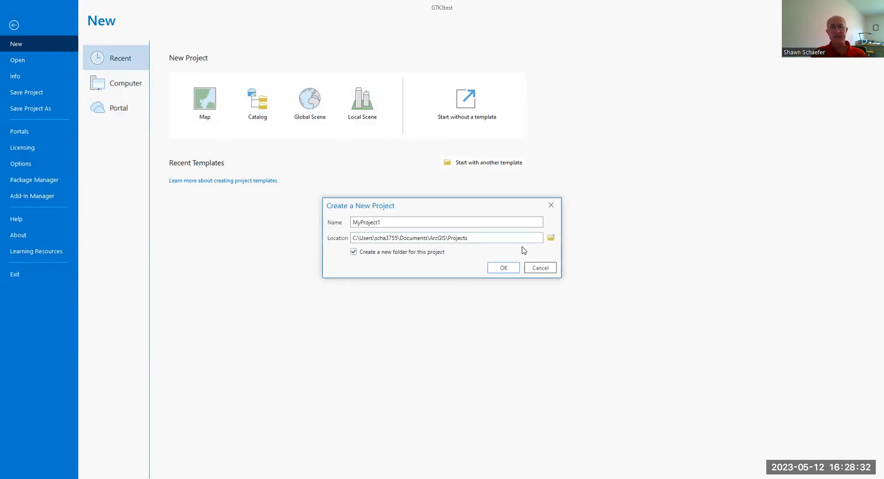
left_click_drag(393, 220, 335, 211)
type("New World")
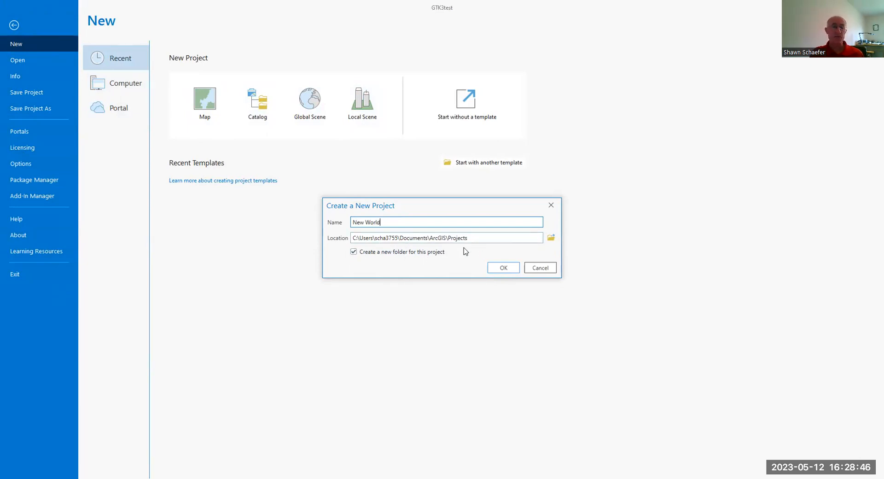
Step: Set the project location to C:\Workspace\GTKArcGIS\Chapter03 and create the project without saving changes to GTK3test
left_click(551, 238)
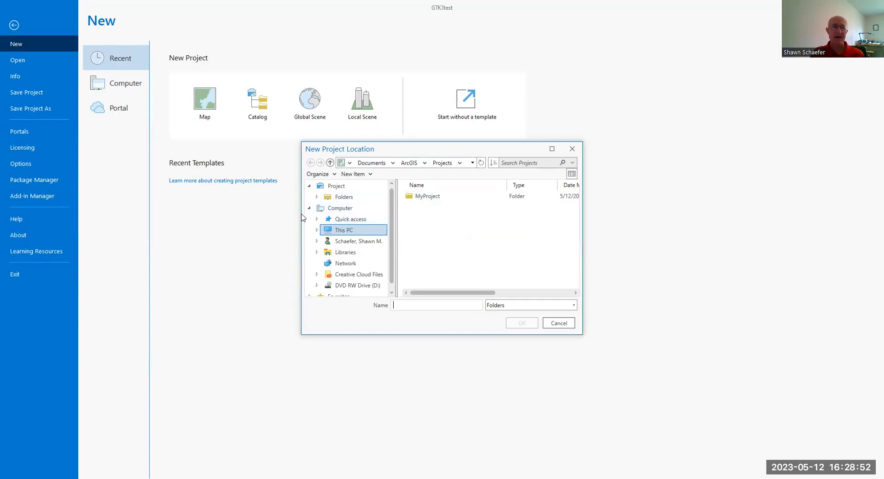
left_click(322, 231)
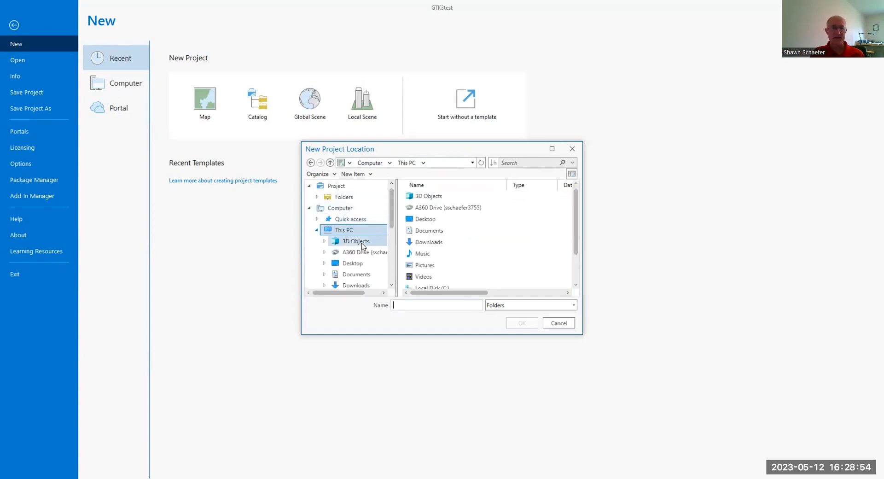
scroll(332, 239, "down", 2)
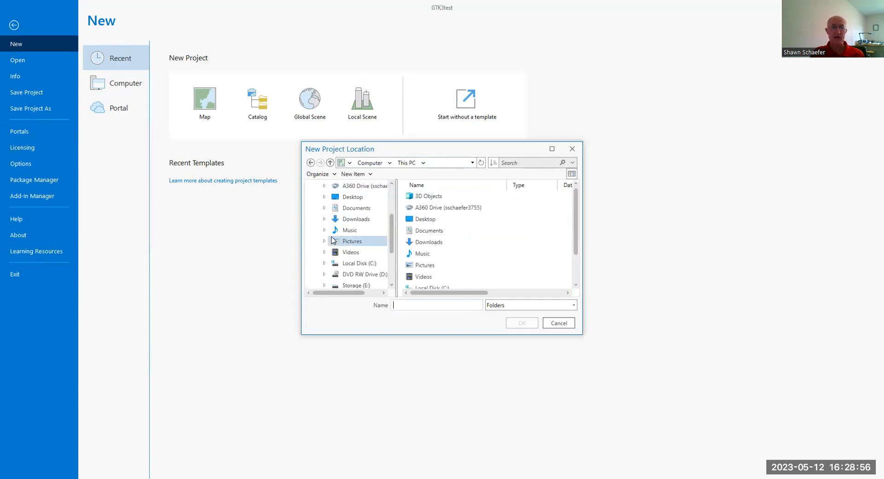
scroll(331, 239, "down", 1)
left_click(331, 242)
scroll(420, 244, "down", 5)
left_click(430, 265)
double_click(430, 265)
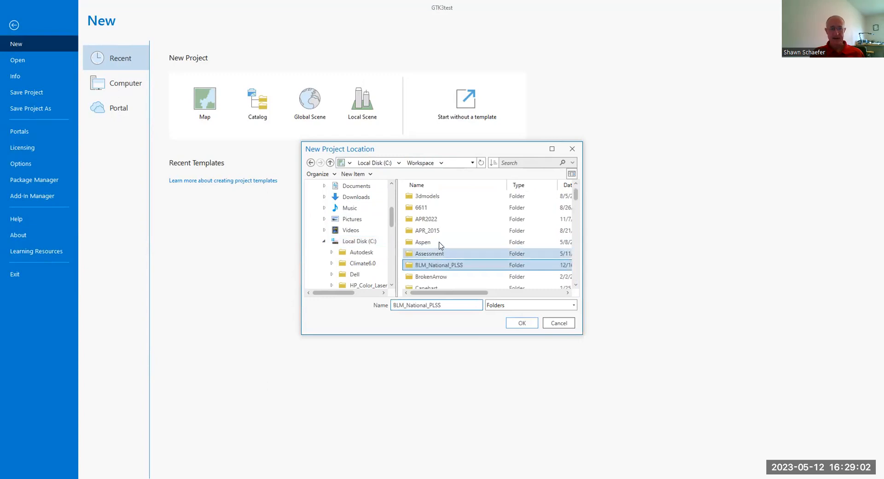
scroll(437, 250, "down", 1)
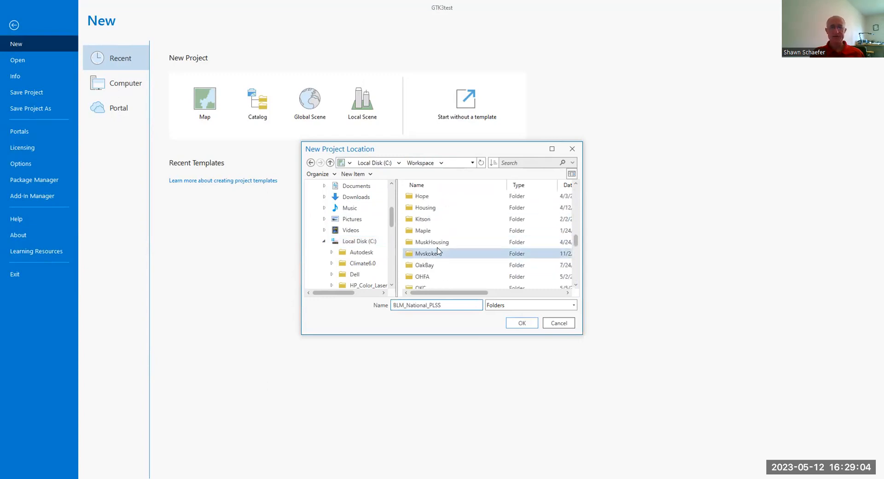
double_click(434, 265)
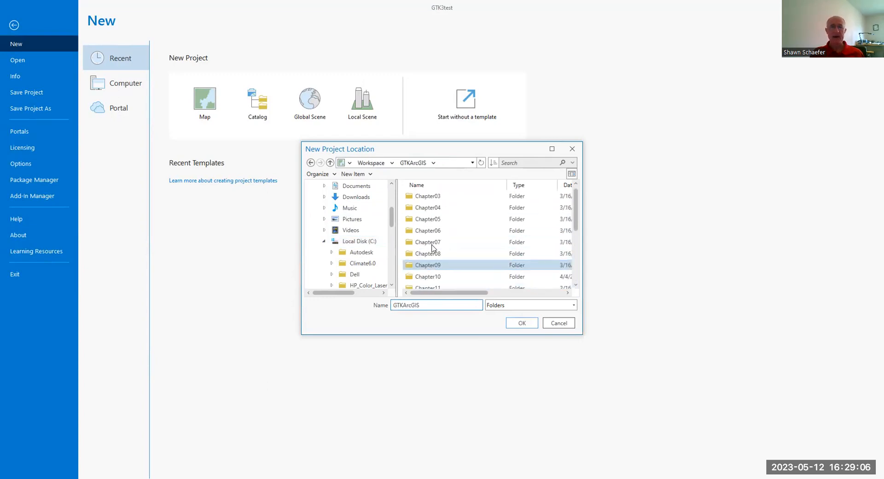
double_click(426, 198)
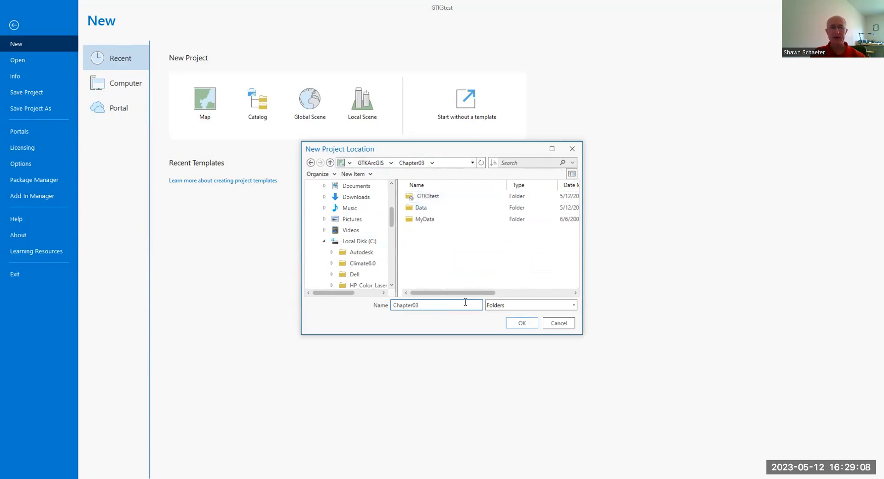
left_click(522, 323)
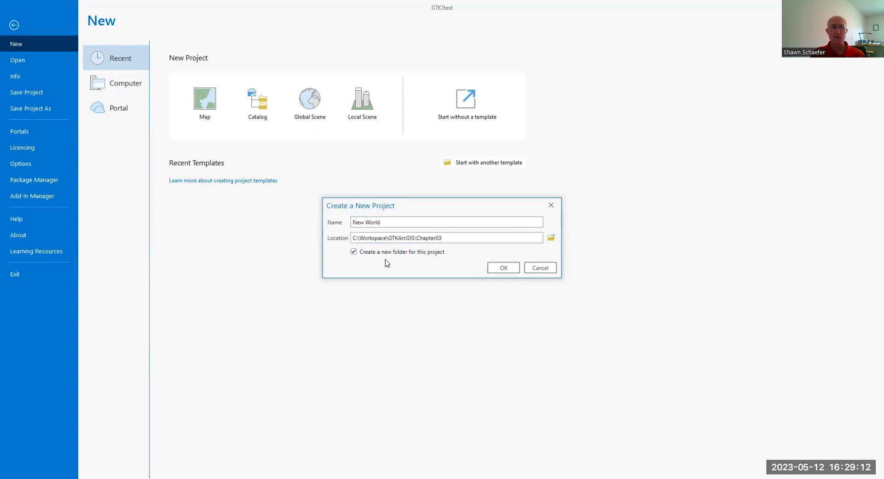
left_click(504, 270)
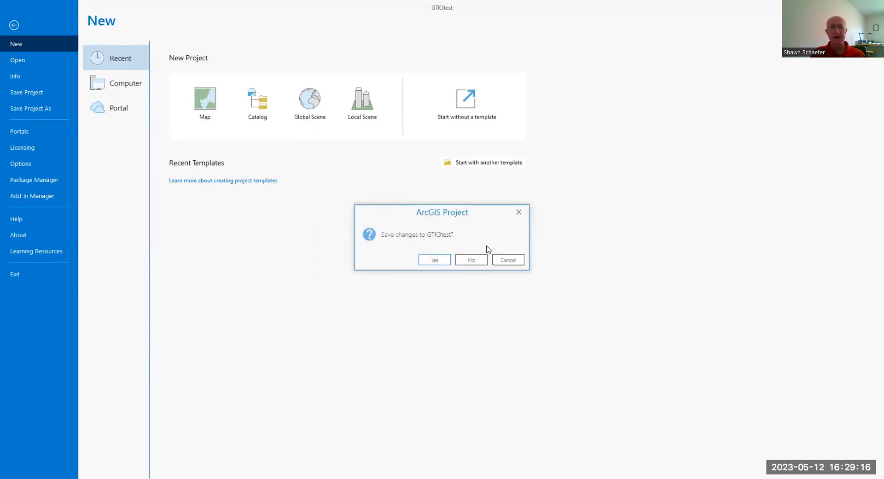
left_click(470, 261)
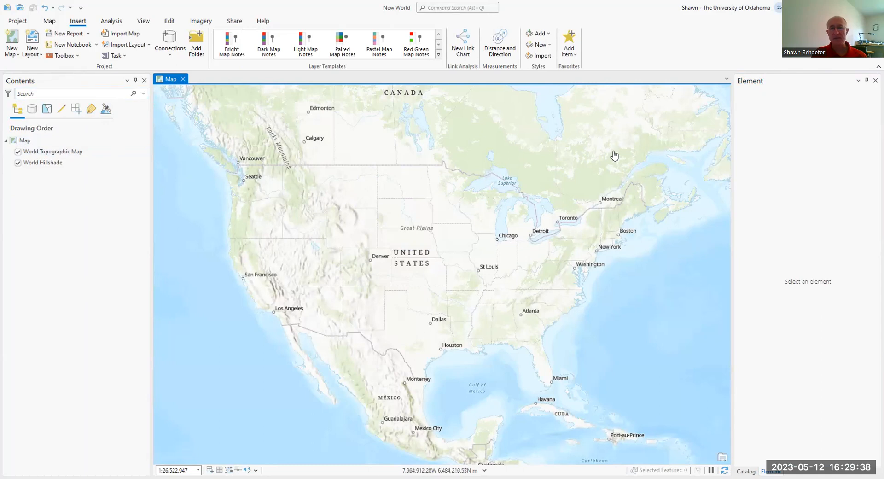
Step: Turn off the World Topographic Map and World Hillshade basemap layers
left_click(38, 151)
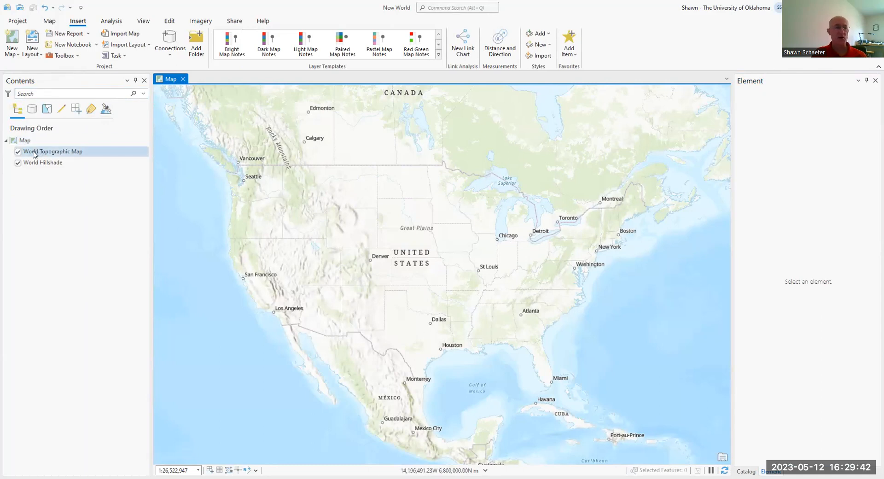
left_click(18, 151)
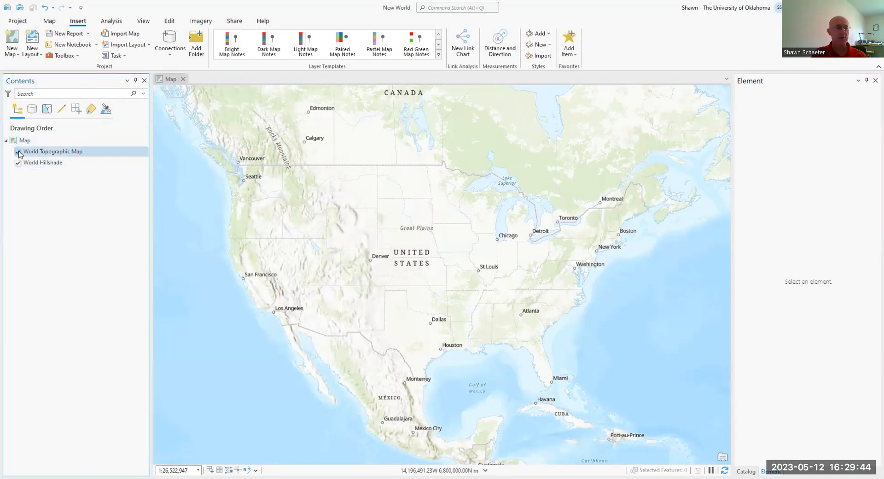
left_click(18, 152)
left_click(18, 162)
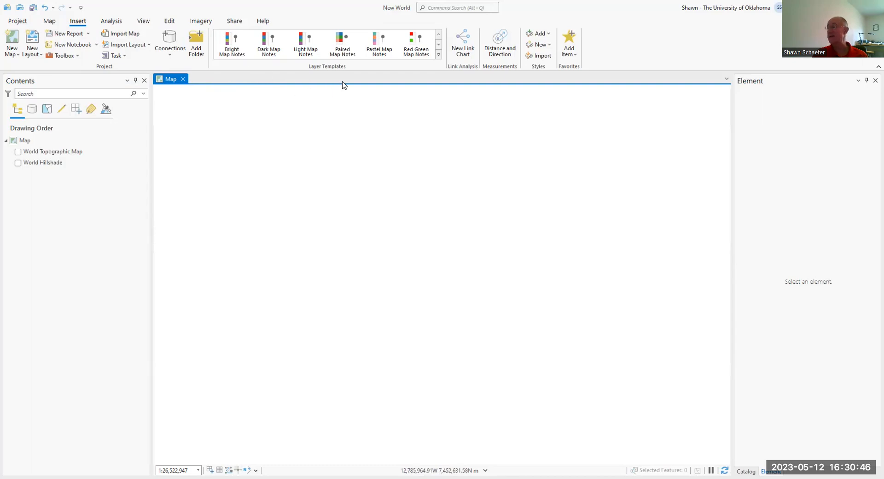
Step: Insert an ANSI Portrait Letter 8.5" x 11" layout, and return to the map view with the Element pane closed
left_click(35, 54)
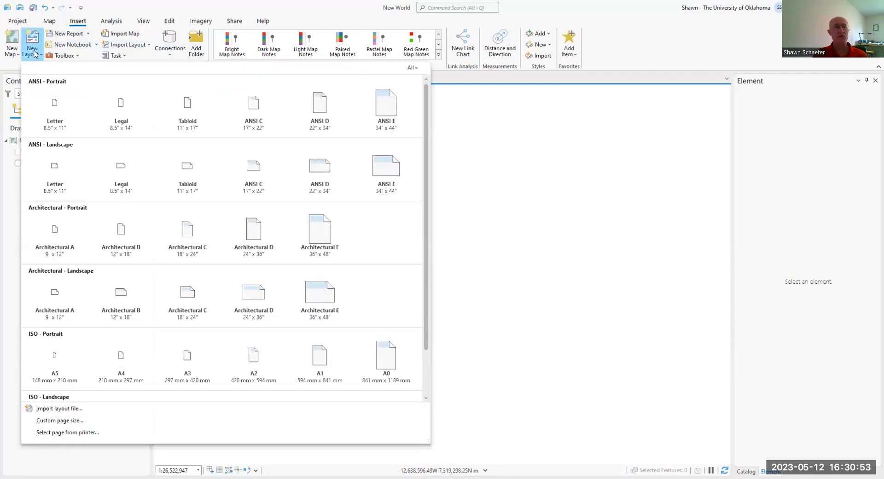
left_click(49, 116)
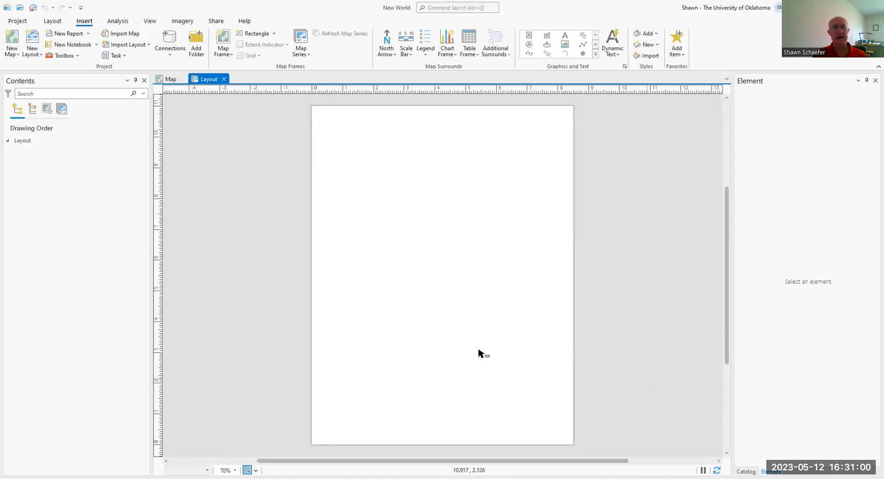
left_click(166, 81)
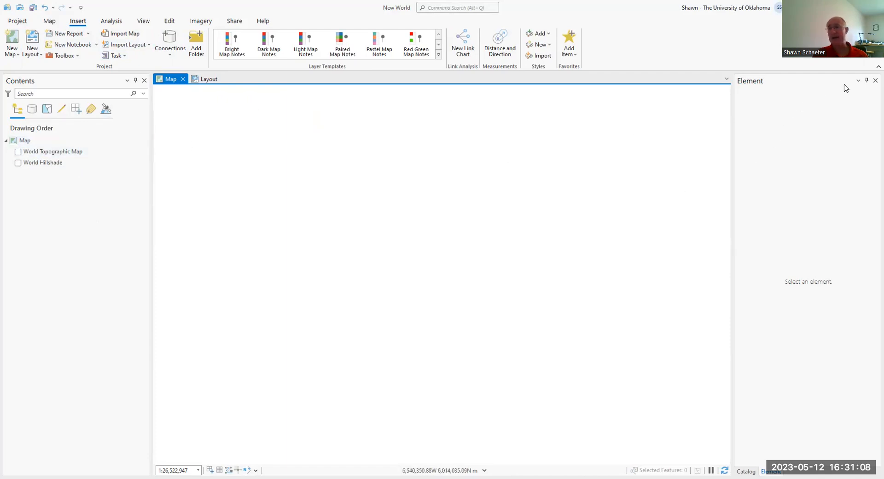
left_click(875, 80)
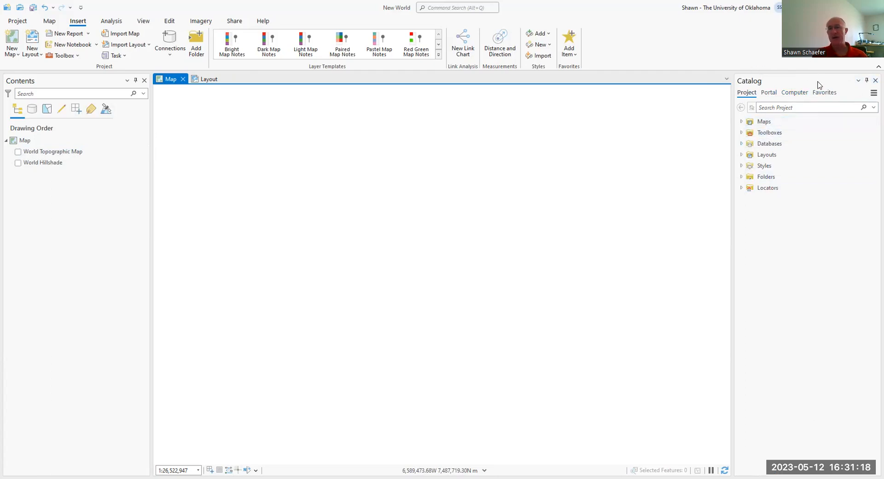
Step: Float the Catalog pane as a separate window, move it aside and dock it again
left_click(753, 83)
right_click(753, 82)
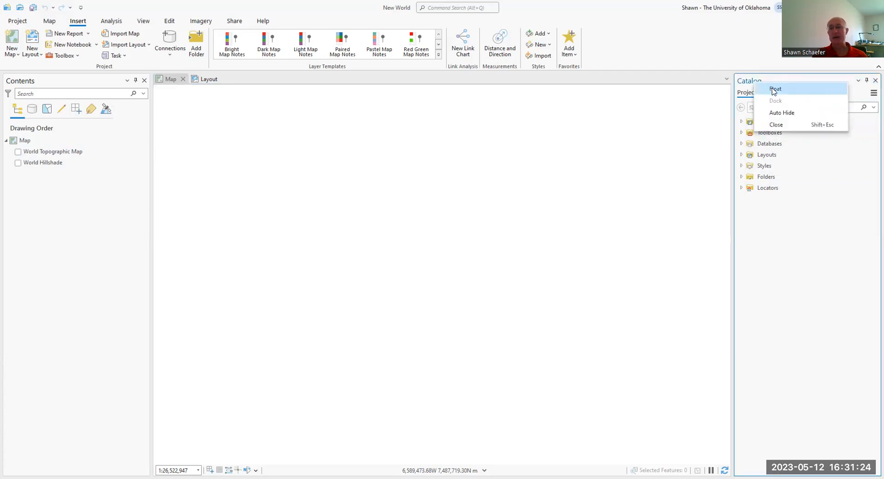
left_click(773, 89)
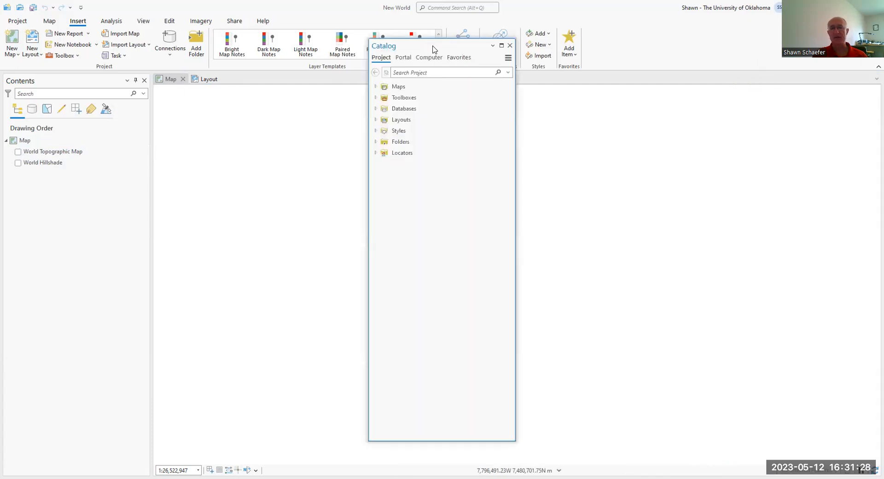
left_click_drag(433, 48, 640, 34)
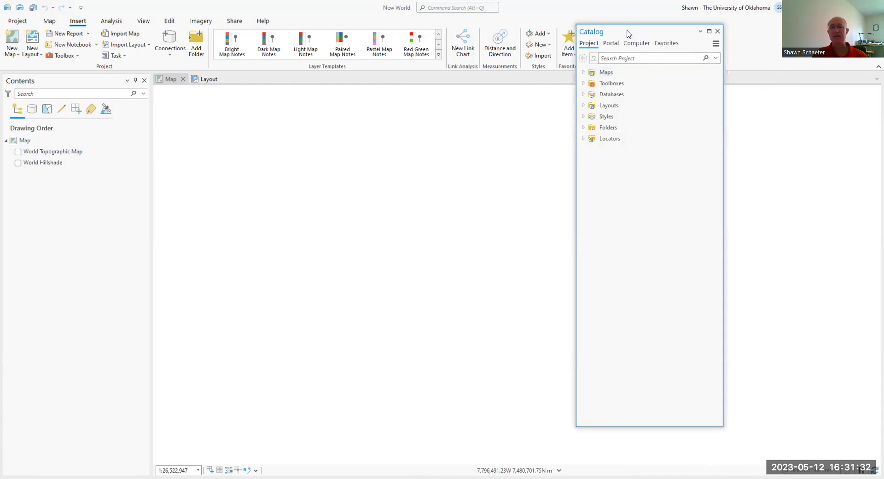
right_click(586, 34)
left_click(605, 49)
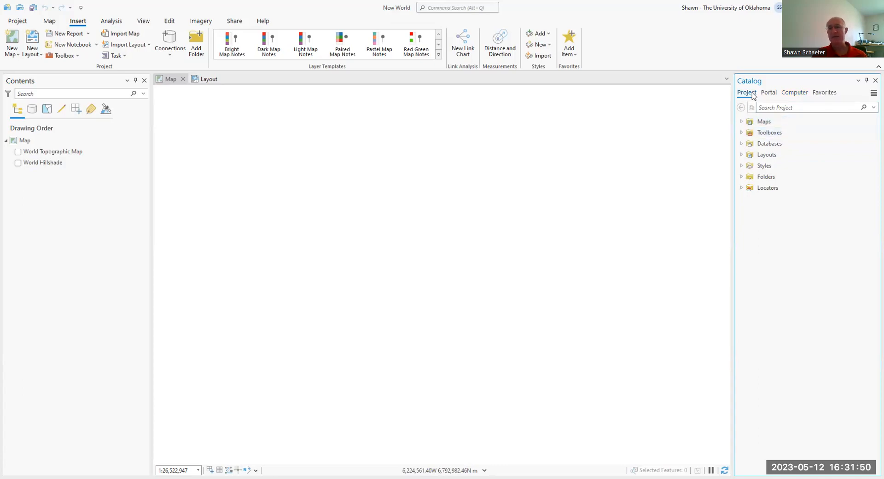
Step: Examine the maps and databases stored in the current project
left_click(742, 121)
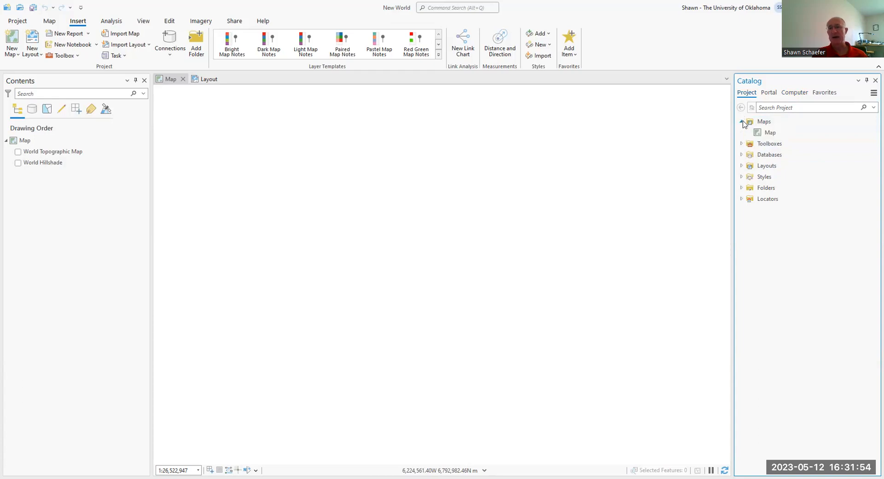
left_click(741, 121)
left_click(741, 144)
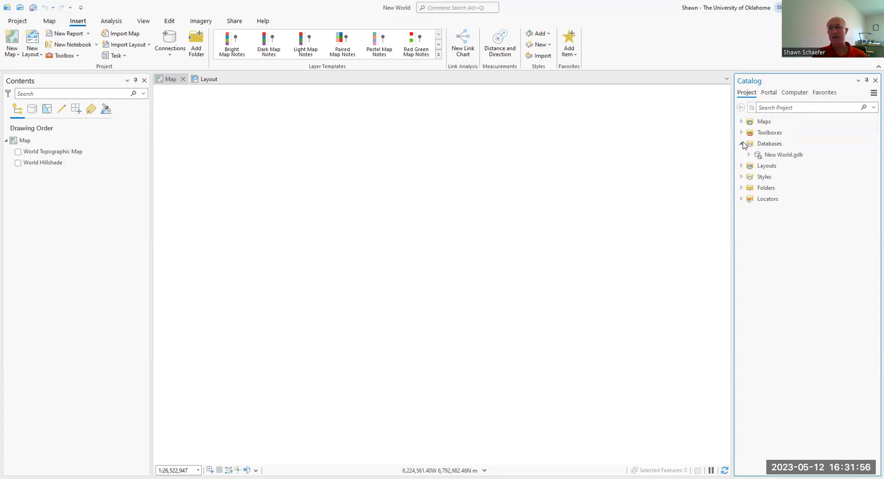
left_click(764, 157)
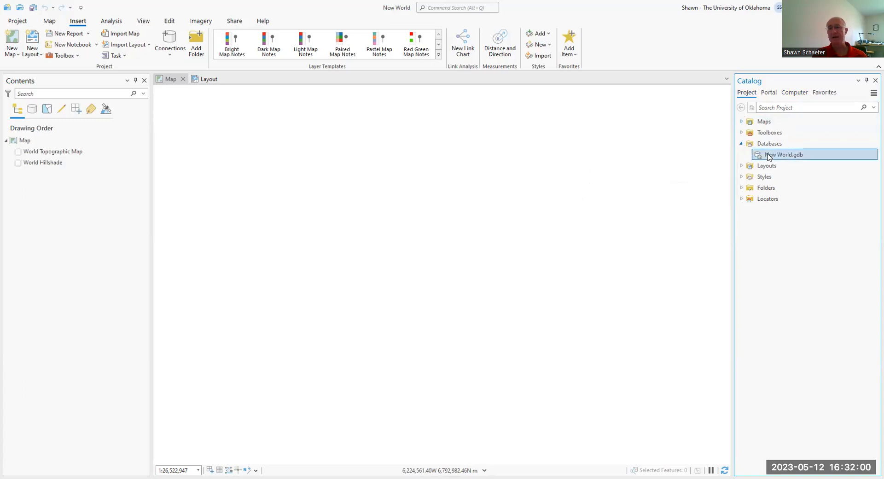
left_click(741, 121)
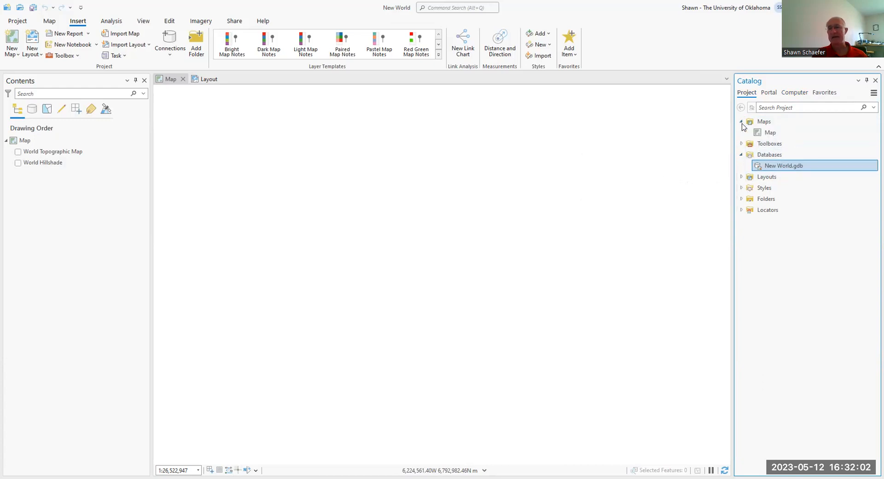
Step: Browse the computer's Workspace folder to GTKArcGIS\Chapter03\Data and expand NewWorld.gdb
left_click(794, 94)
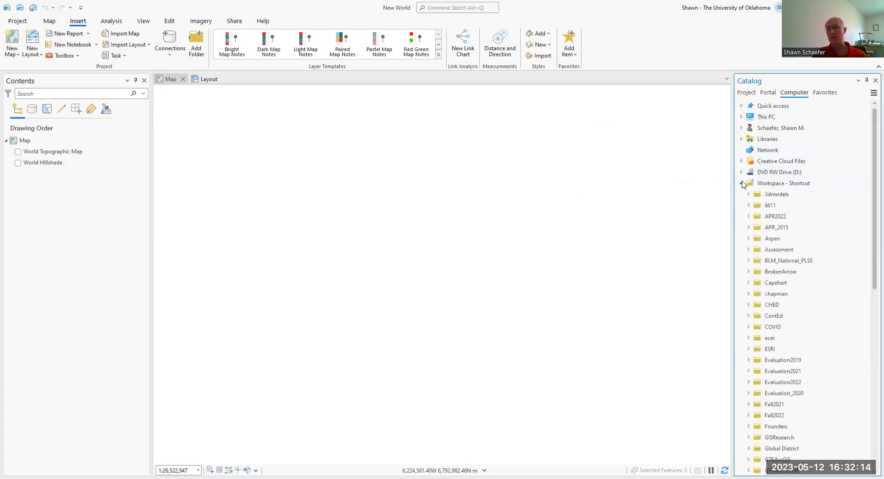
scroll(755, 235, "down", 10)
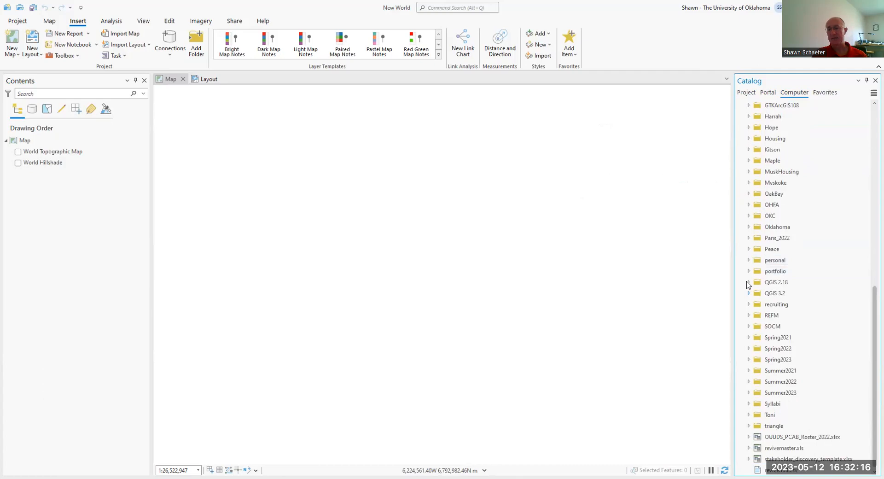
scroll(747, 191, "up", 4)
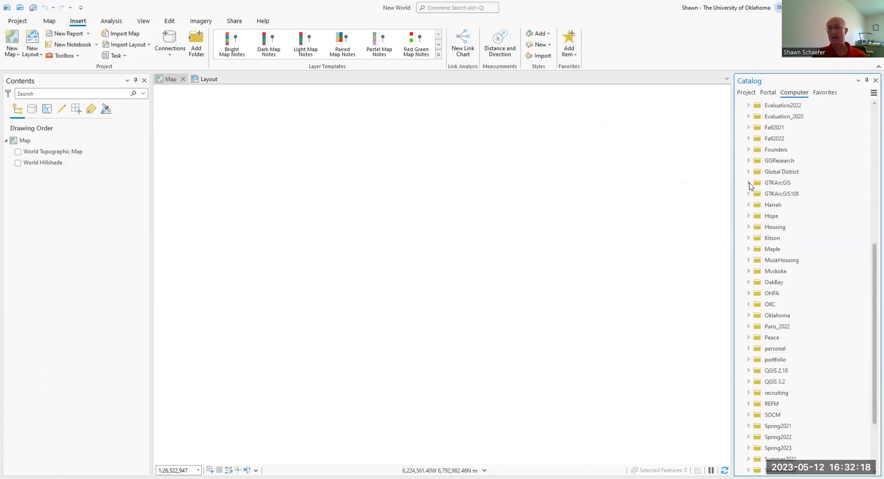
left_click(756, 194)
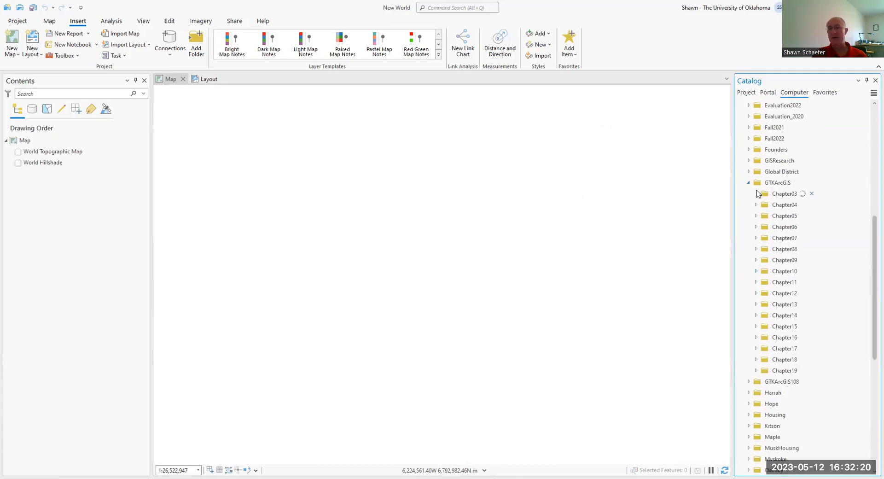
scroll(757, 194, "down", 1)
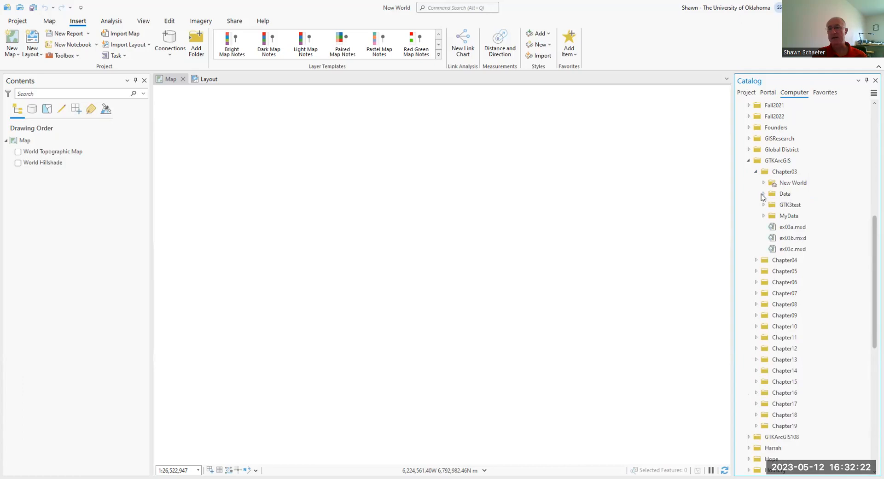
left_click(762, 194)
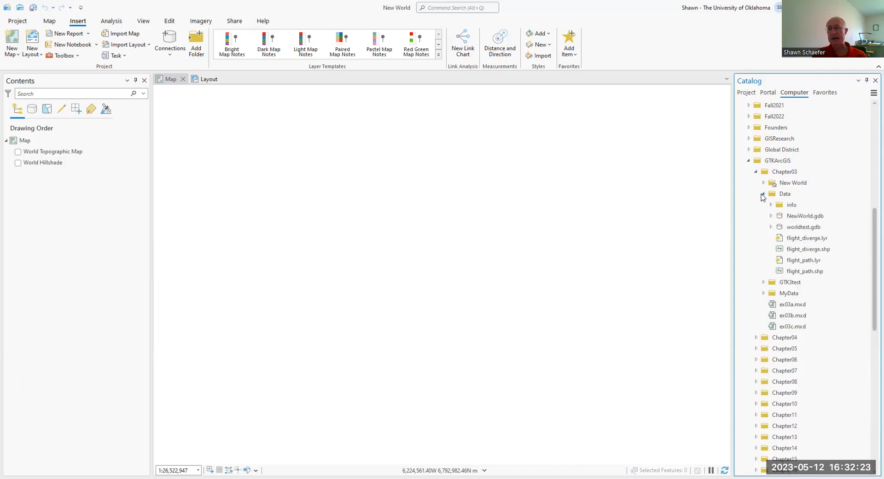
left_click(771, 216)
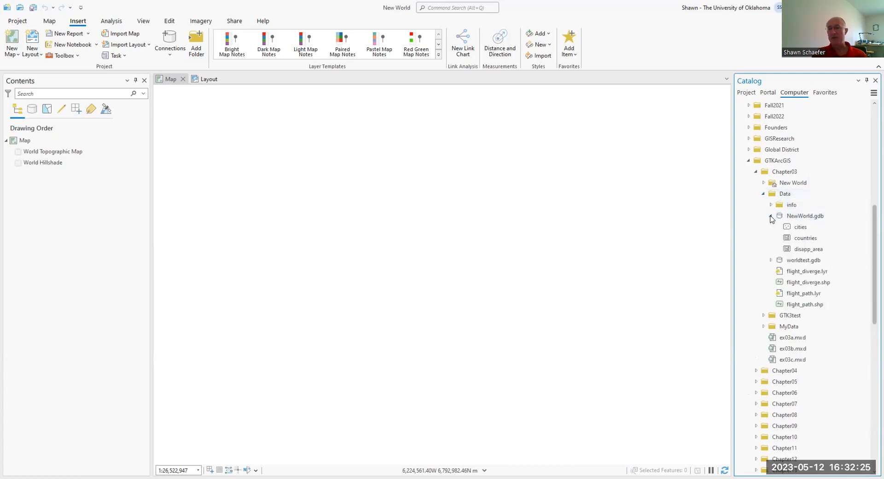
Step: Add the cities, countries and disapp_area feature classes from NewWorld.gdb to the map together
left_click(814, 232)
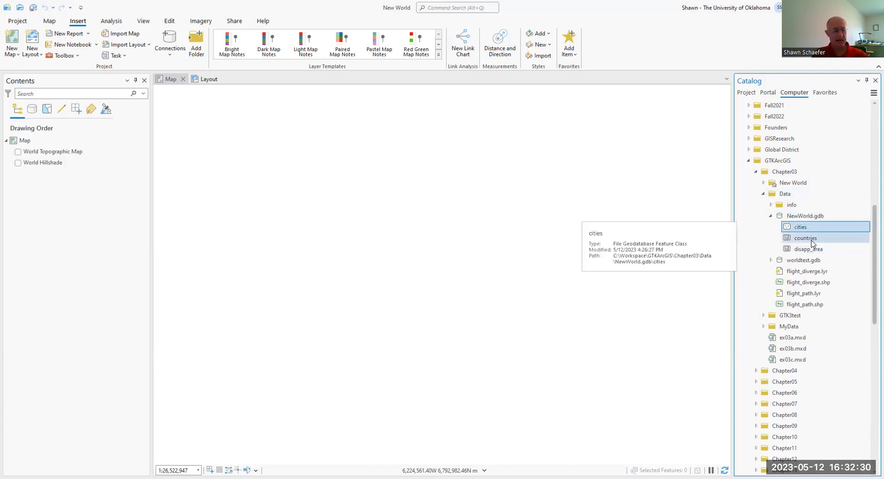
left_click(813, 240, "ctrl")
left_click(811, 250, "ctrl")
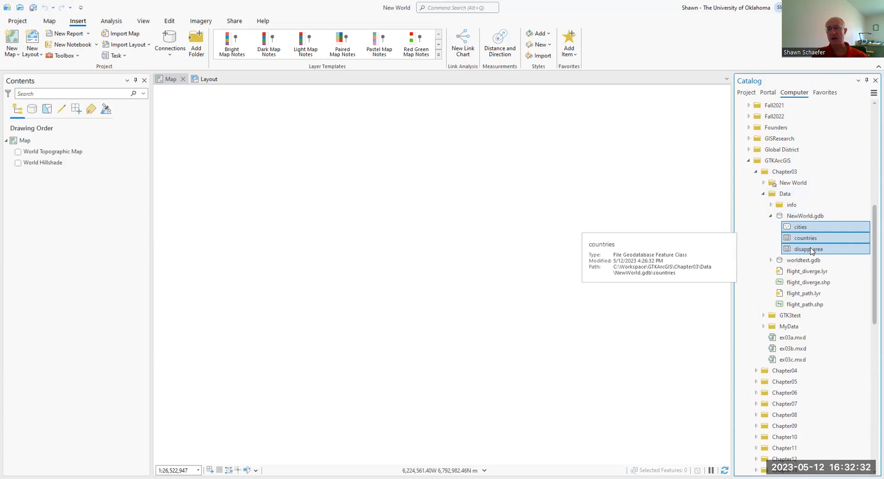
left_click_drag(811, 250, 43, 179)
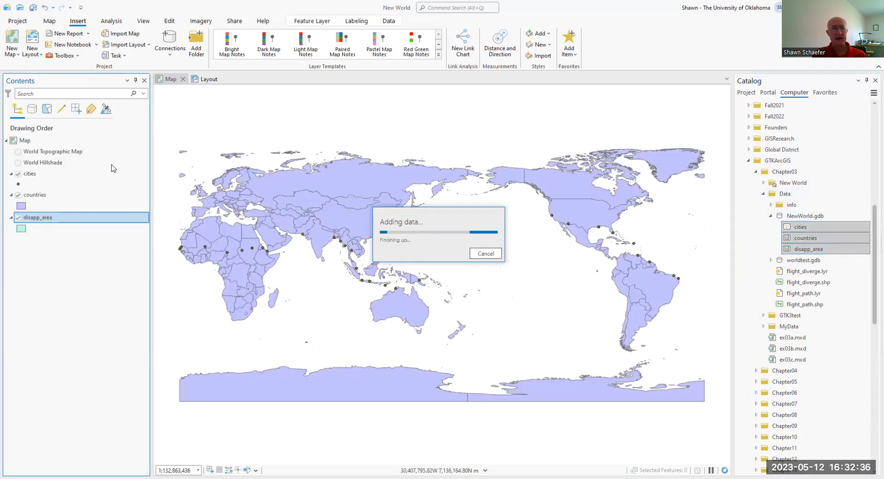
left_click(31, 195, "ctrl")
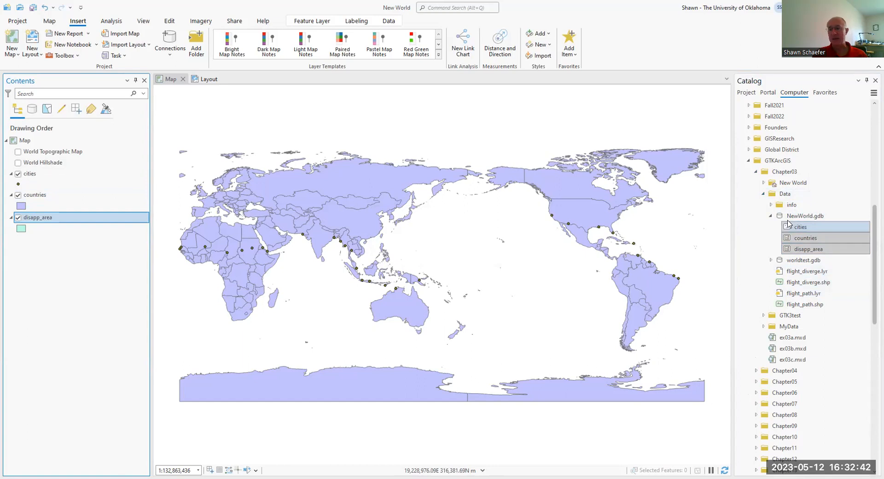
Step: Add flight_path.lyr and flight_diverge.lyr to the map, and move the cities layer to the top of the drawing order
left_click(806, 293)
left_click_drag(801, 293, 59, 143)
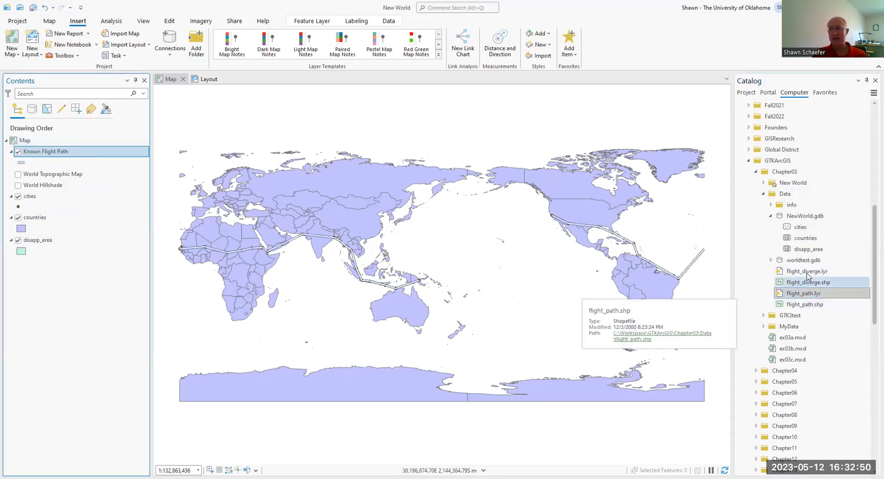
left_click_drag(807, 273, 60, 199)
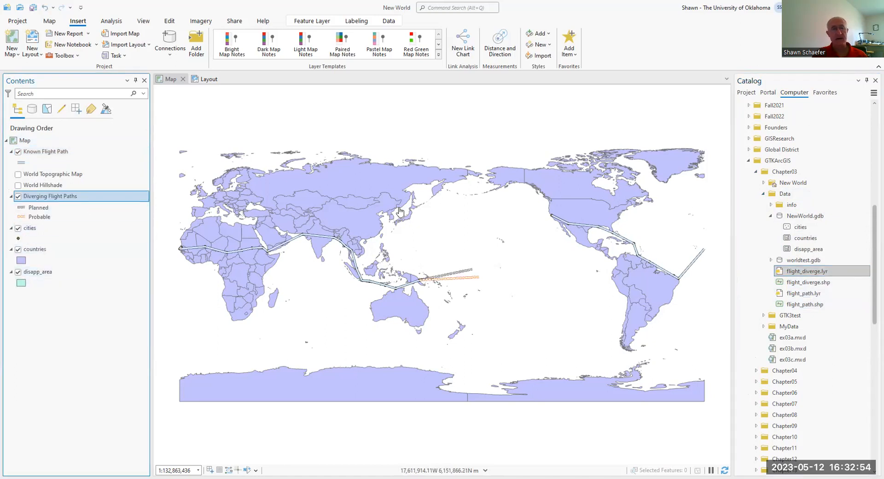
mouse_move(25, 230)
left_mouse_down()
mouse_move(12, 143)
mouse_move(28, 152)
left_mouse_up()
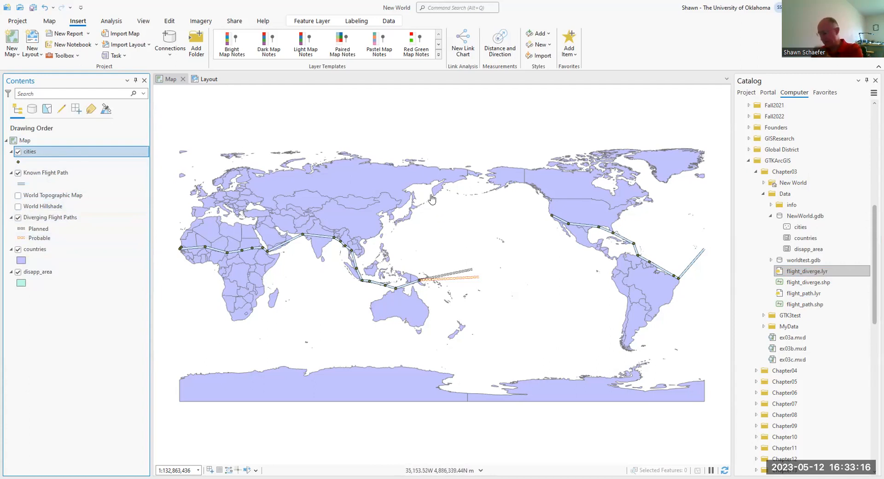
Step: Switch the countries and Diverging Flight Paths layers off and back on to check what each one shows
left_click(19, 249)
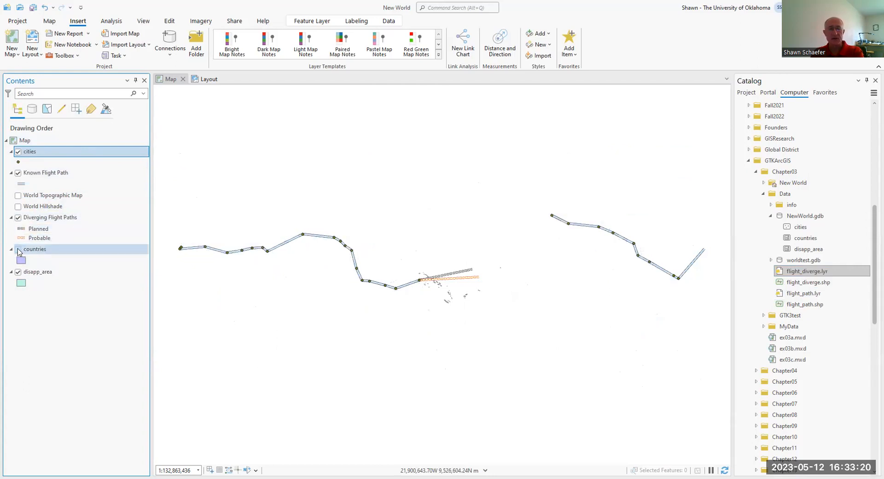
left_click(18, 250)
left_click(18, 218)
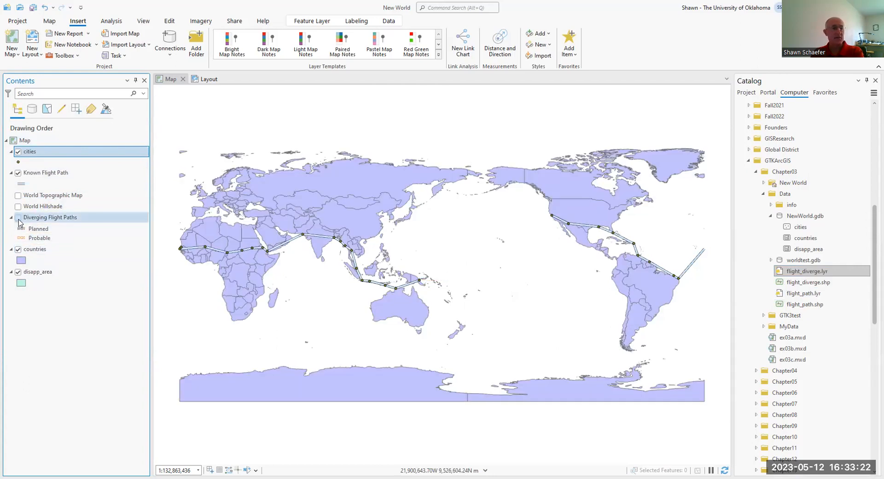
left_click(18, 217)
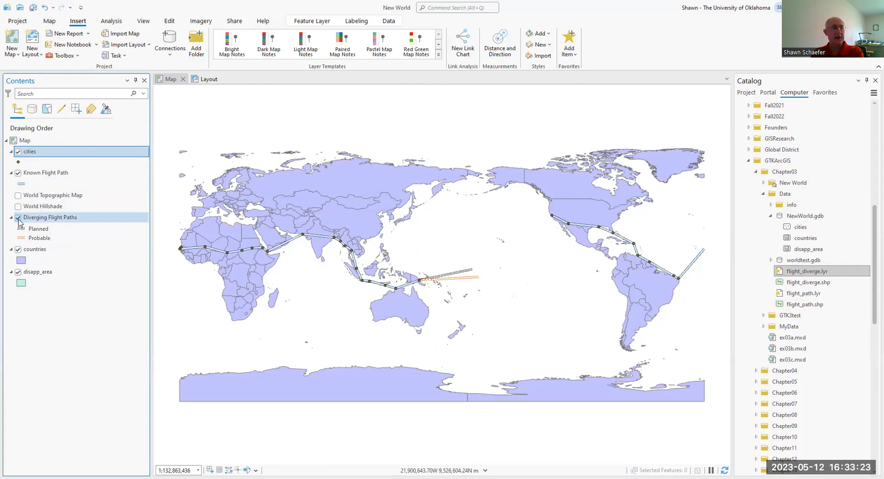
Step: Rename the cities layer to "Cities Earhart Visited" in its layer properties
right_click(29, 154)
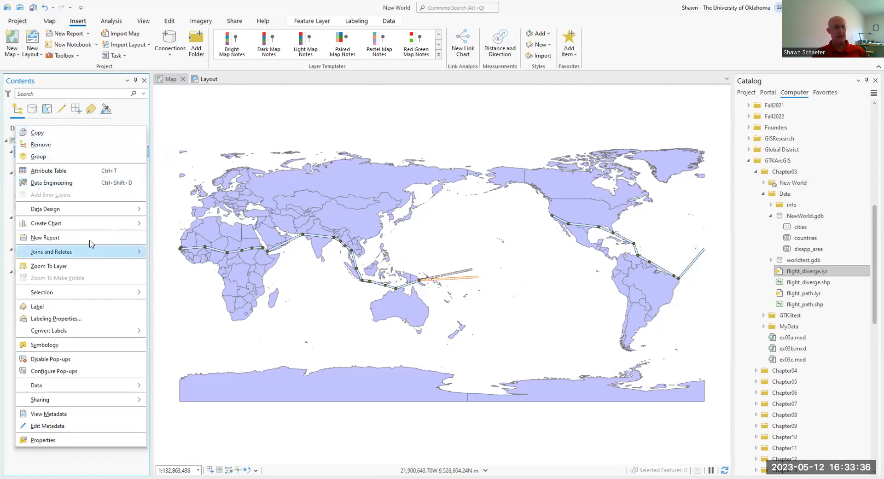
mouse_move(96, 222)
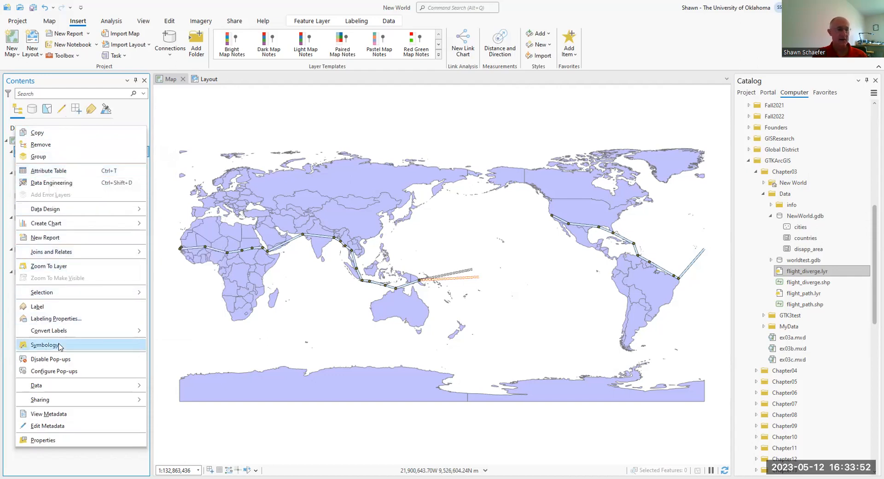
left_click(67, 440)
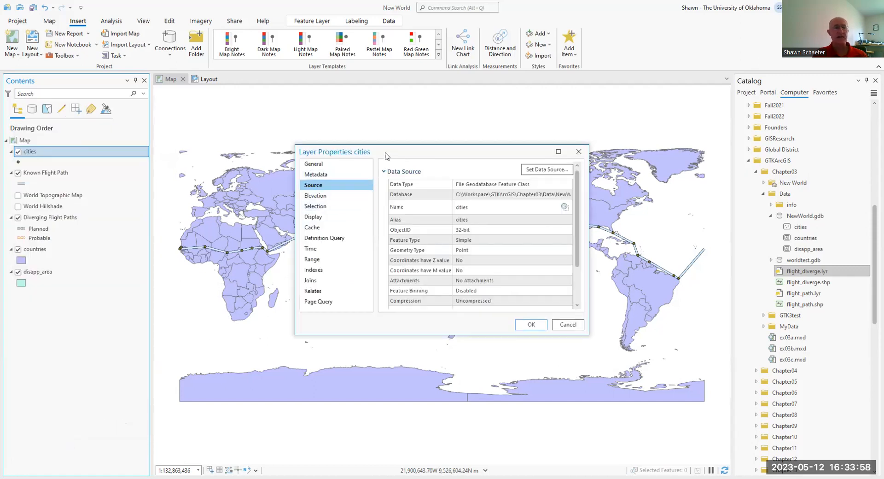
left_click_drag(385, 157, 285, 139)
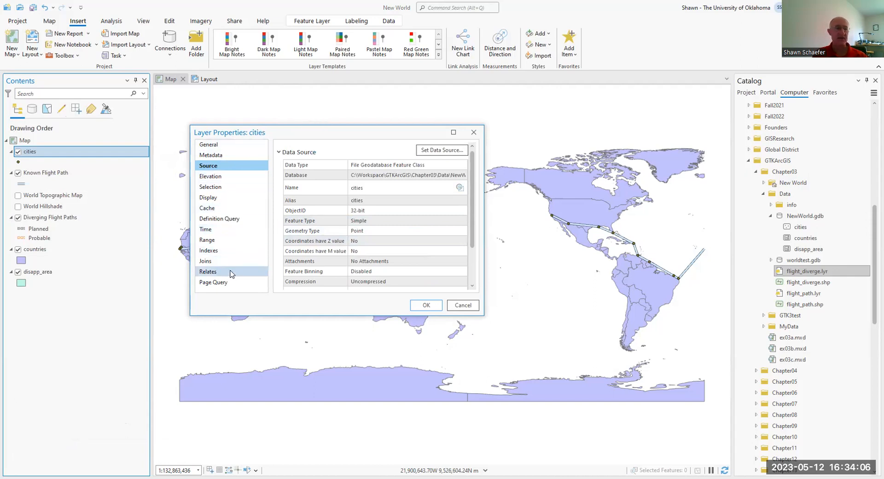
left_click(205, 146)
double_click(301, 158)
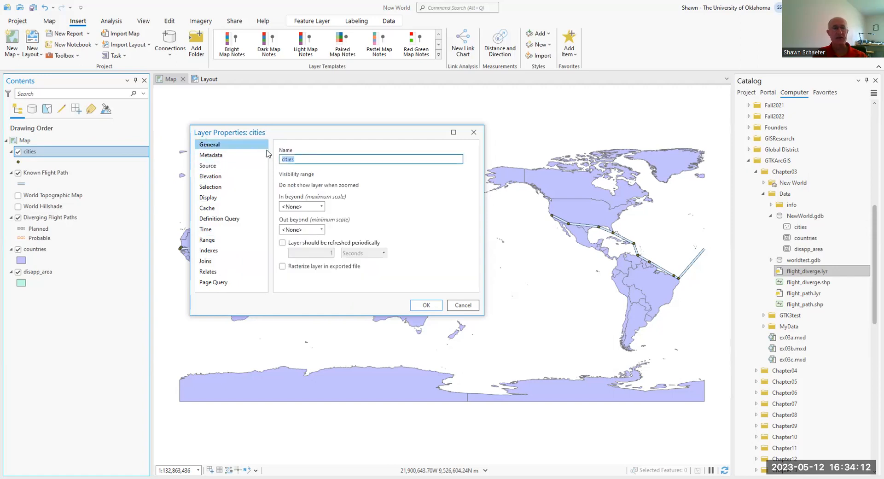
type("Cit")
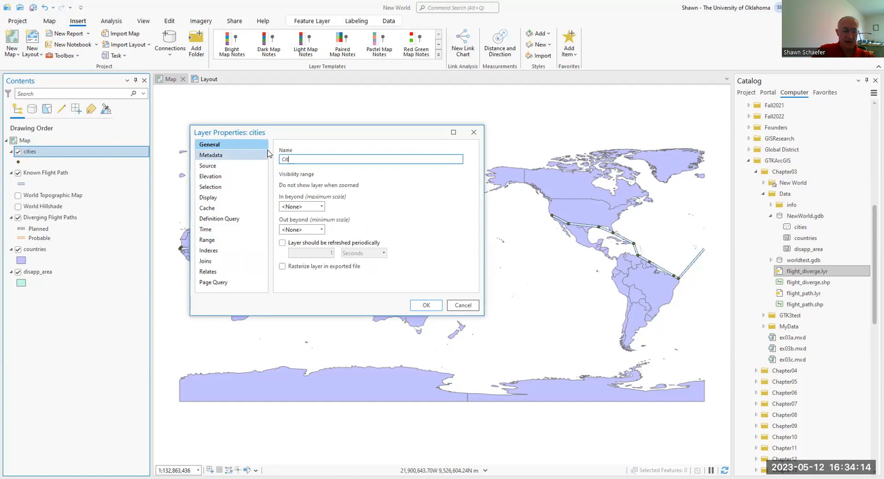
type("ies Earhart Visited")
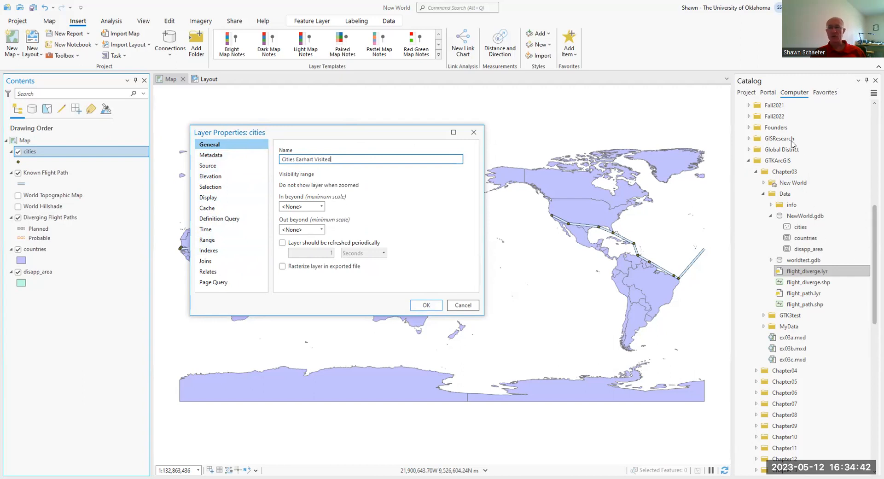
left_click(426, 305)
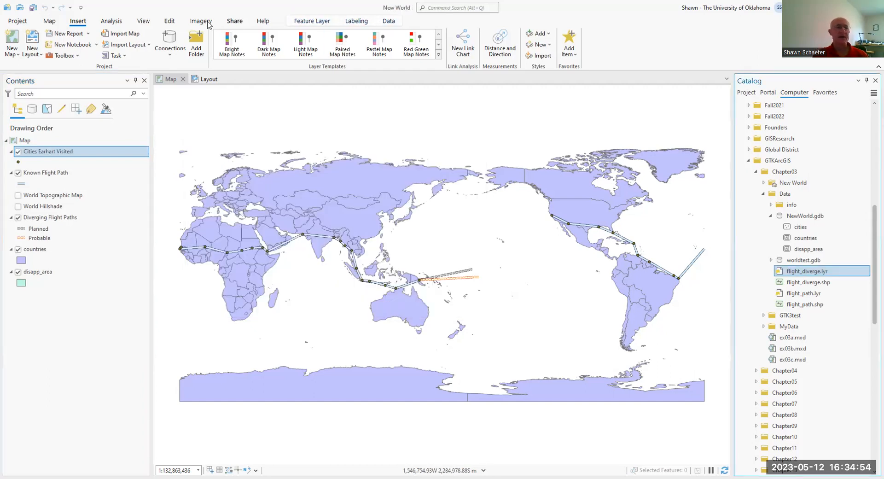
left_click(353, 22)
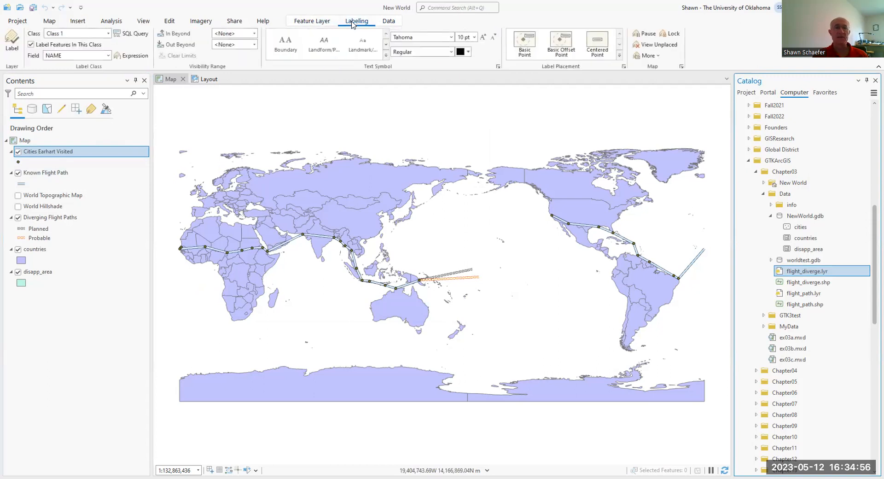
left_click(323, 24)
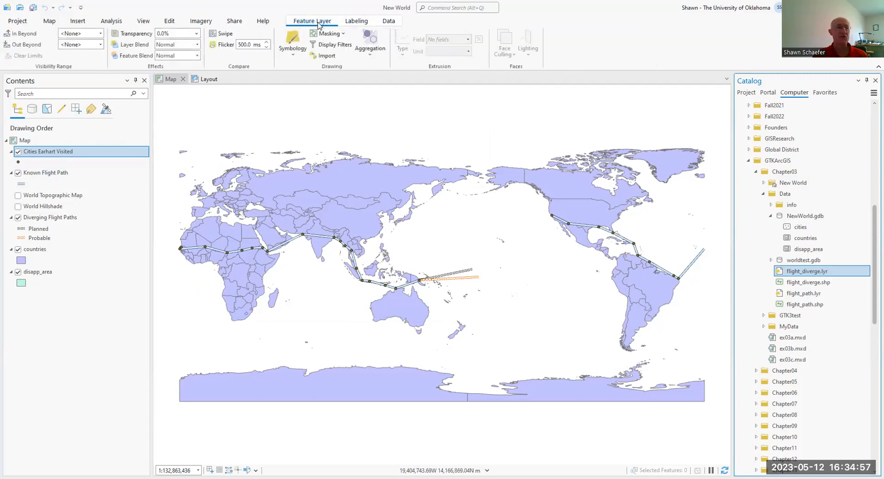
left_click(388, 22)
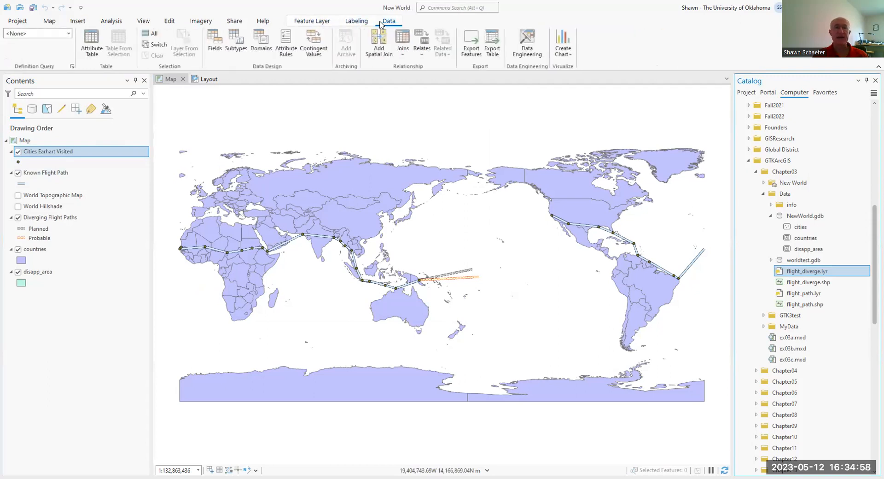
left_click(299, 22)
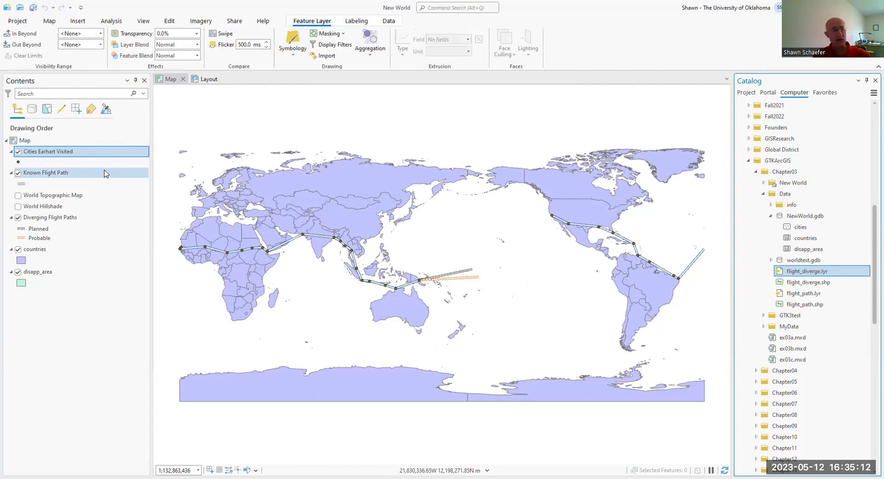
Step: Change the color of the Known Flight Path line's upper solid stroke to red and apply it
left_click(21, 183)
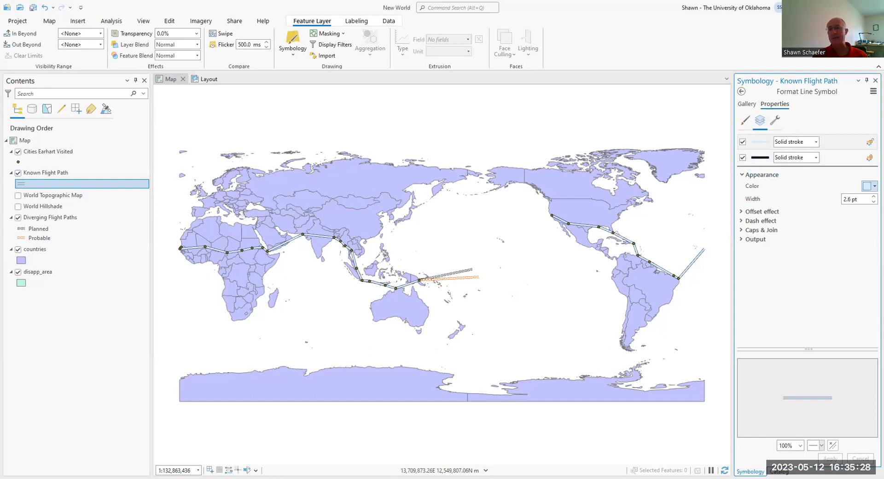
left_click(869, 186)
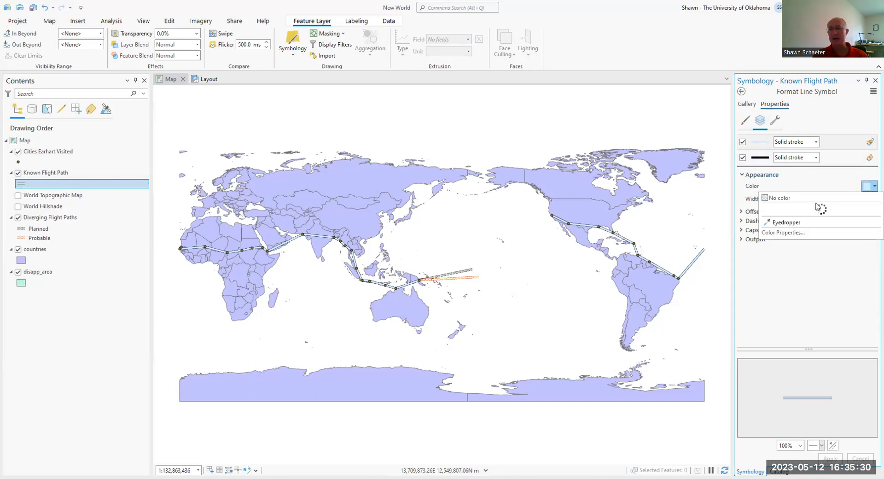
left_click(777, 243)
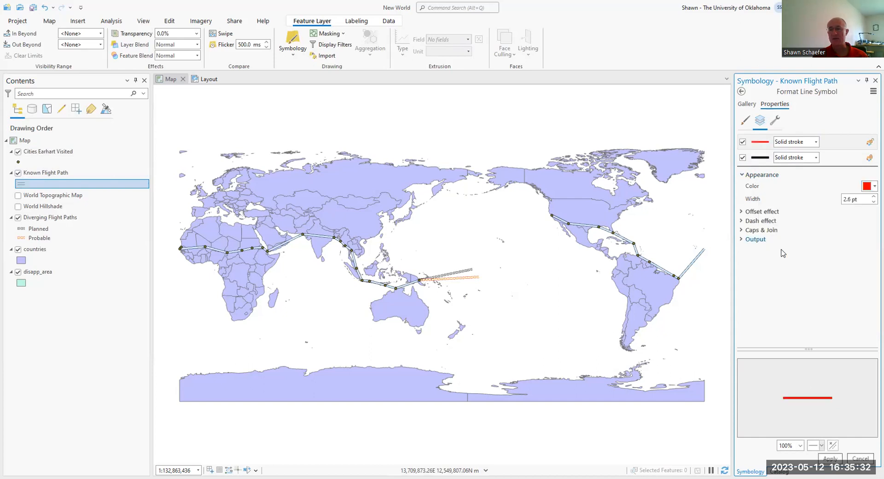
left_click(830, 458)
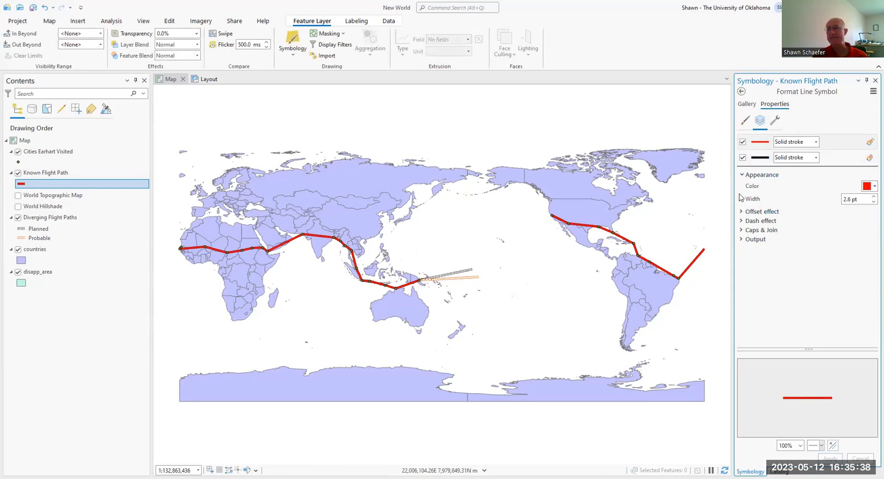
Step: Disable the black solid stroke of the Known Flight Path symbol, apply the change and return to the Catalog
left_click(742, 158)
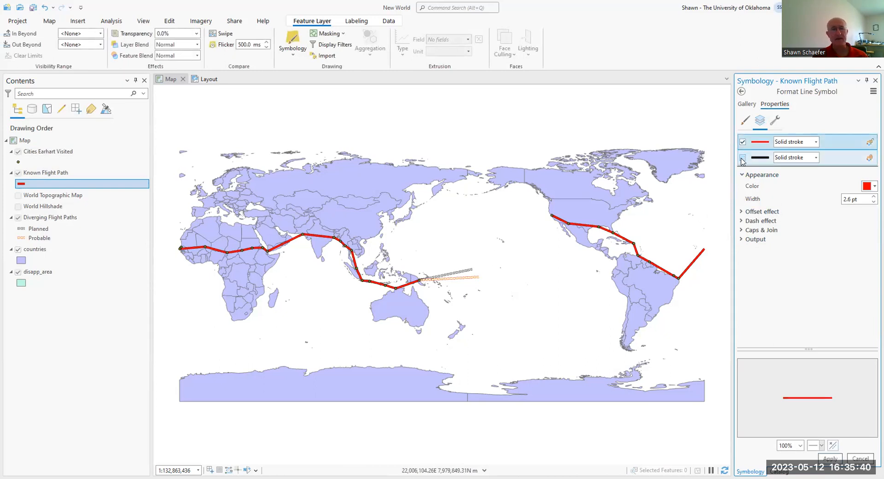
left_click(829, 458)
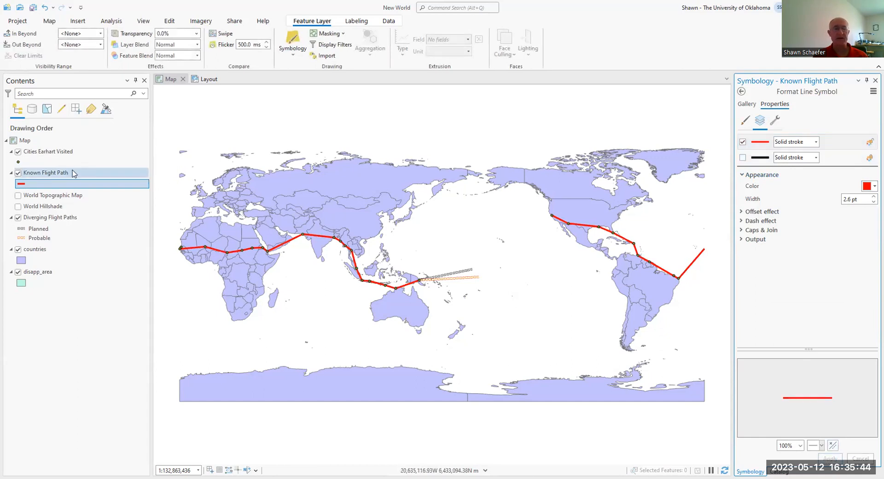
left_click(740, 93)
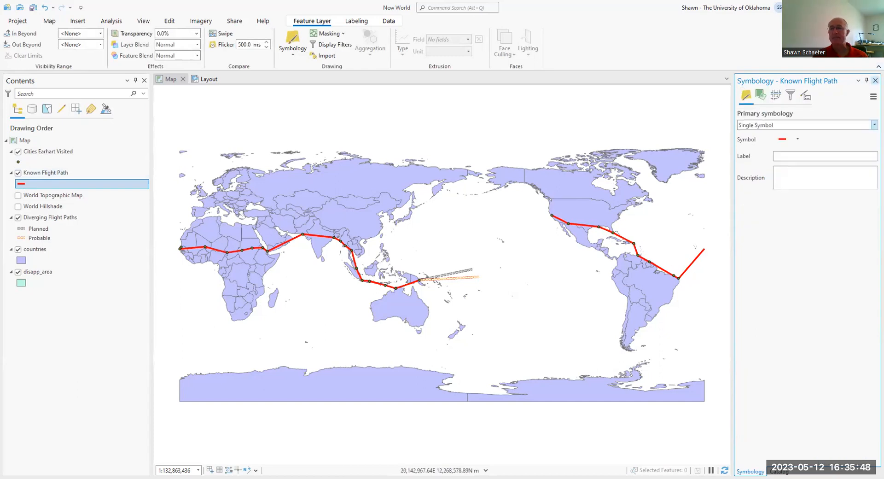
left_click(779, 471)
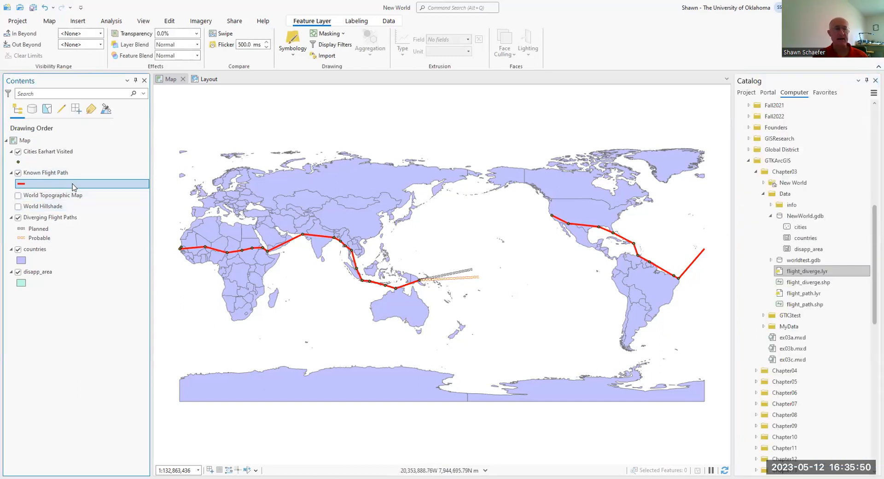
Step: Open the Cities Earhart Visited point symbol for formatting and set its shape fill color to pink
left_click(17, 162)
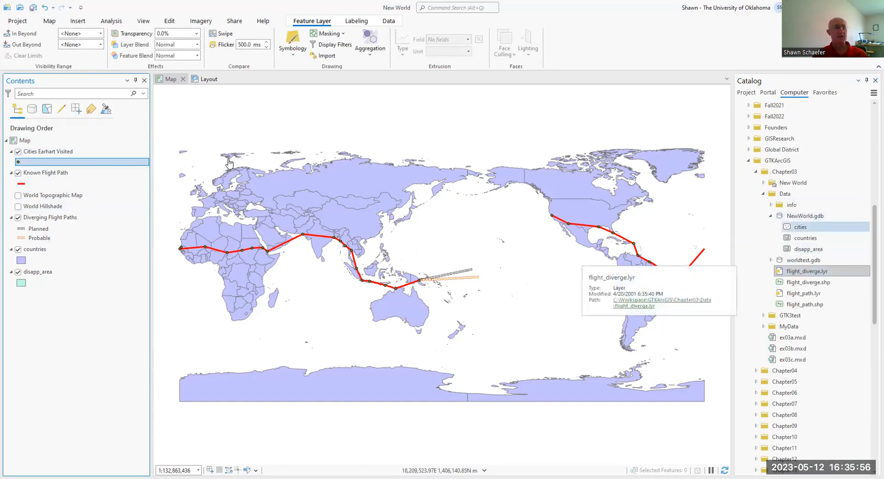
left_click(19, 162)
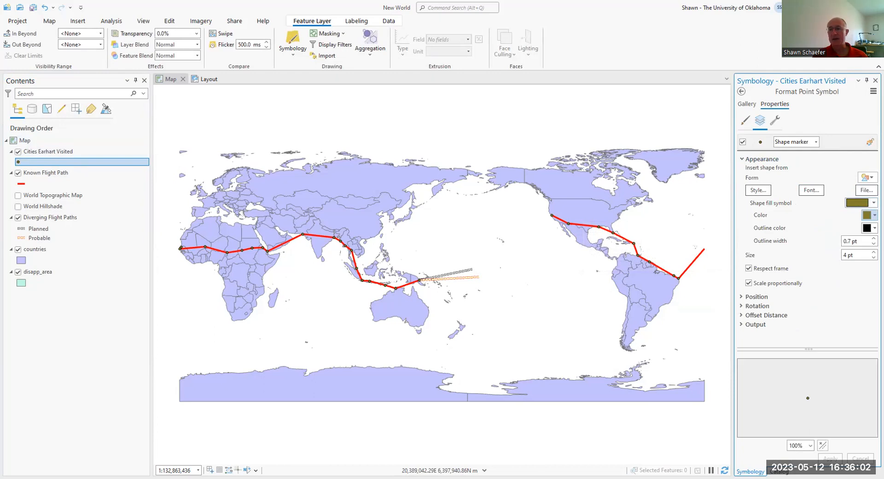
left_click(873, 214)
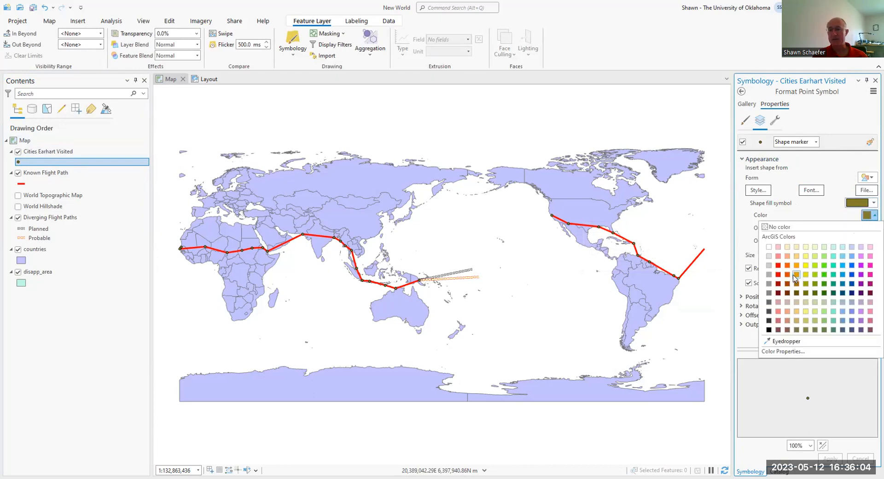
left_click(870, 257)
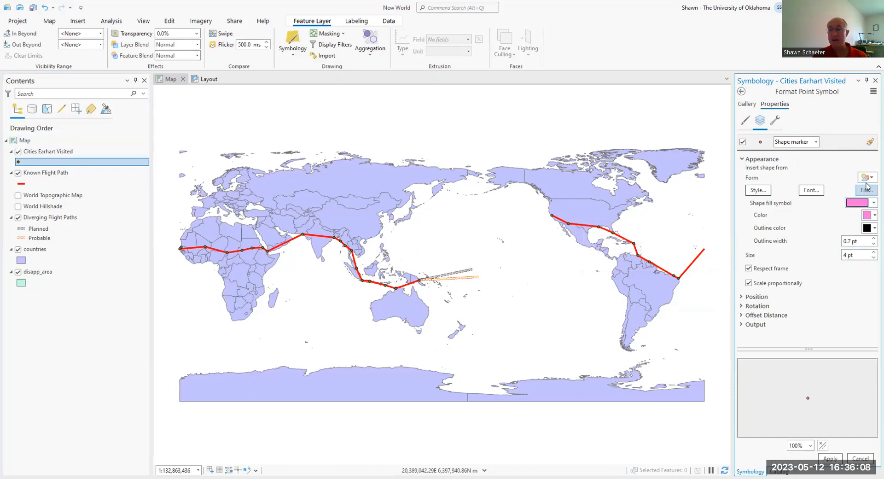
Step: Replace the cities marker's shape with Circle 3 from the ArcGIS 2D style
left_click(758, 190)
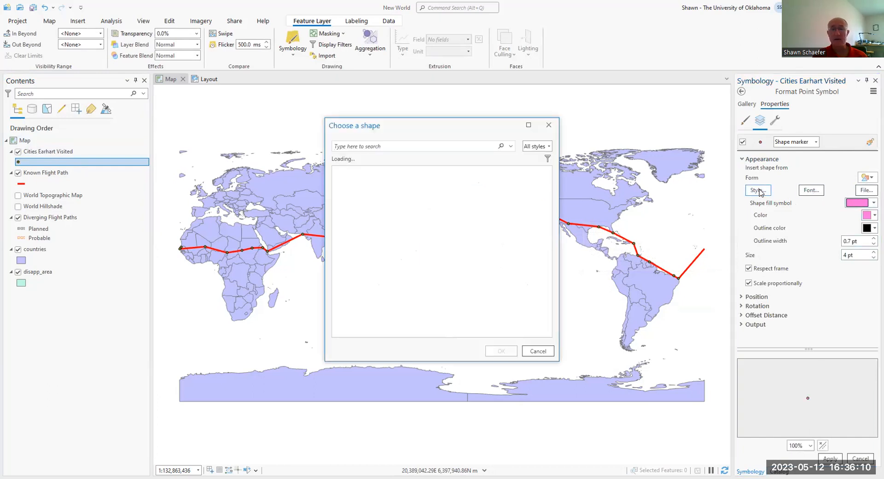
scroll(458, 212, "down", 5)
scroll(458, 212, "down", 3)
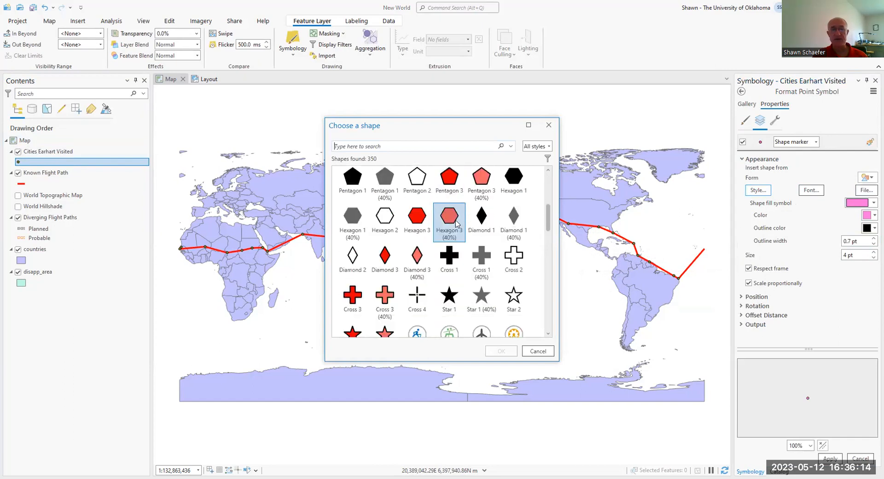
scroll(455, 223, "down", 1)
scroll(455, 224, "up", 5)
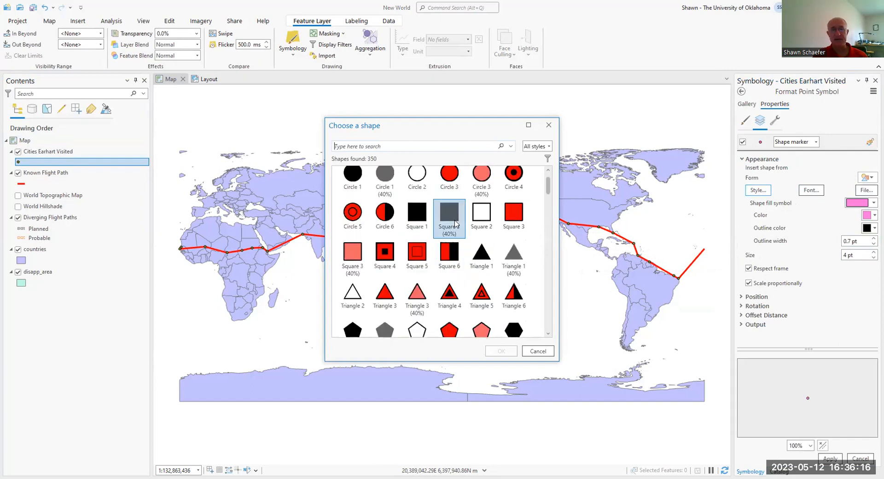
left_click(443, 202)
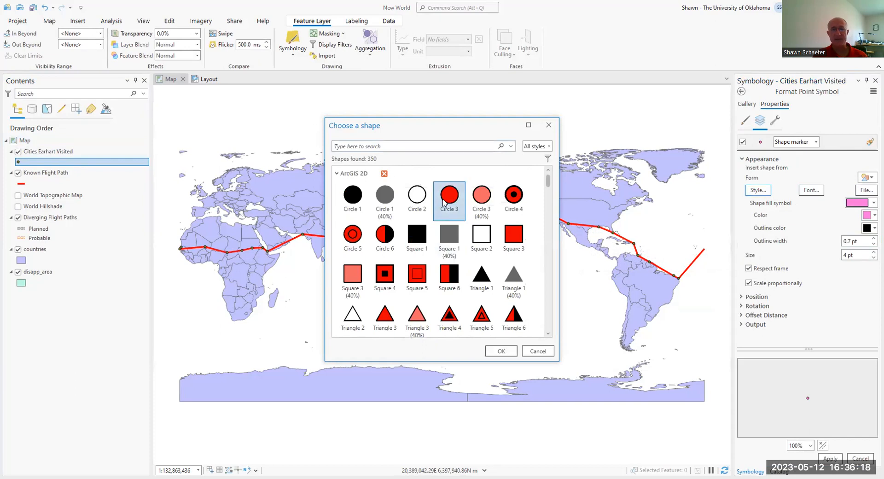
left_click(502, 351)
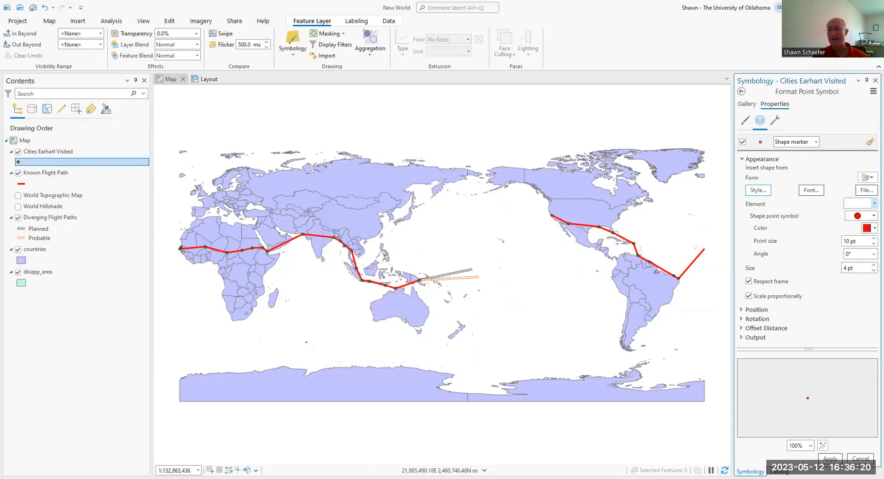
Step: Color the cities' circle marker pink and apply it to the layer
left_click(874, 228)
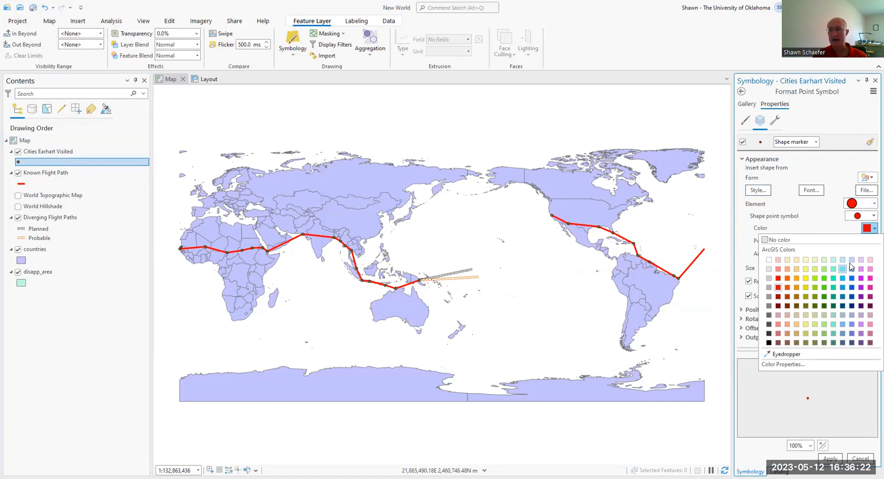
left_click(869, 268)
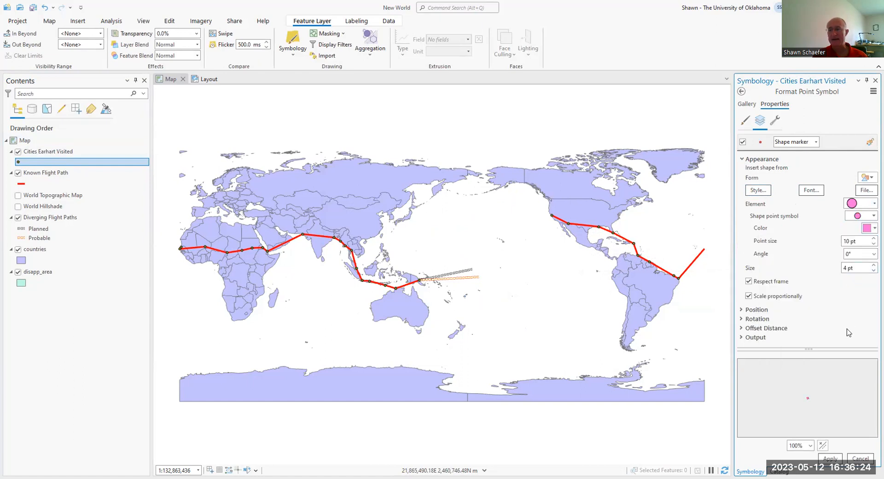
left_click(830, 458)
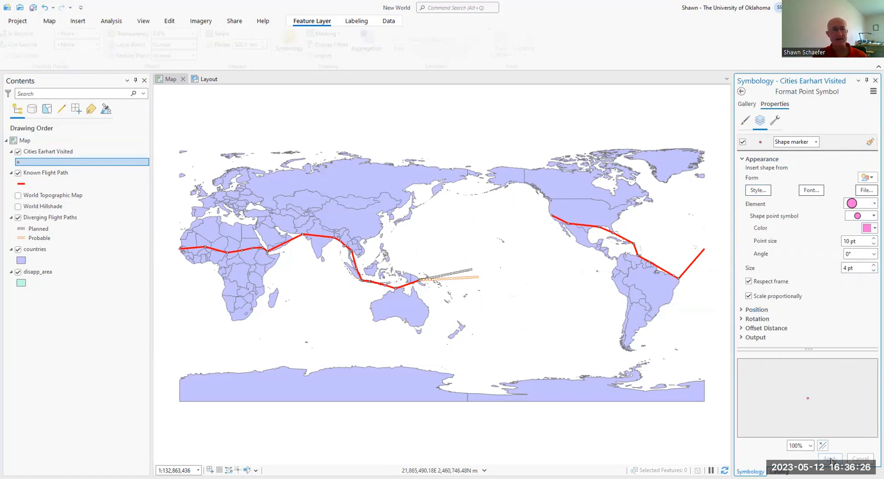
Step: Set the overall size of the Cities Earhart Visited marker to 10 pt and apply it
left_click(874, 265)
left_click(873, 265)
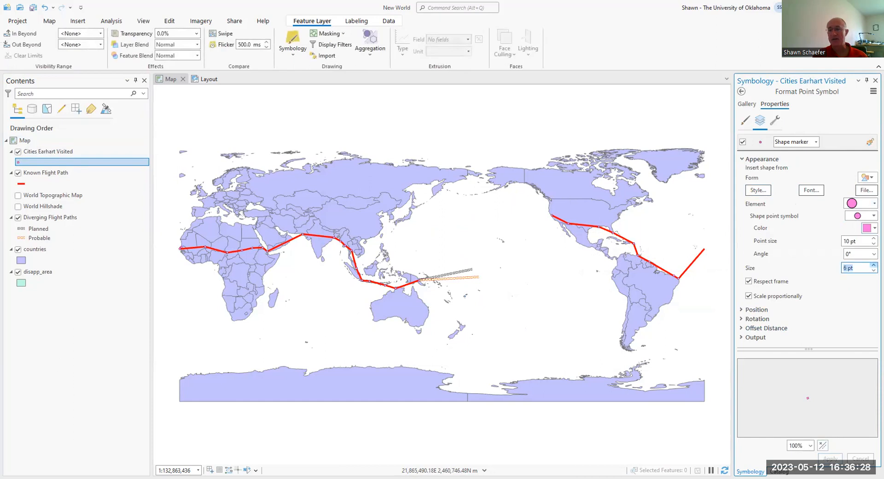
left_click(873, 266)
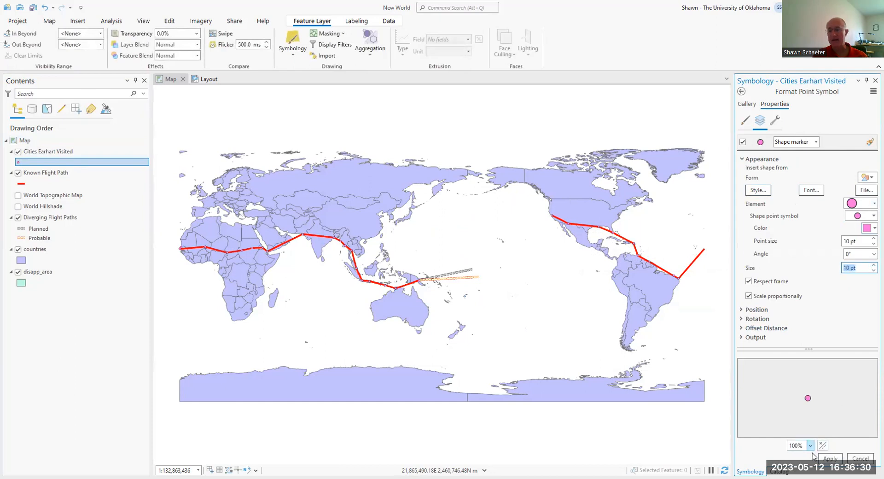
left_click(830, 459)
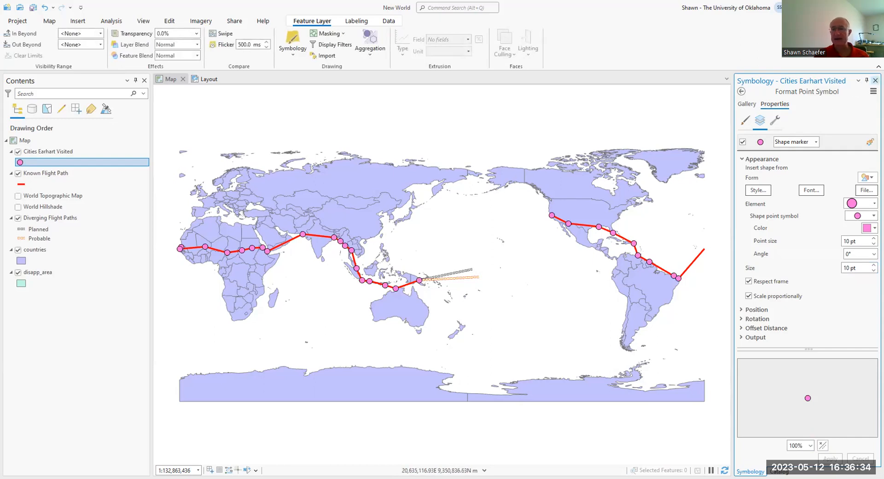
Step: Open the countries polygon symbol for formatting, set its solid fill to a pale yellow-orange color, and apply it
left_click(874, 81)
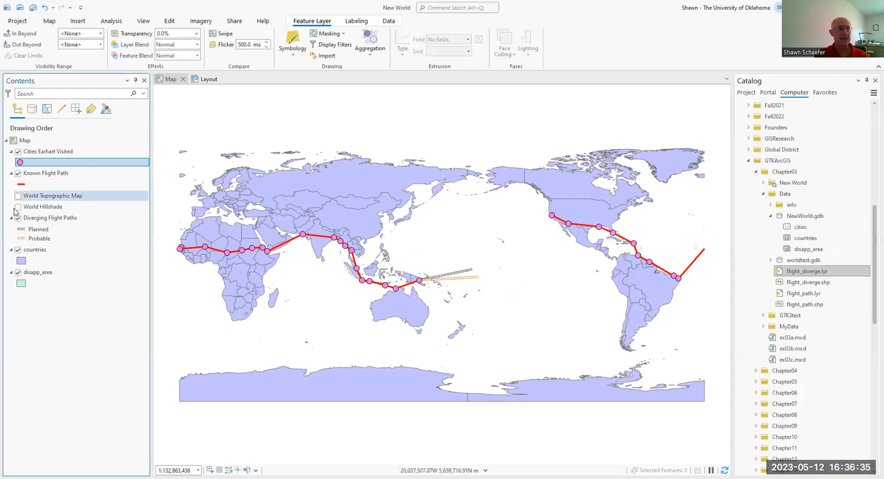
left_click(21, 261)
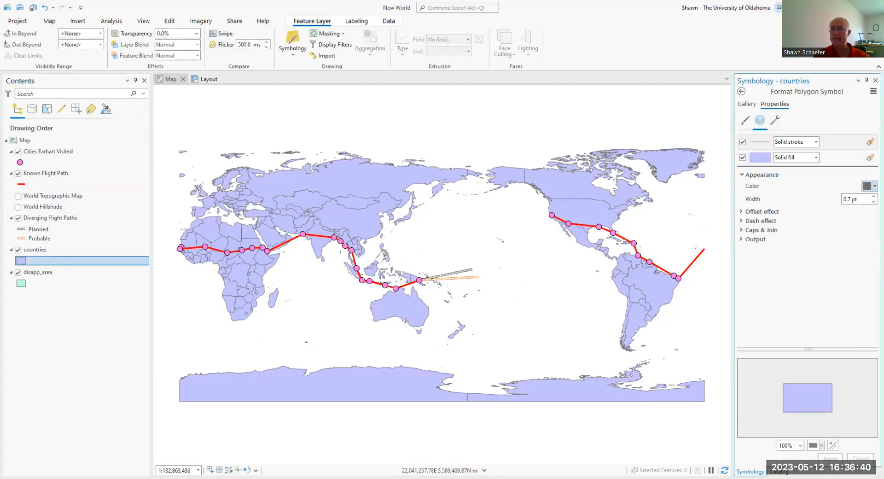
left_click(867, 185)
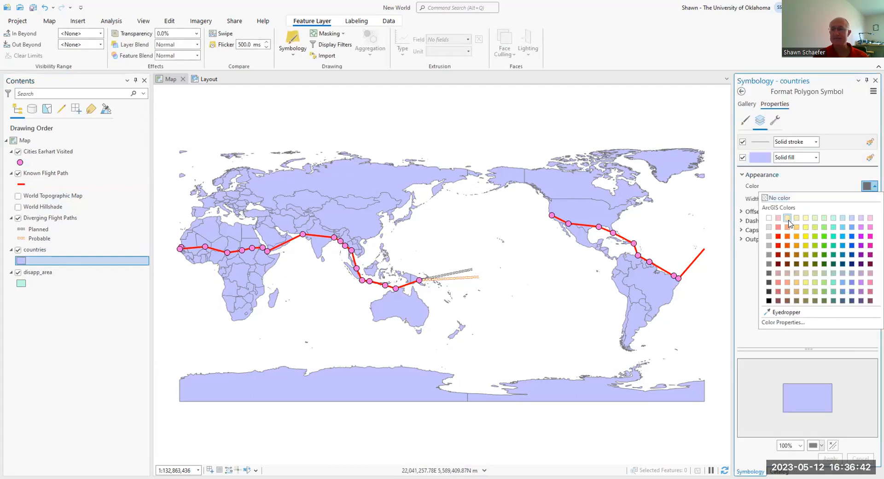
left_click(792, 221)
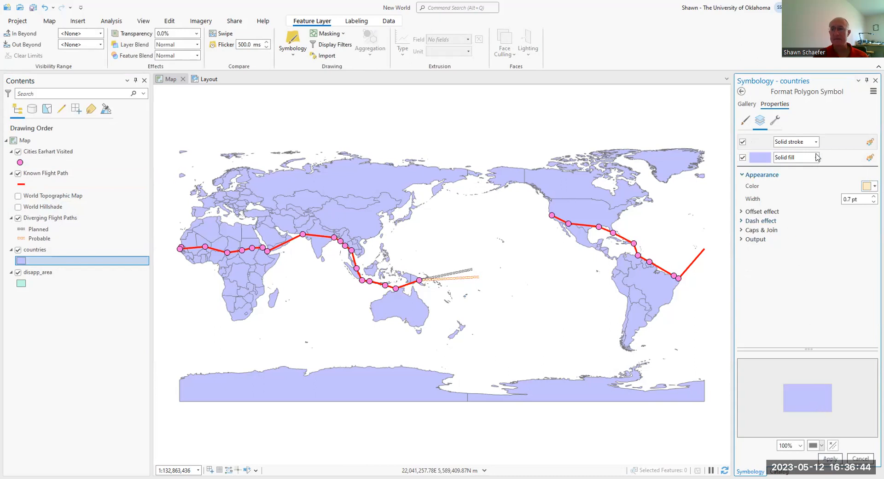
left_click(768, 159)
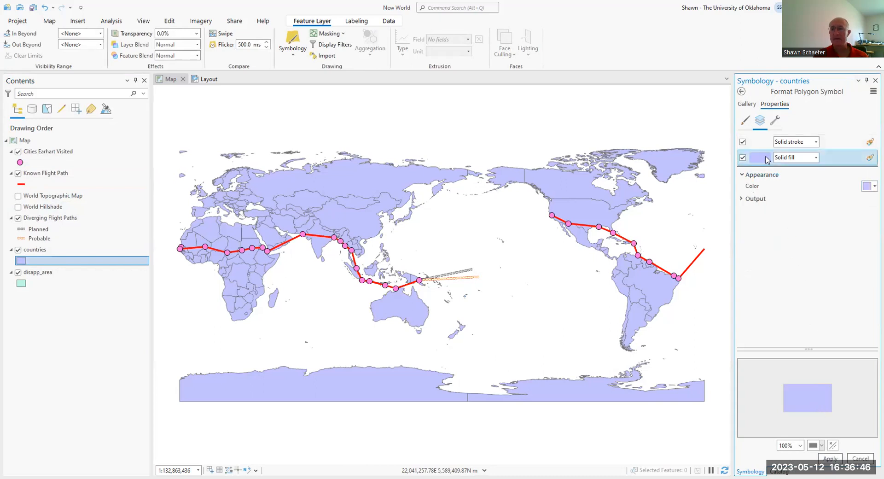
left_click(868, 186)
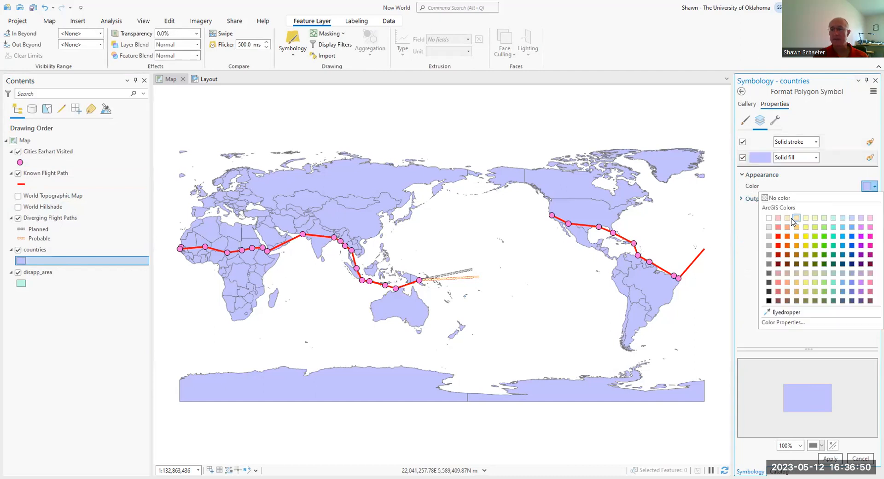
left_click(792, 219)
left_click(828, 458)
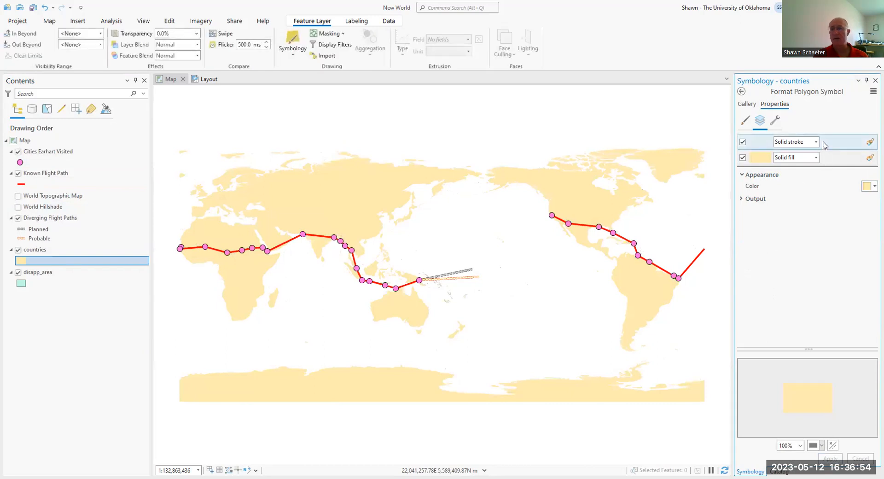
Step: Set the countries layer's solid stroke color to dark gray and apply it
left_click(760, 146)
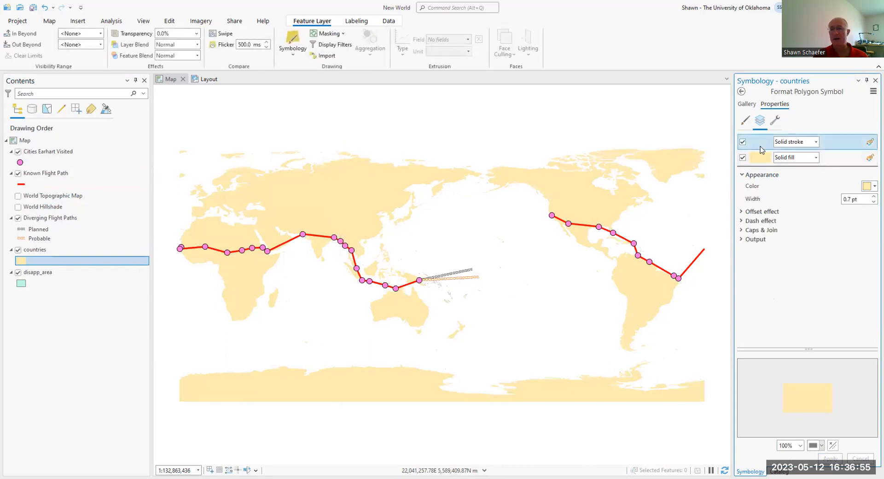
left_click(867, 186)
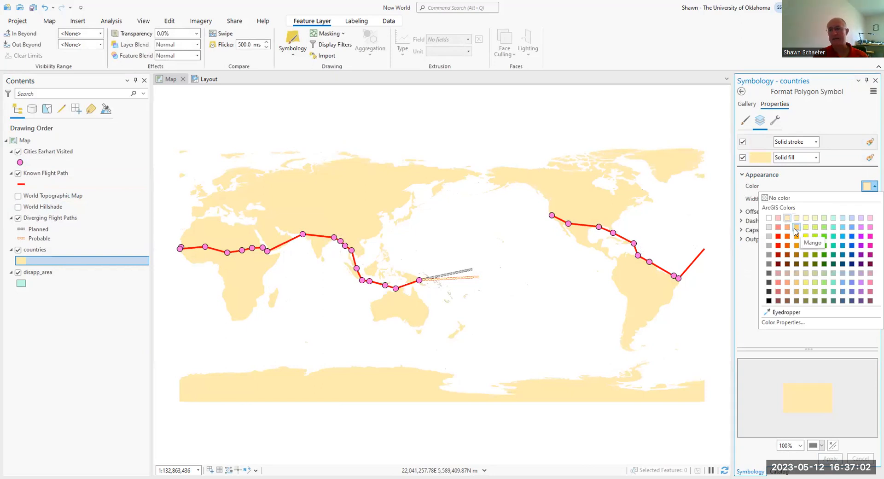
left_click(767, 267)
left_click(823, 458)
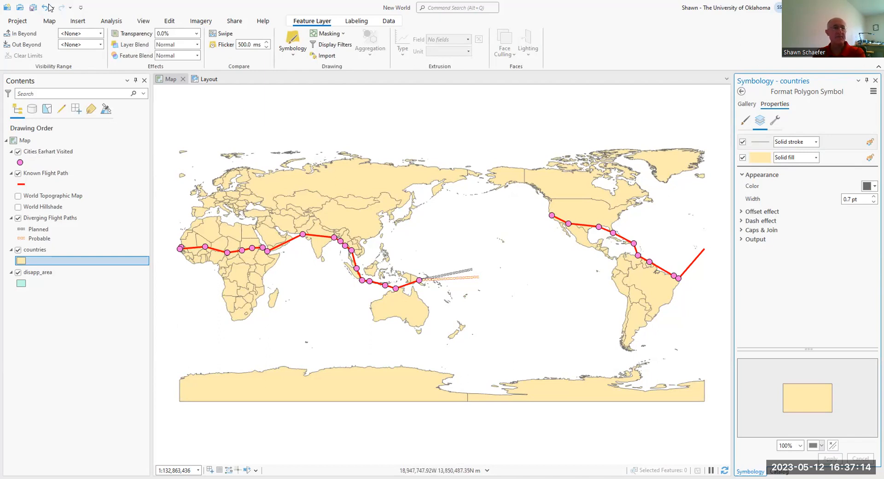
Step: Identify Gao, the visited city in Mali, on the map and read through its Cities Earhart Visited attributes
left_click(49, 22)
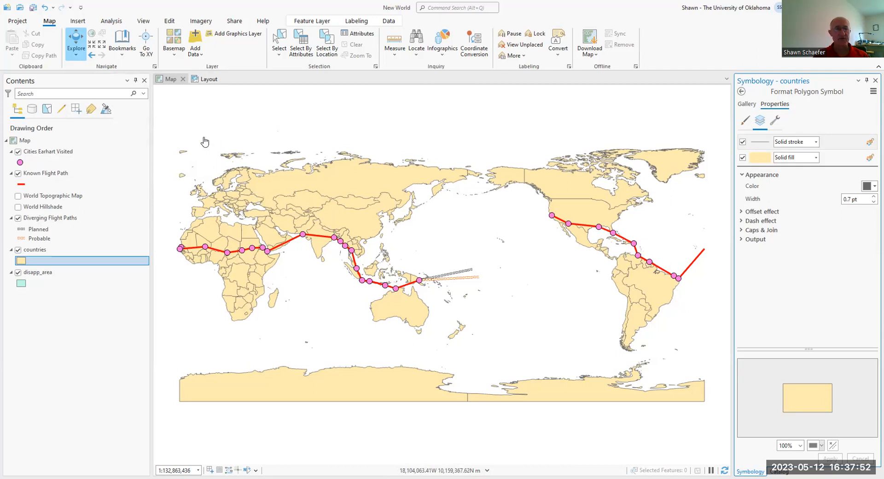
left_click(66, 152)
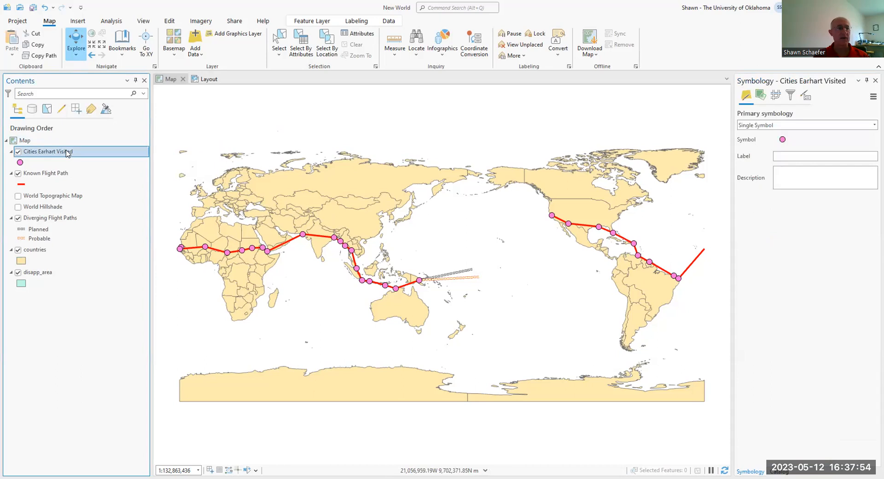
left_click(205, 249)
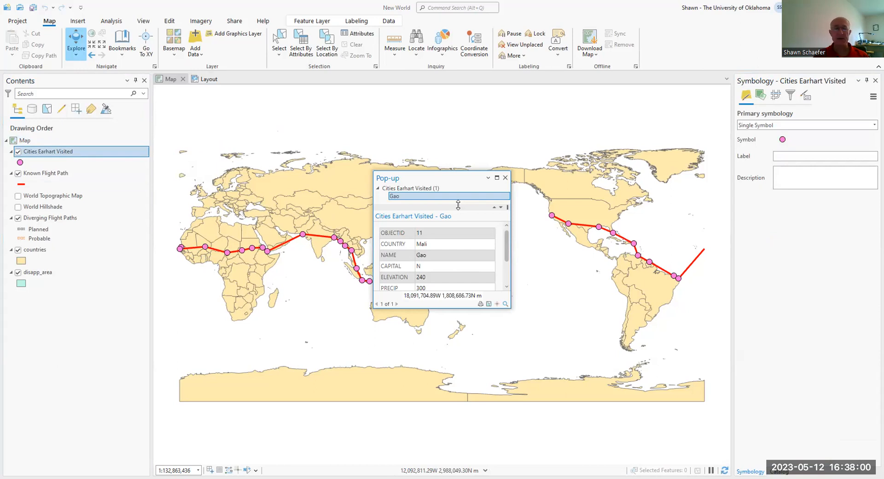
scroll(504, 247, "down", 2)
scroll(507, 244, "up", 2)
scroll(448, 244, "down", 1)
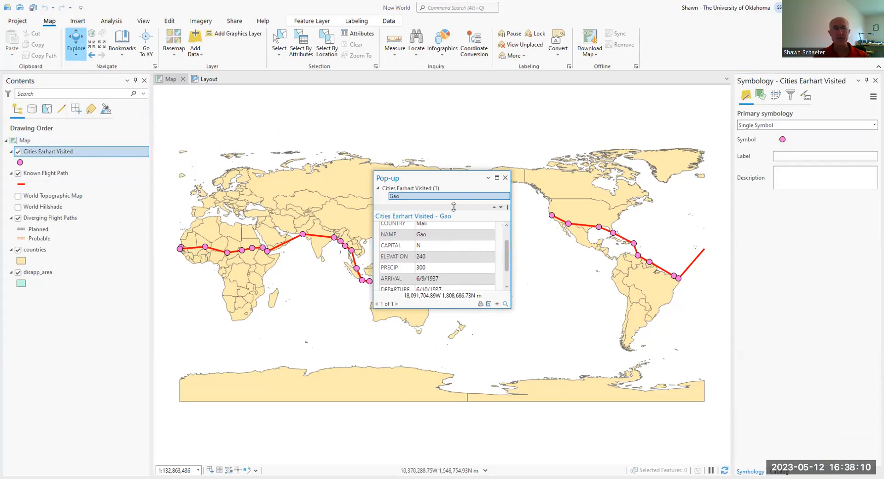
left_click(303, 235)
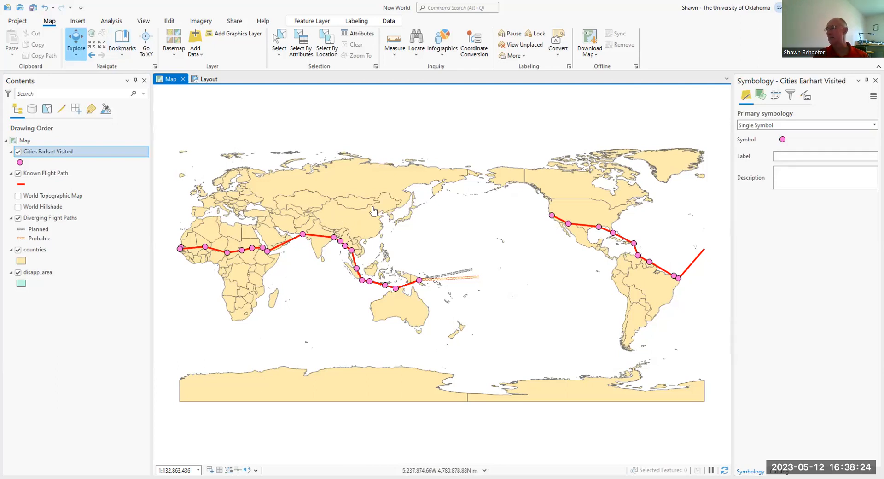
Step: Explore the world map by zooming in and out over Asia and panning it sideways
scroll(370, 211, "up", 3)
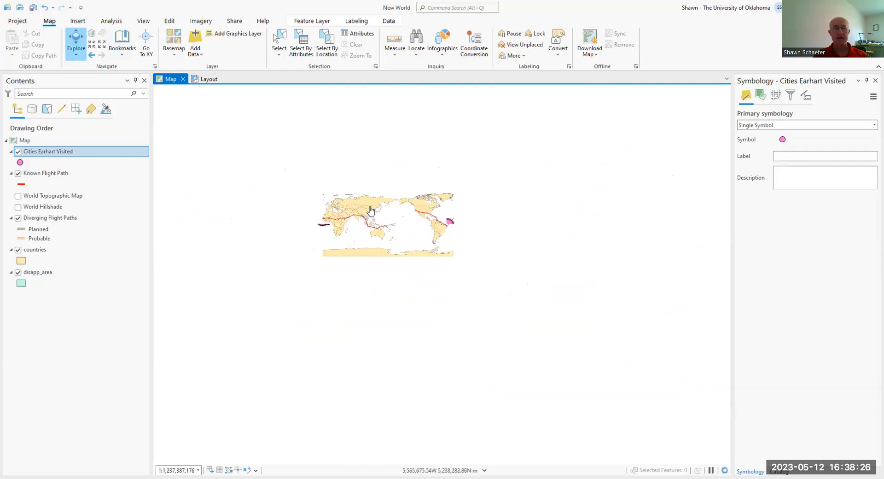
scroll(370, 211, "down", 3)
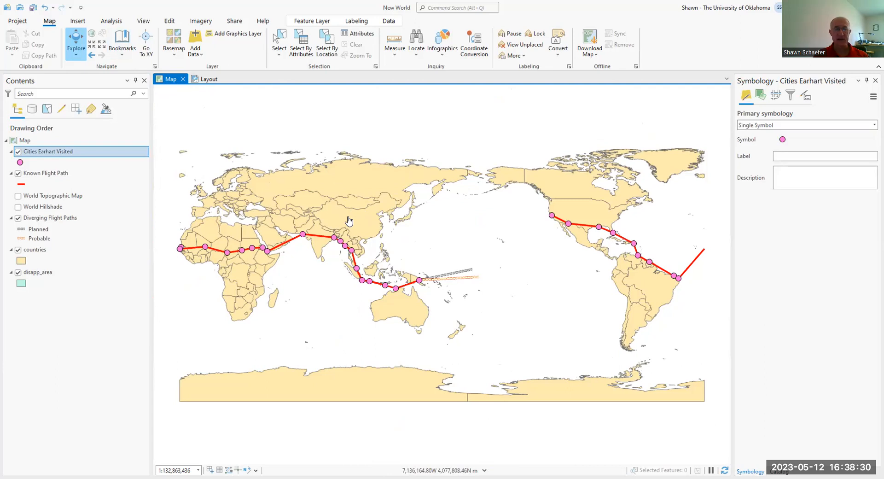
scroll(348, 221, "up", 3)
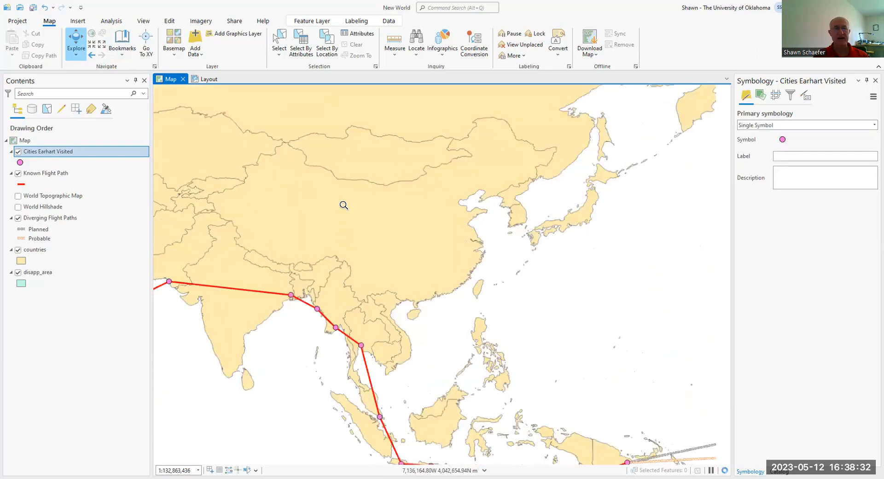
scroll(343, 205, "down", 3)
scroll(349, 210, "up", 3)
scroll(352, 213, "down", 2)
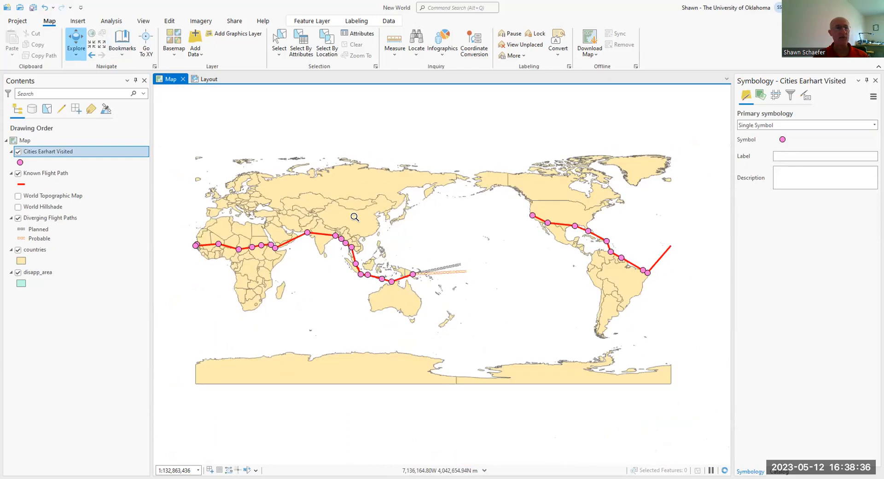
mouse_move(329, 213)
left_mouse_down()
mouse_move(507, 214)
mouse_move(198, 220)
mouse_move(513, 224)
mouse_move(460, 278)
mouse_move(233, 173)
mouse_move(304, 165)
mouse_move(346, 213)
left_mouse_up()
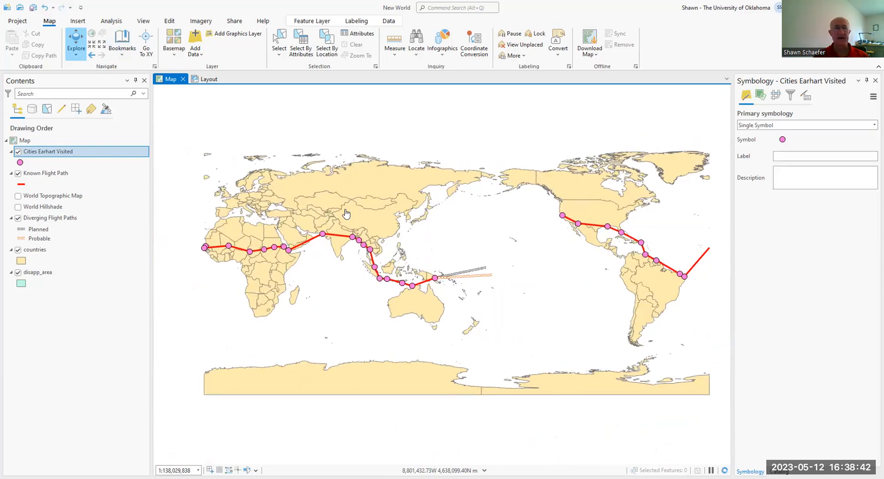
scroll(346, 213, "up", 3)
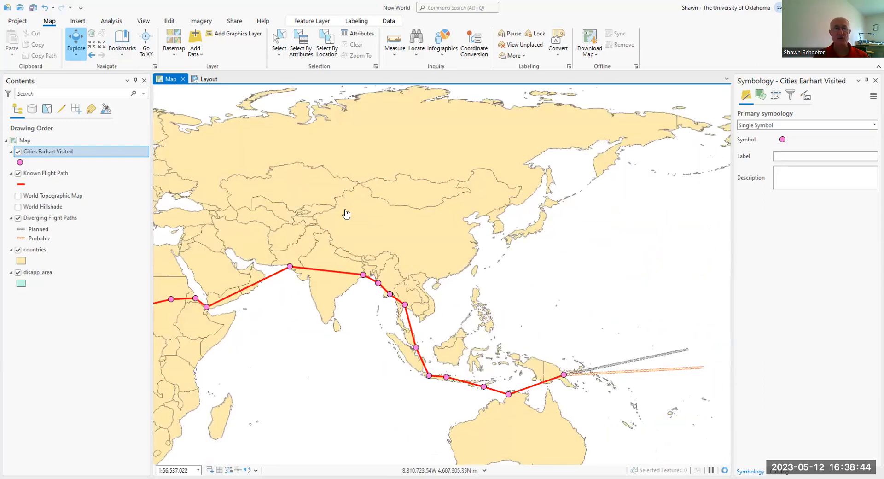
scroll(346, 213, "down", 3)
left_click_drag(343, 210, 336, 210)
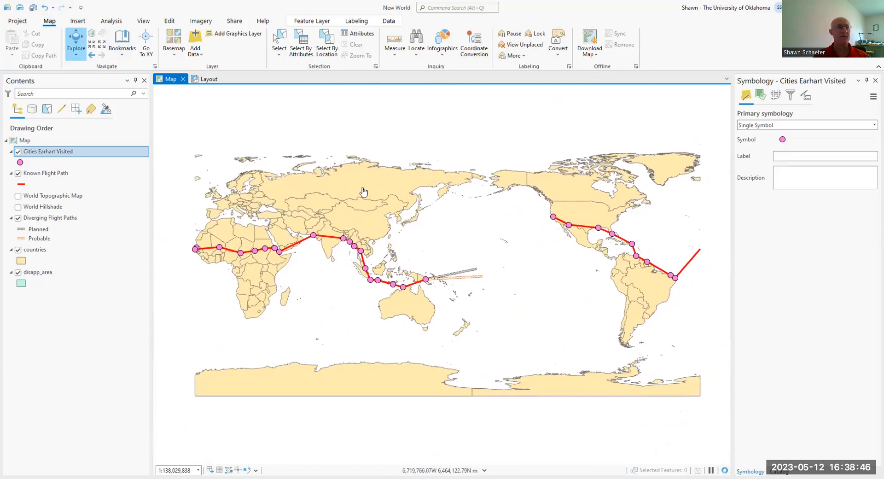
Step: View the map at full extent, zoom in by fixed increments, and go through the previous and next extents
left_click(91, 35)
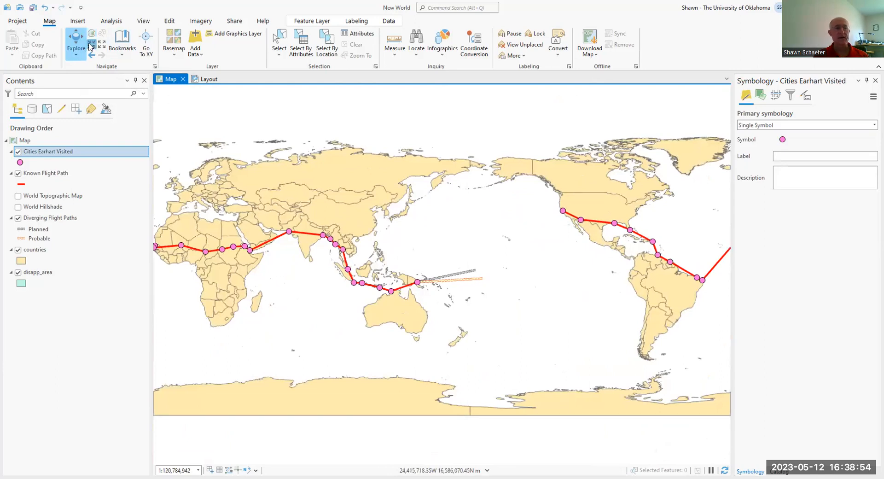
left_click(91, 46)
left_click(92, 55)
left_click(88, 55)
left_click(89, 55)
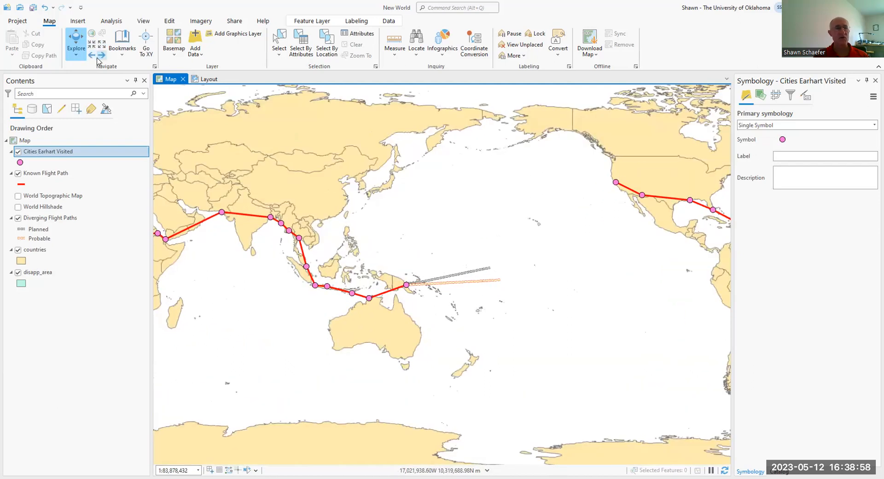
left_click(98, 57)
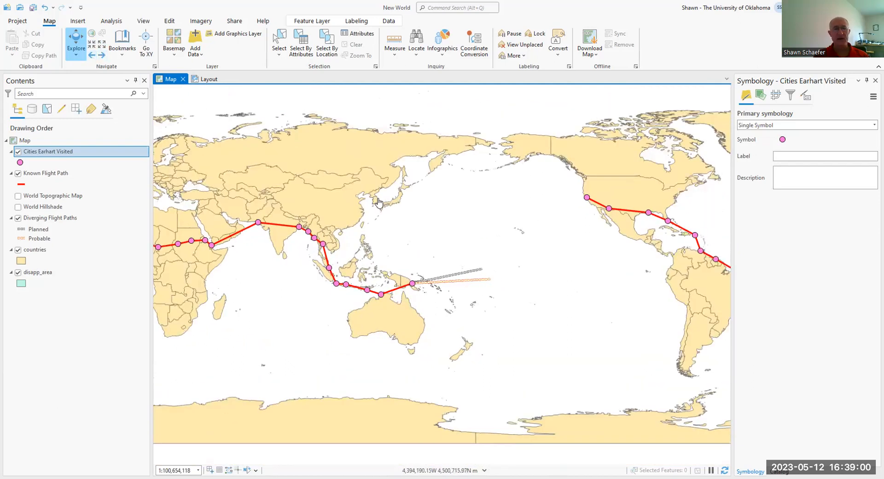
left_click_drag(389, 227, 499, 200)
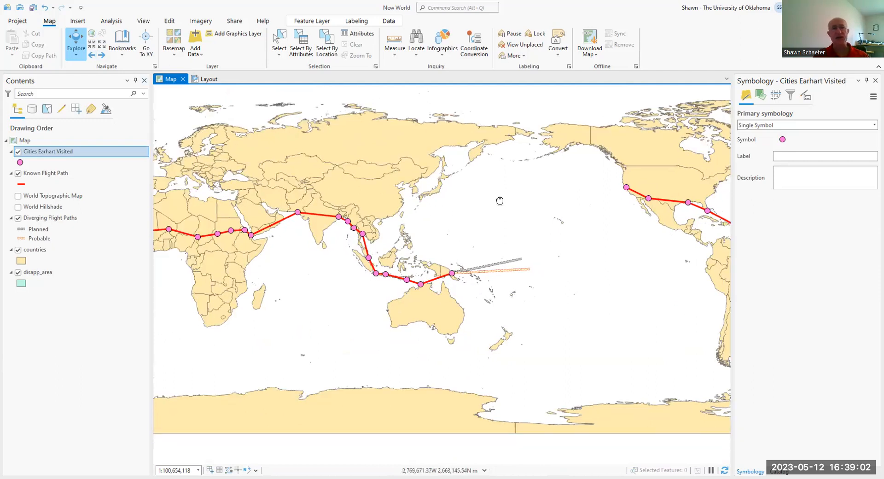
scroll(402, 227, "down", 3)
scroll(405, 226, "up", 2)
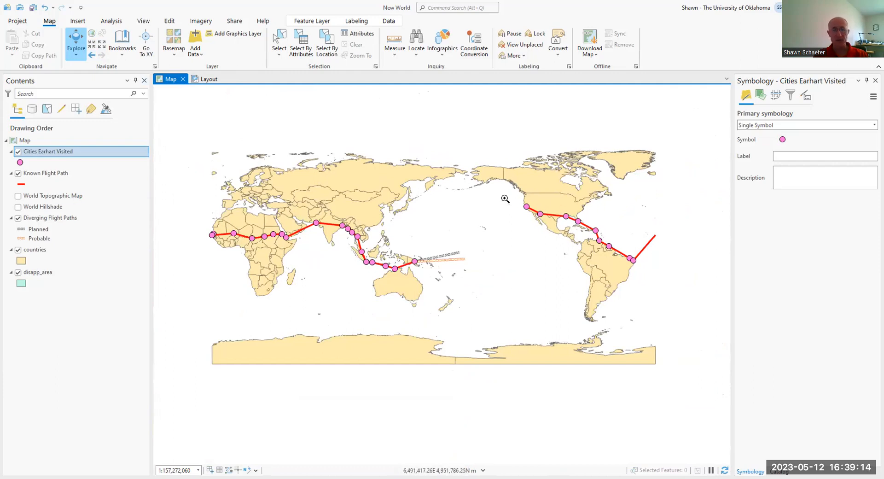
Step: Turn on labels for the Cities Earhart Visited layer, with its stops across the United States in view
left_click_drag(517, 206, 598, 240)
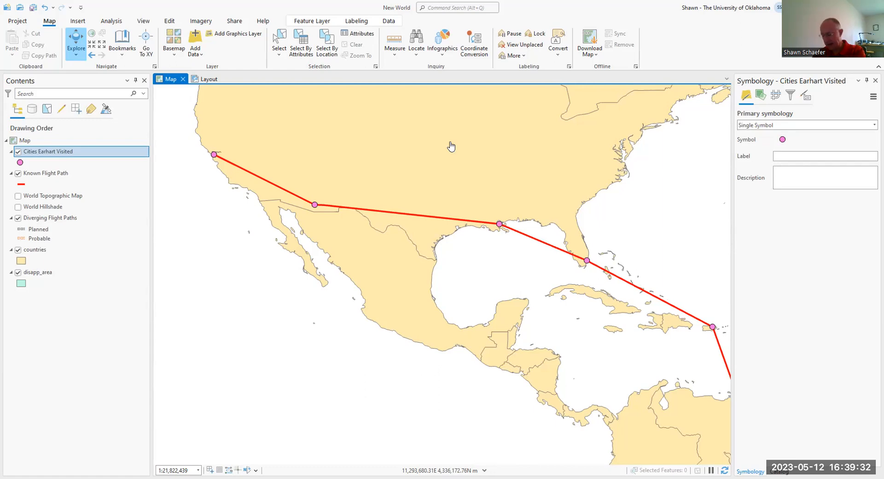
right_click(54, 153)
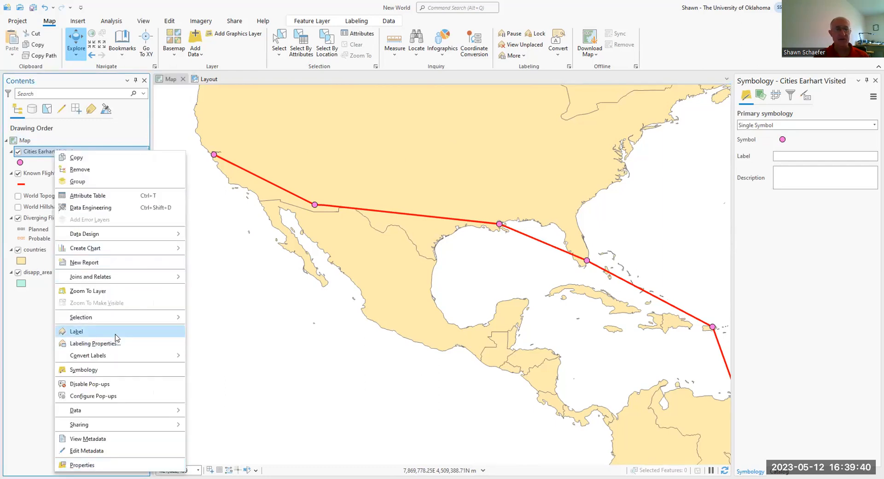
left_click(77, 330)
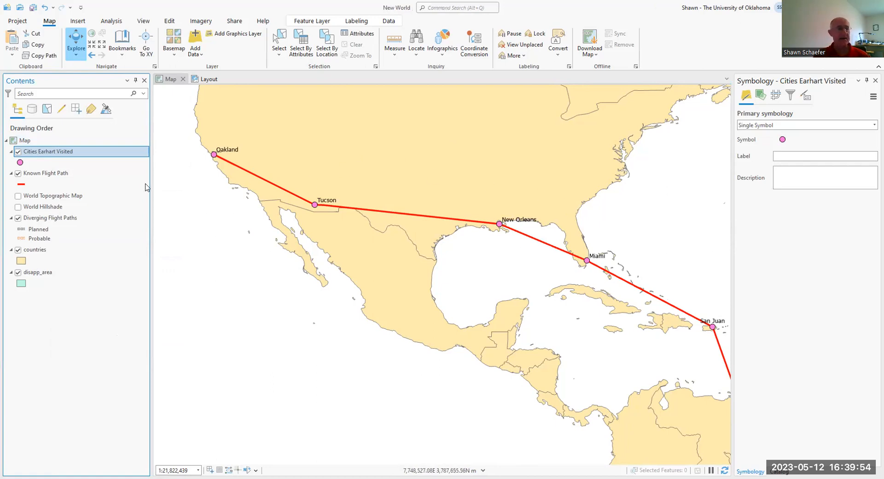
Step: Zoom the map to the extent of the Diverging Flight Paths layer
left_click(36, 218)
right_click(36, 218)
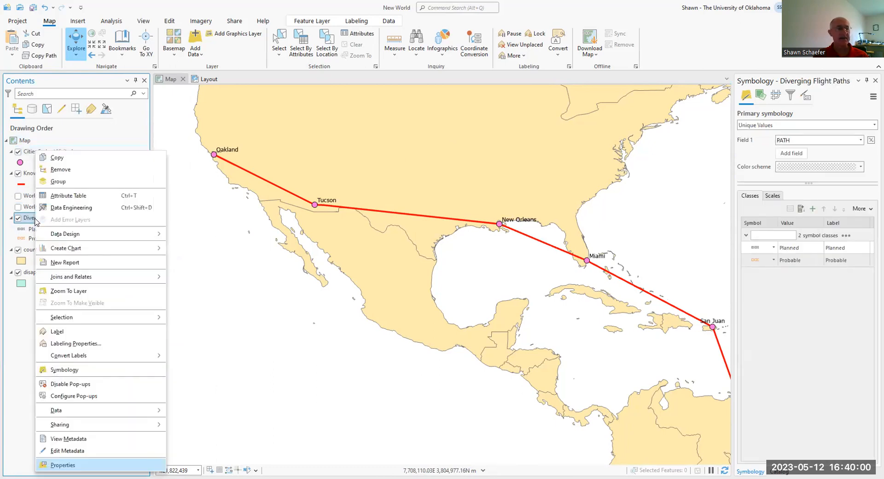
left_click(70, 290)
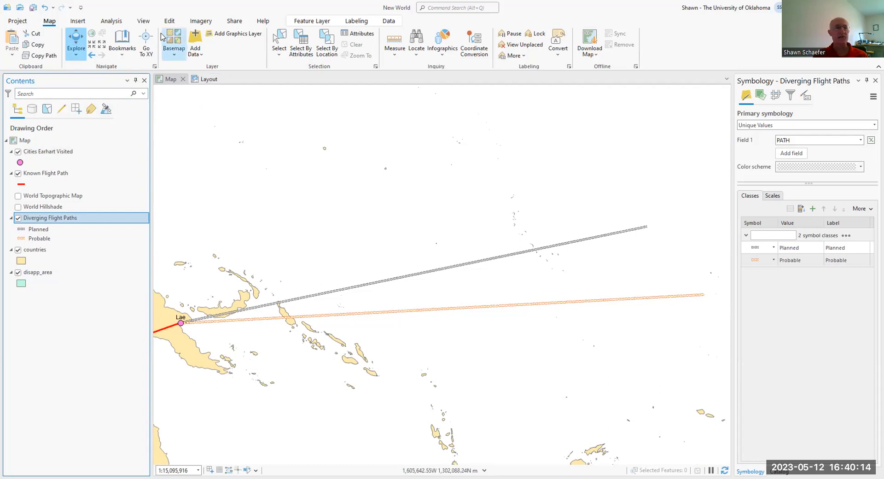
Step: Show the magnifier window over the end of the planned flight path and enlarge it into a tall rectangle
left_click(143, 21)
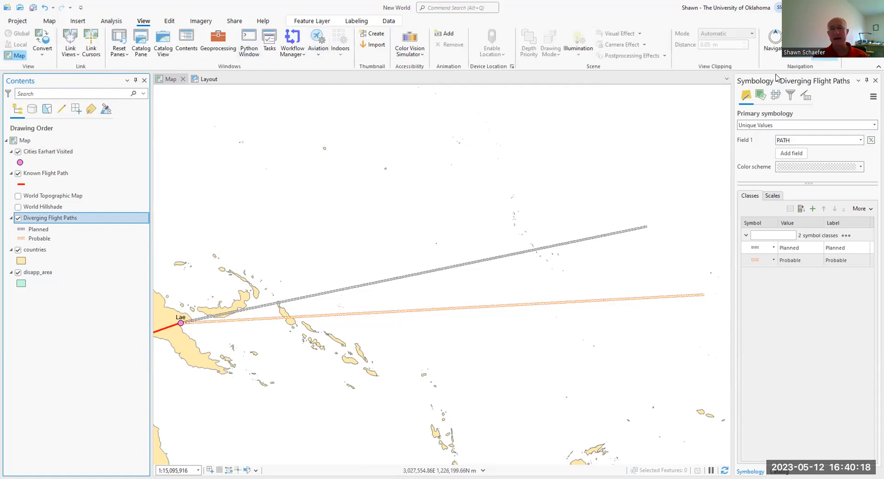
left_click_drag(432, 240, 92, 289)
left_click_drag(474, 180, 325, 215)
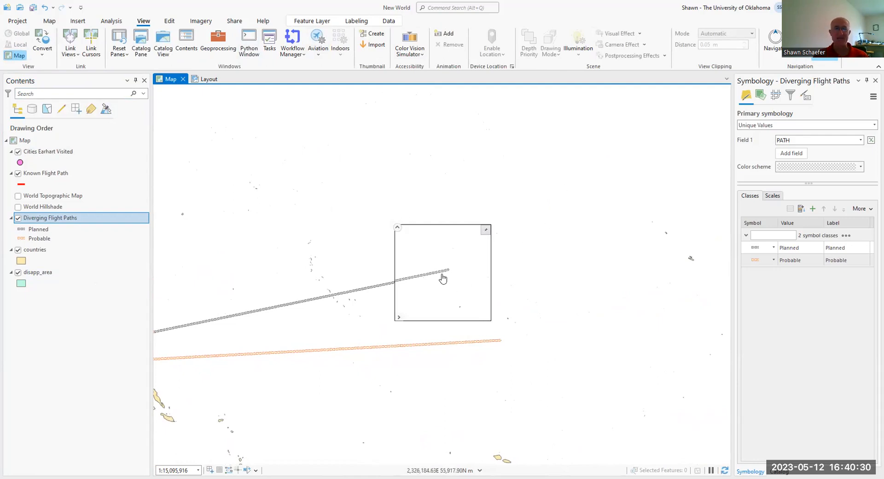
mouse_move(398, 230)
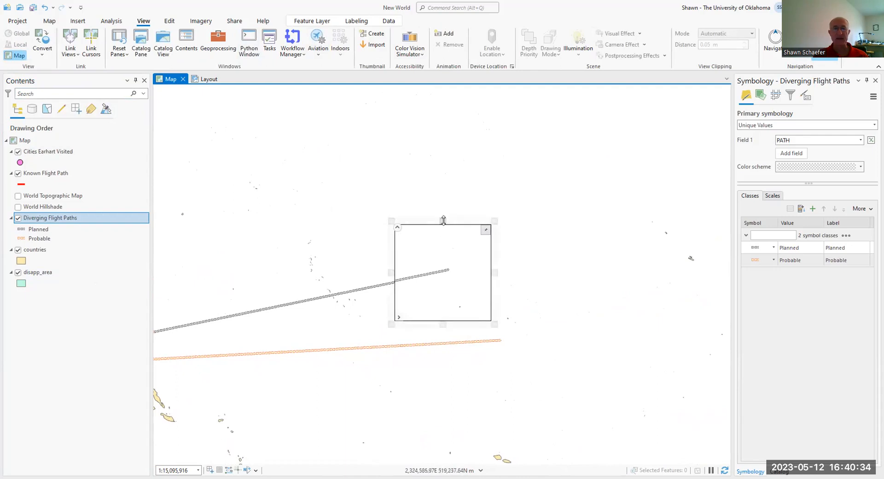
left_click_drag(443, 220, 444, 160)
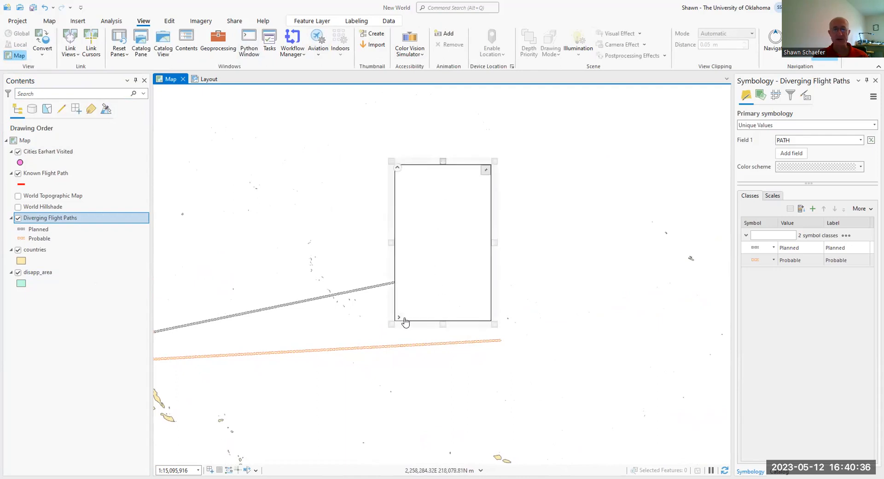
left_click_drag(391, 325, 369, 385)
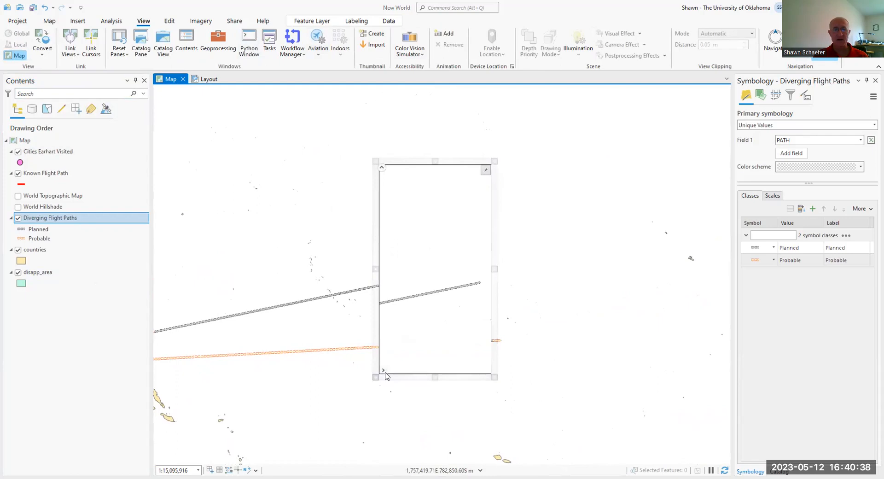
Step: Raise the magnifier to 700% and 900% to inspect the end of the planned path, and close it
mouse_move(395, 367)
left_click(440, 367)
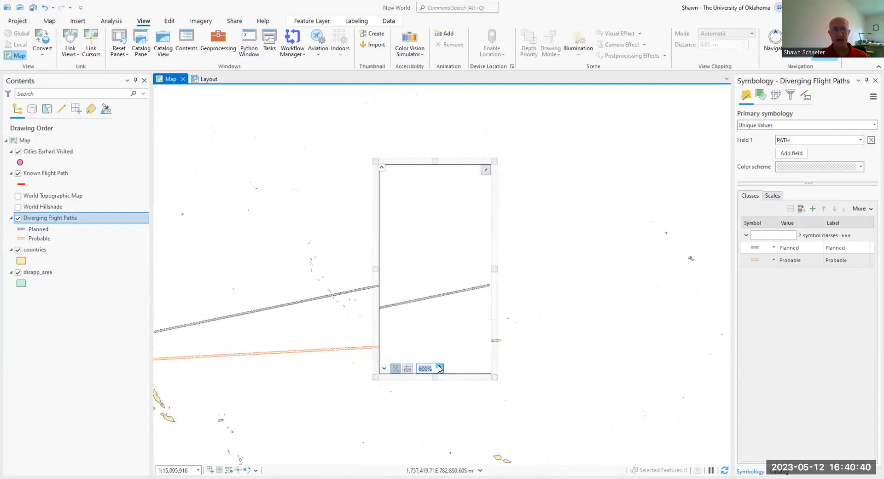
left_click_drag(450, 274, 393, 272)
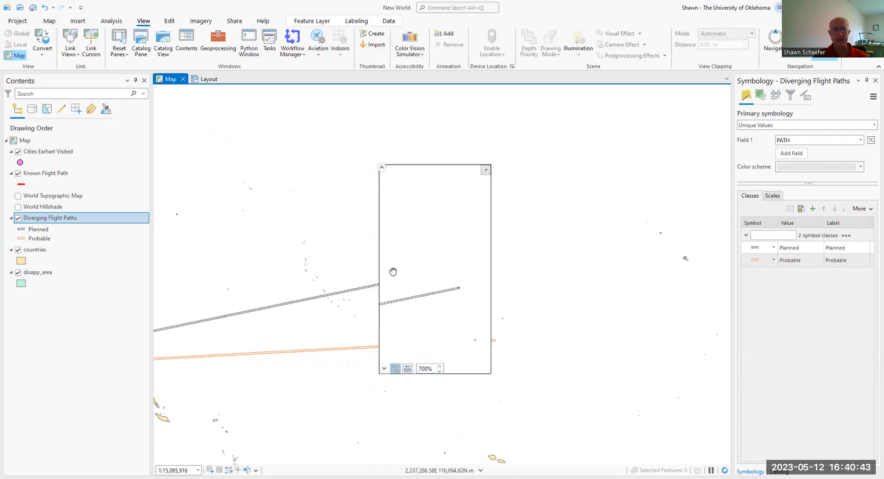
left_click(440, 367)
left_click(440, 367)
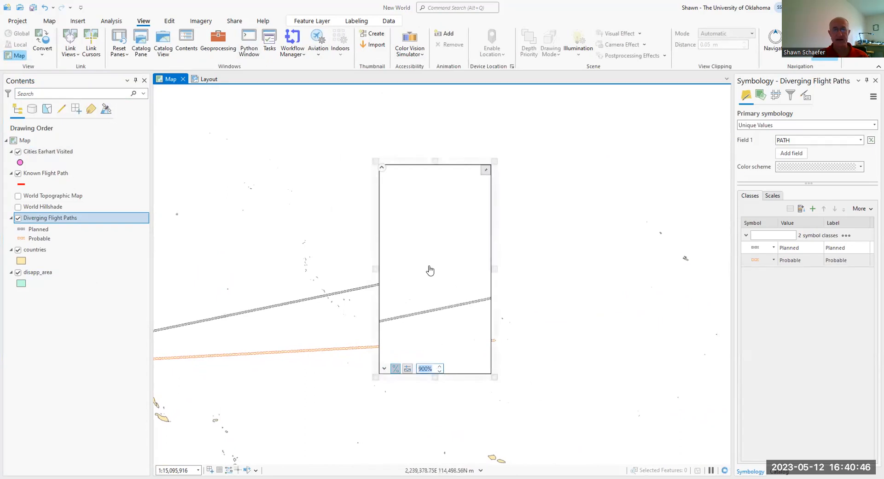
left_click_drag(429, 270, 356, 242)
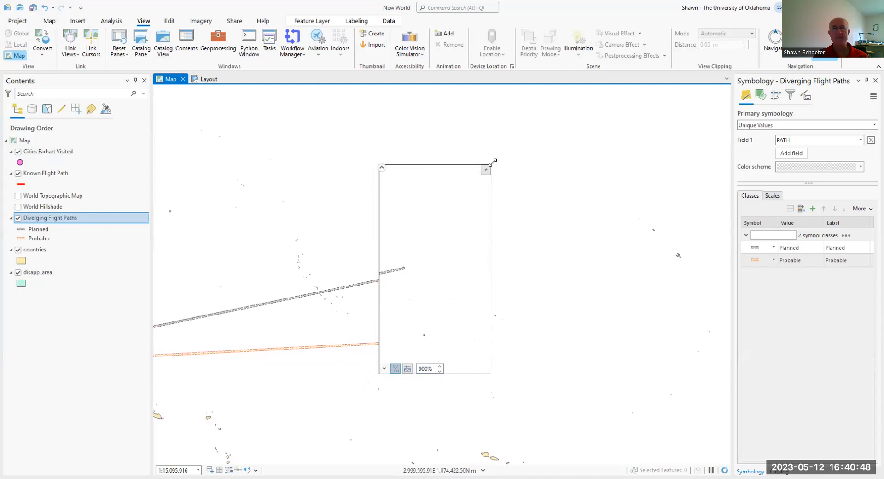
left_click(382, 168)
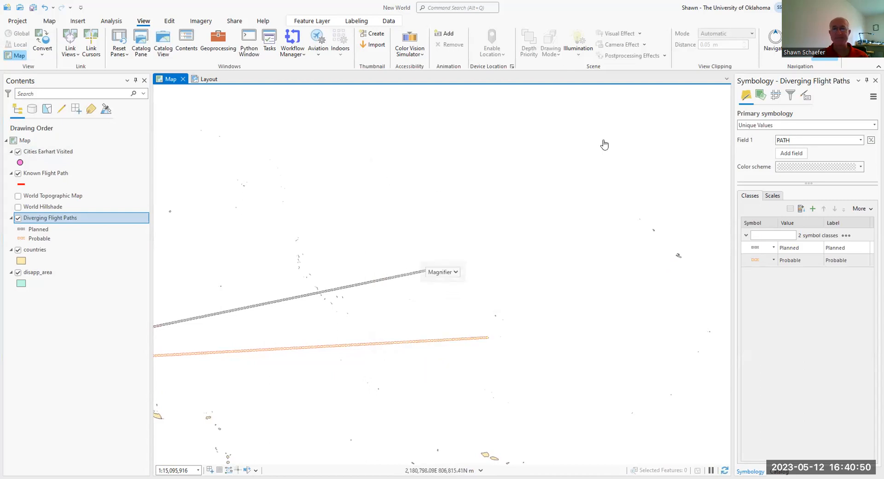
left_click(822, 51)
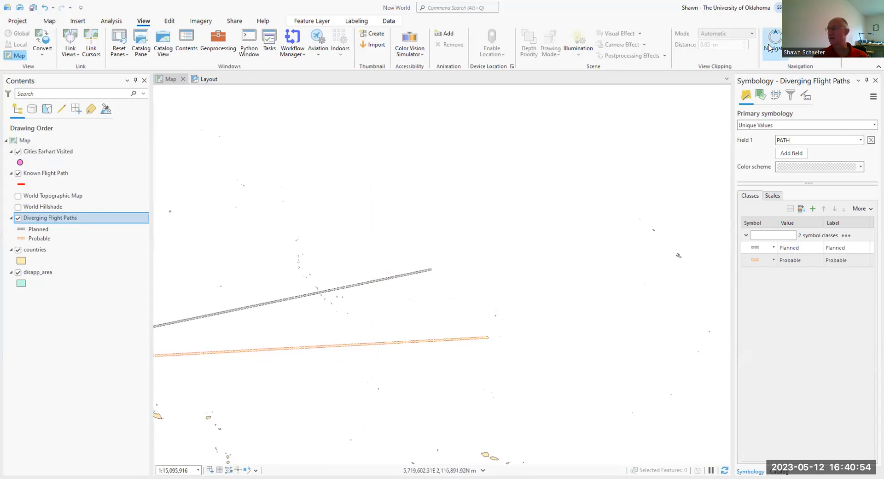
Step: Zoom in to the island where the planned flight path ends and save the view as a bookmark named Howland Island
left_click(767, 47)
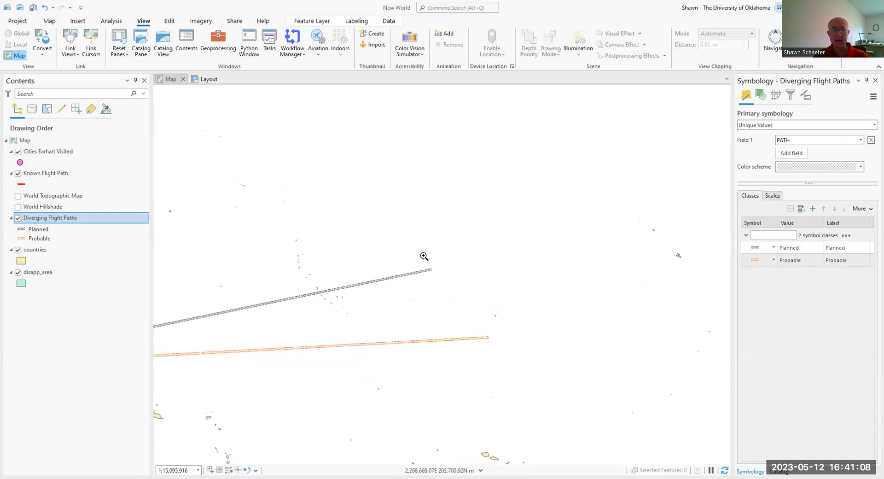
left_click_drag(425, 261, 441, 280)
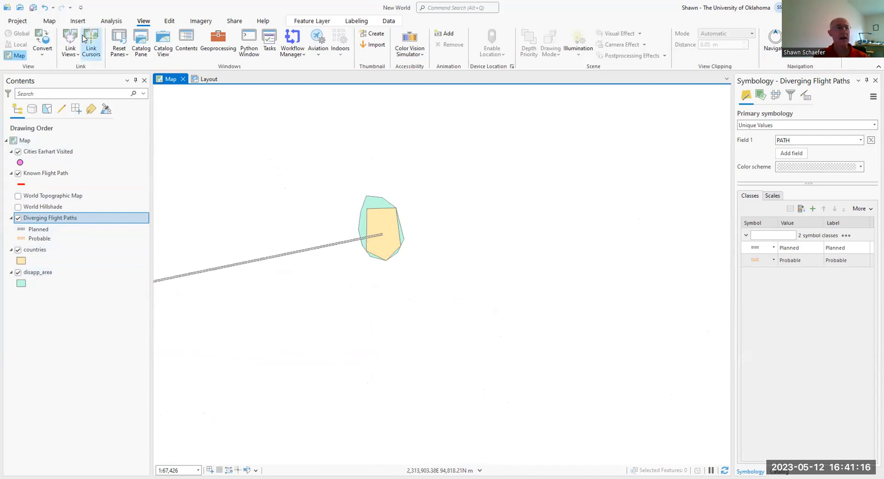
left_click(49, 20)
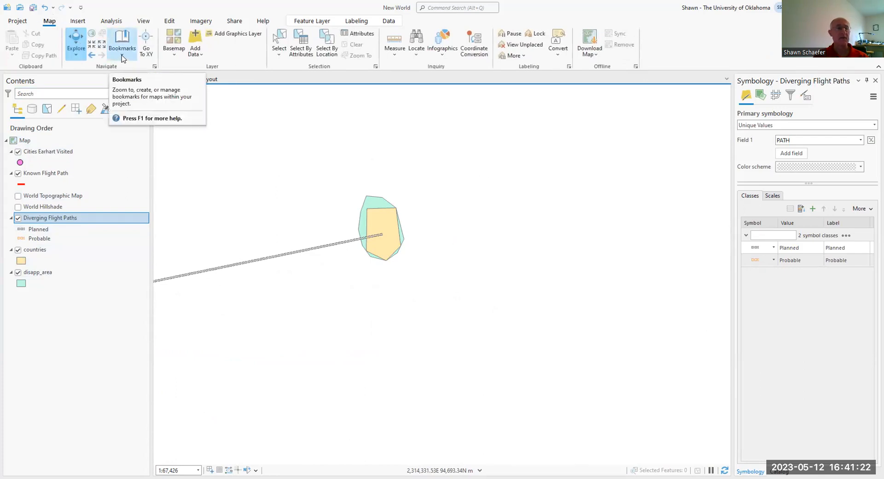
left_click(122, 56)
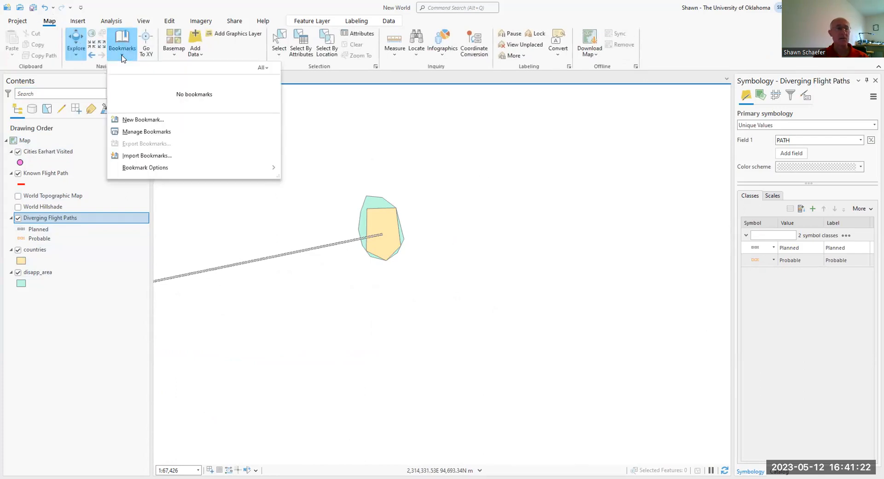
left_click(142, 120)
type("Howland Island")
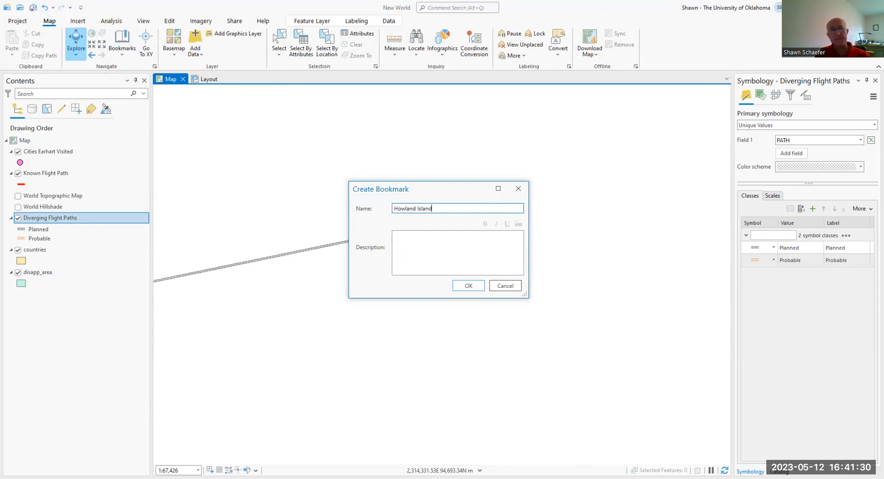
left_click(468, 285)
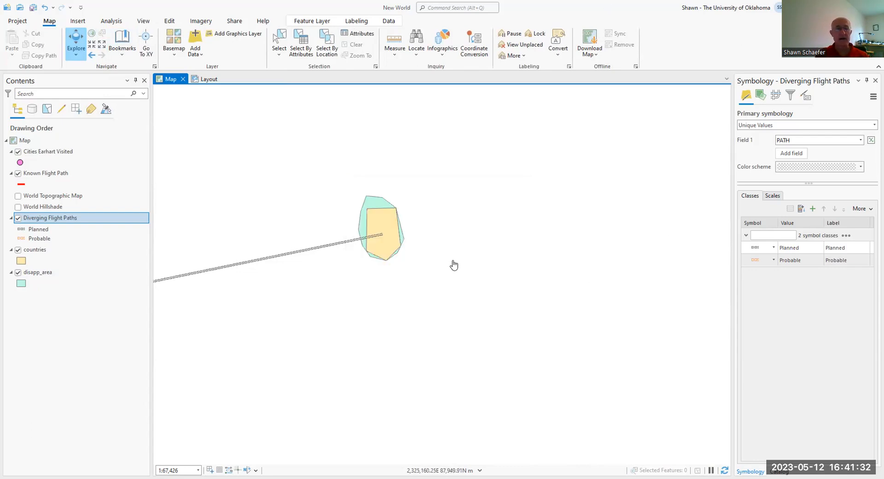
Step: Zoom in to the crescent-shaped island where the probable flight path ends and save the view as a bookmark named Nikumaroro Island
scroll(454, 277, "down", 5)
left_click_drag(458, 274, 433, 93)
scroll(488, 291, "down", 5)
scroll(381, 234, "up", 6)
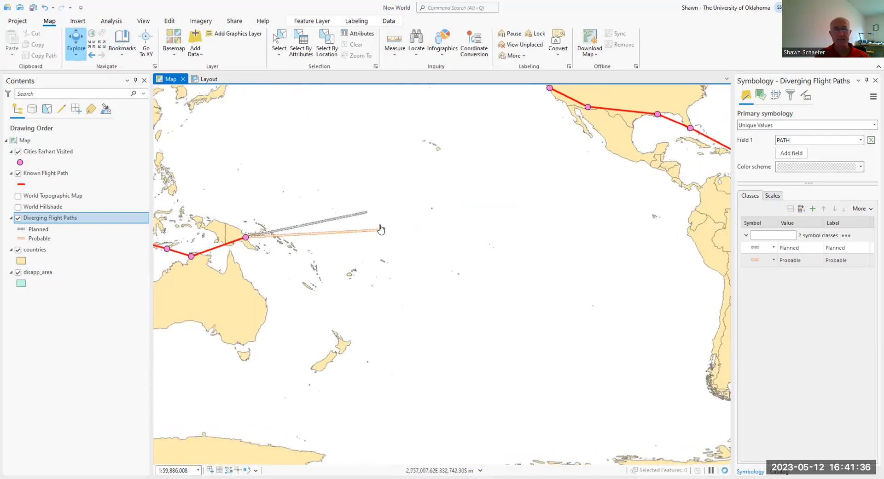
scroll(381, 233, "down", 2)
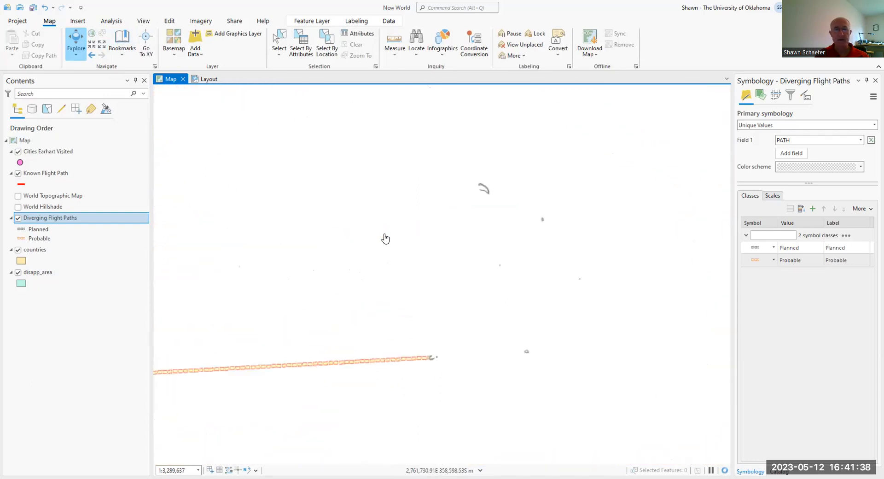
left_click_drag(456, 407, 467, 416)
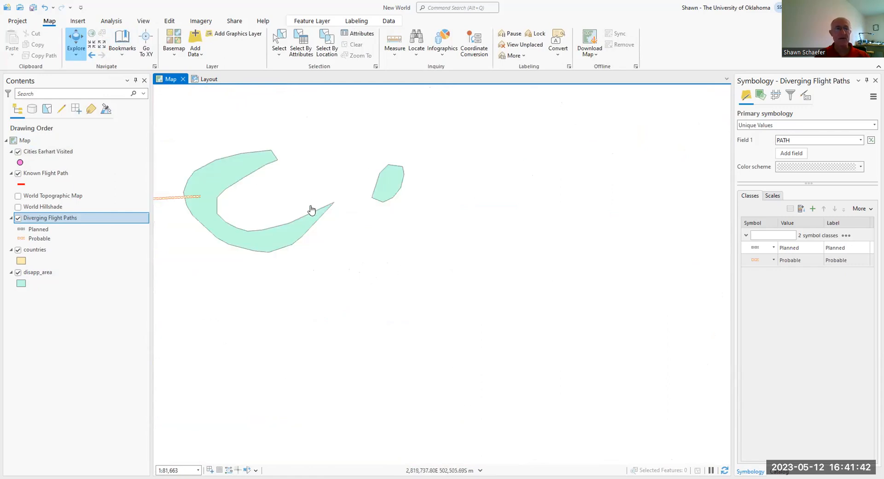
left_click_drag(309, 210, 434, 240)
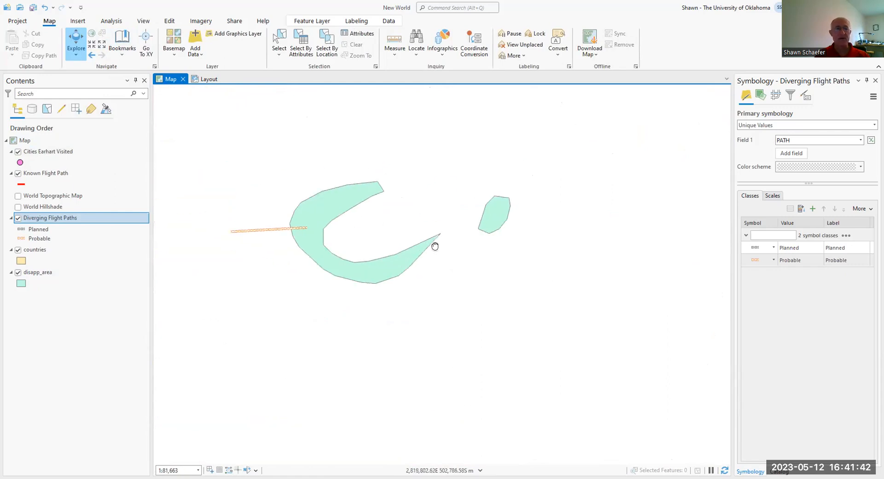
left_click(126, 53)
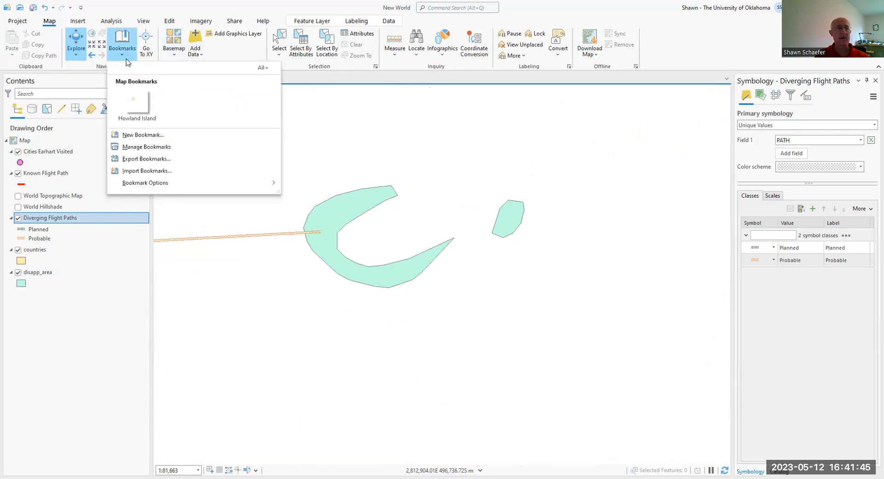
left_click(142, 136)
type("Nikumaroro Island")
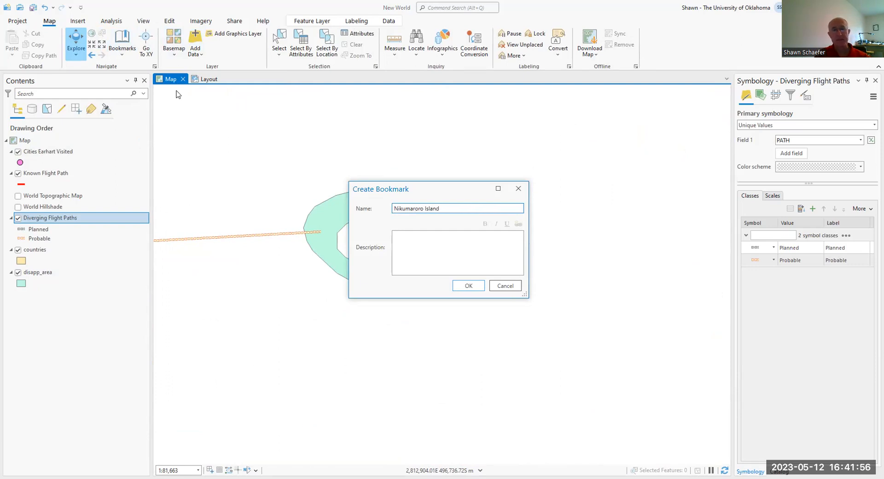
left_click(468, 286)
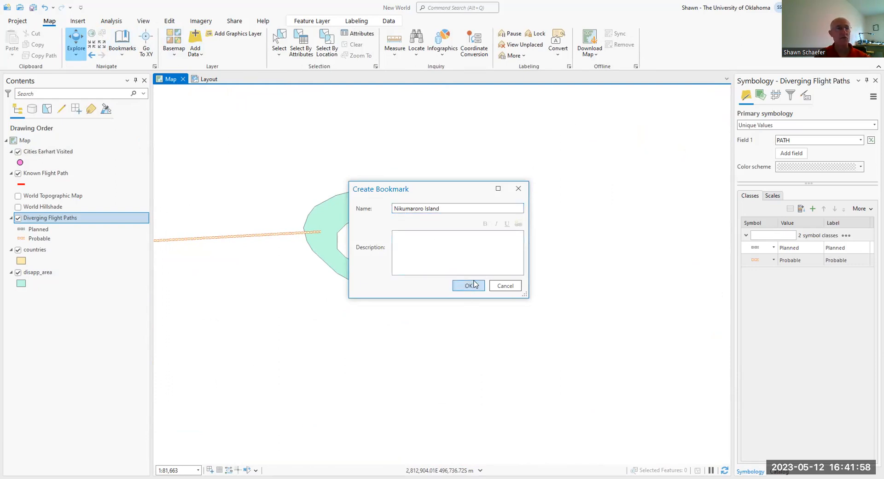
Step: Go to the Howland Island bookmark and then to the Nikumaroro Island bookmark
left_click(125, 58)
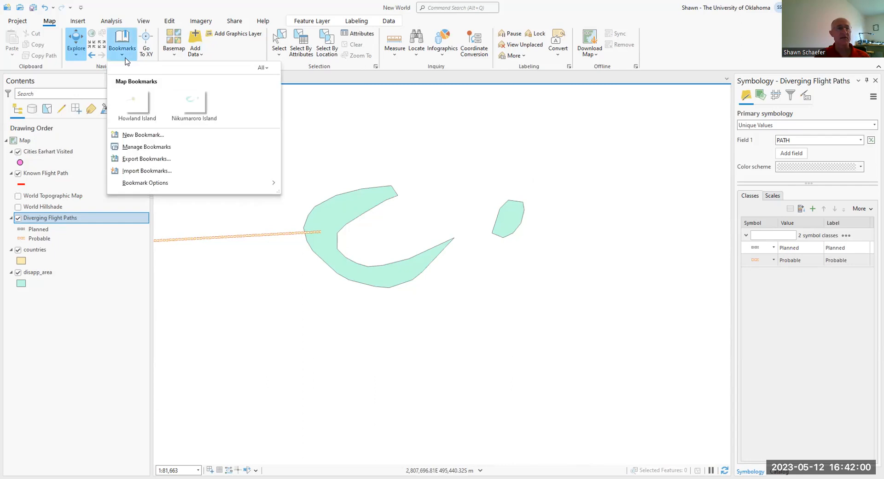
left_click(135, 117)
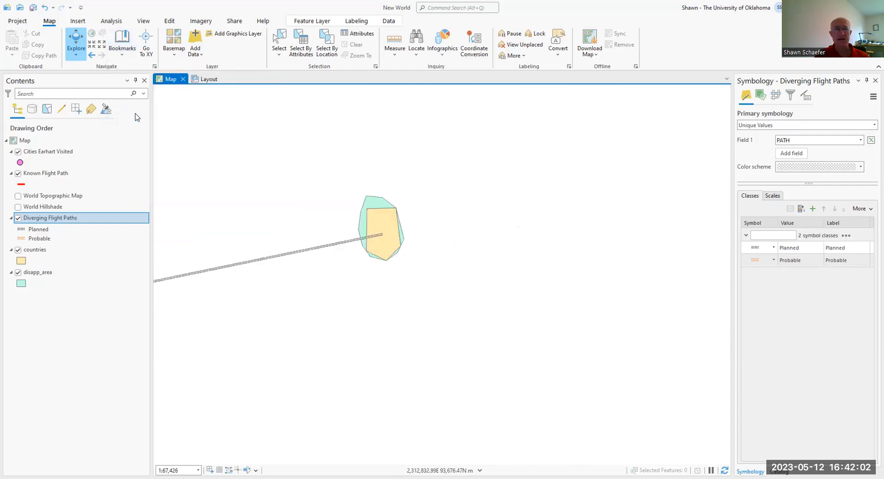
left_click(126, 57)
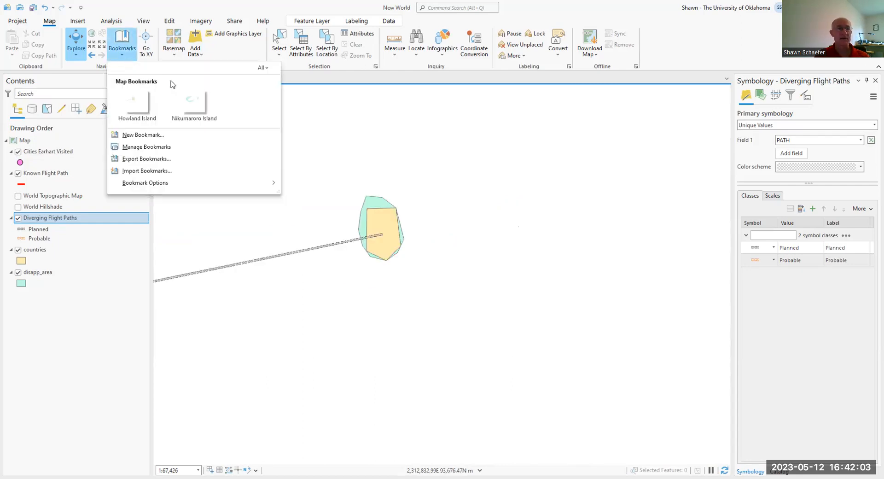
left_click(183, 105)
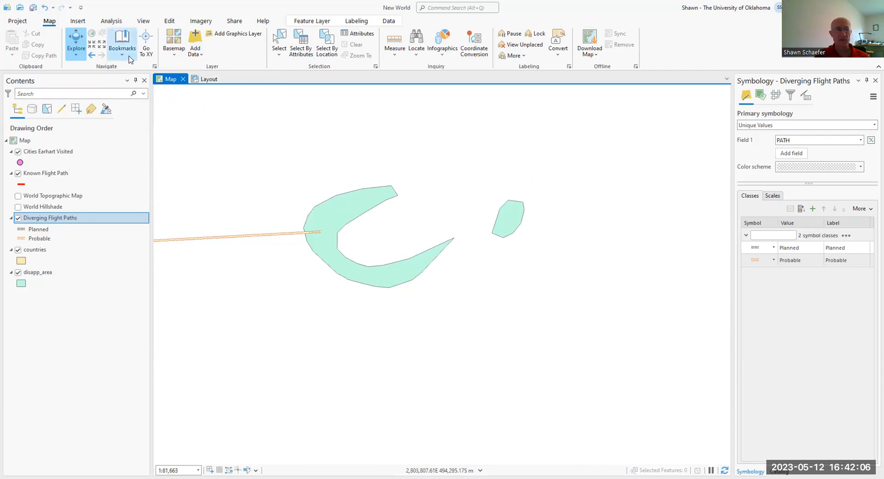
Step: Measure the planar distance in kilometers from the end of the planned flight path to the end of the probable flight path
scroll(442, 231, "down", 1)
scroll(442, 231, "down", 10)
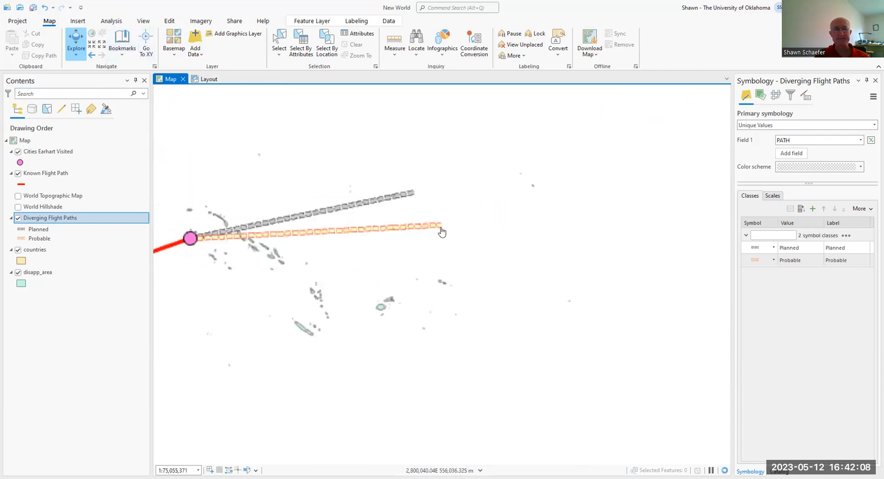
scroll(442, 231, "down", 1)
left_click_drag(343, 192, 323, 241)
scroll(376, 196, "up", 2)
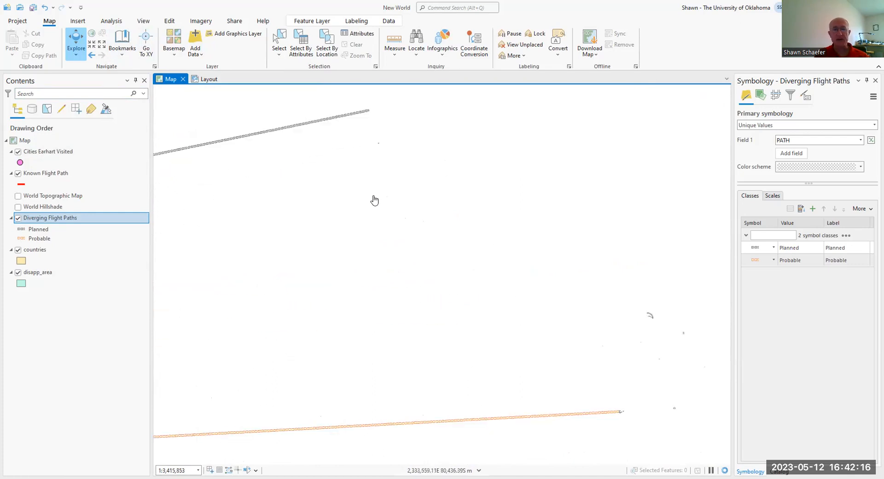
left_click(396, 55)
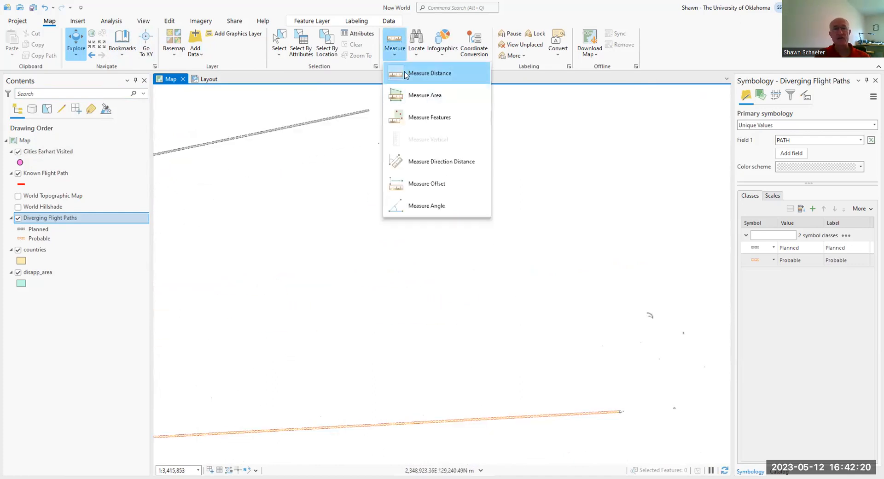
left_click(405, 73)
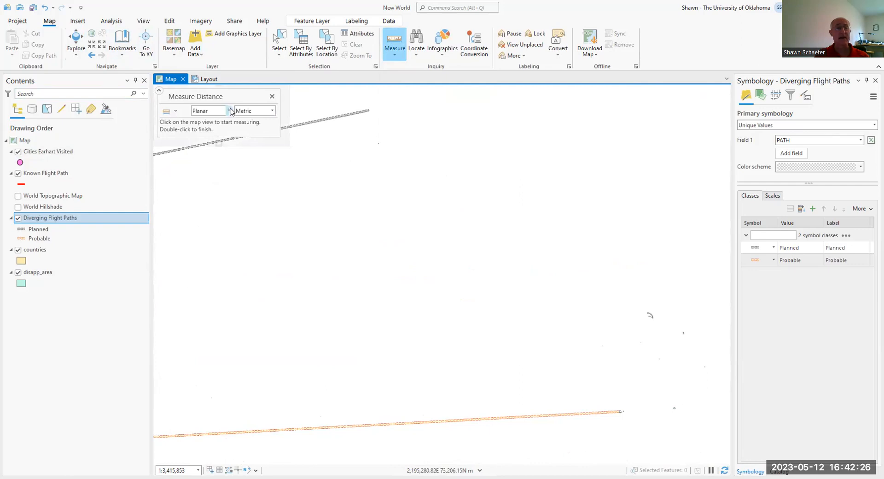
left_click(256, 111)
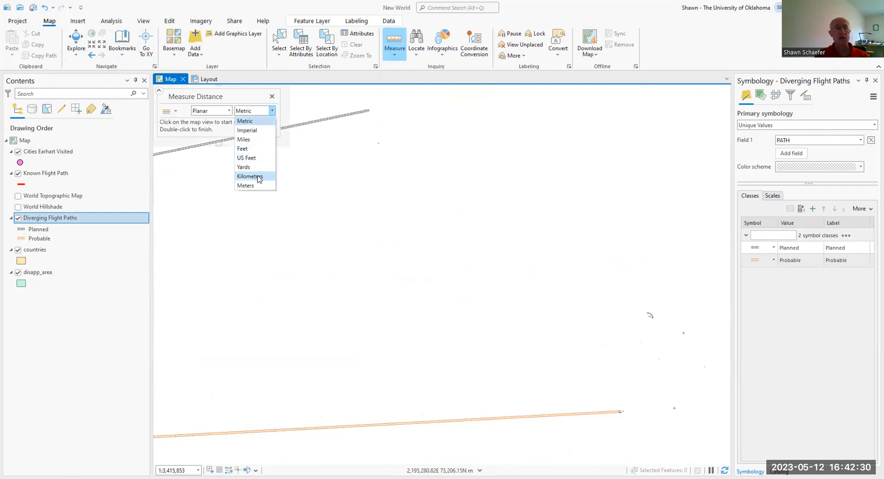
left_click(258, 179)
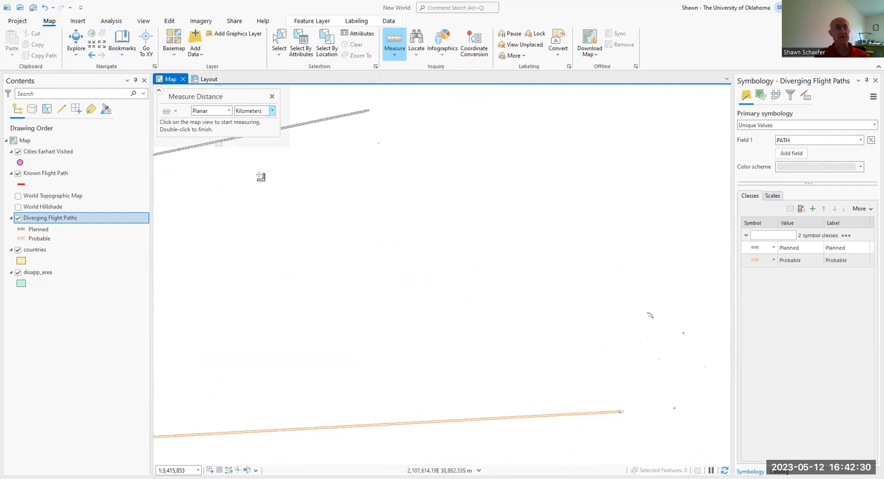
left_click(369, 110)
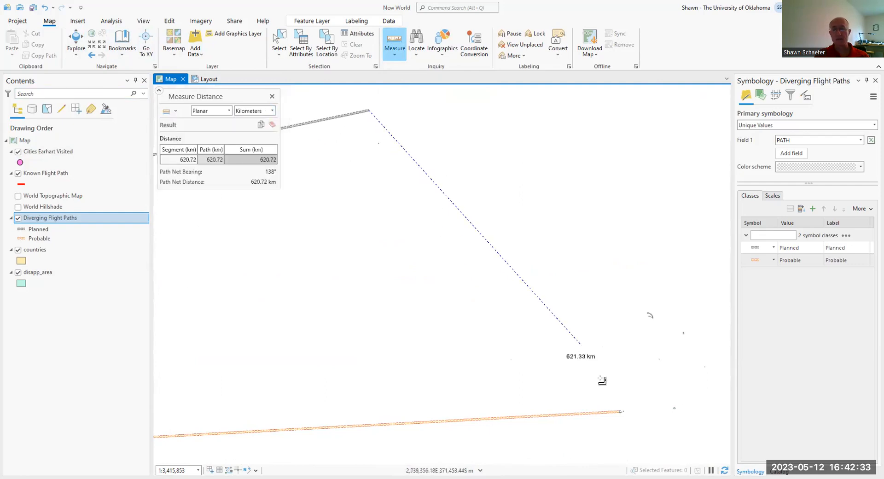
left_click(620, 411)
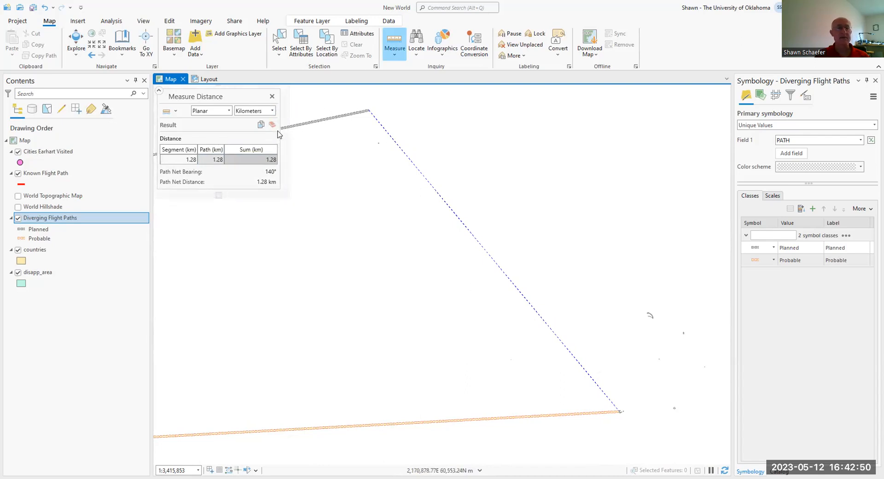
Step: Repeat the distance measurement between the two flight path ends and finish measuring
left_click(369, 111)
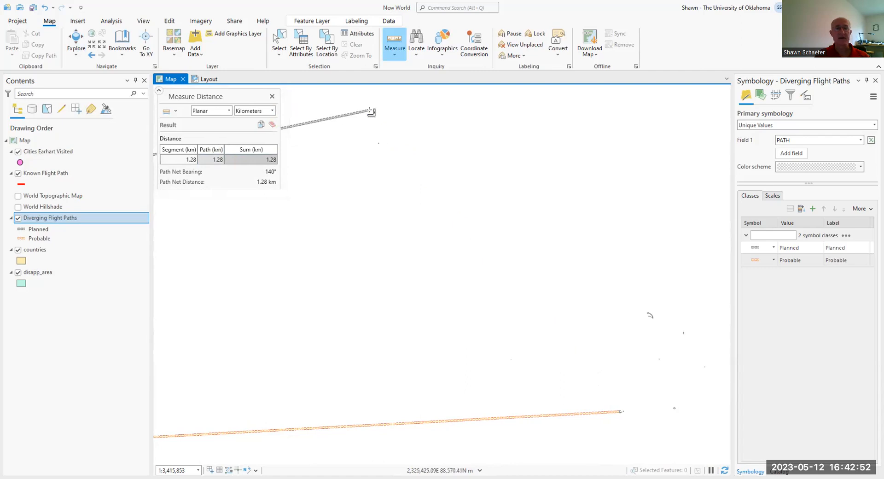
left_click(371, 112)
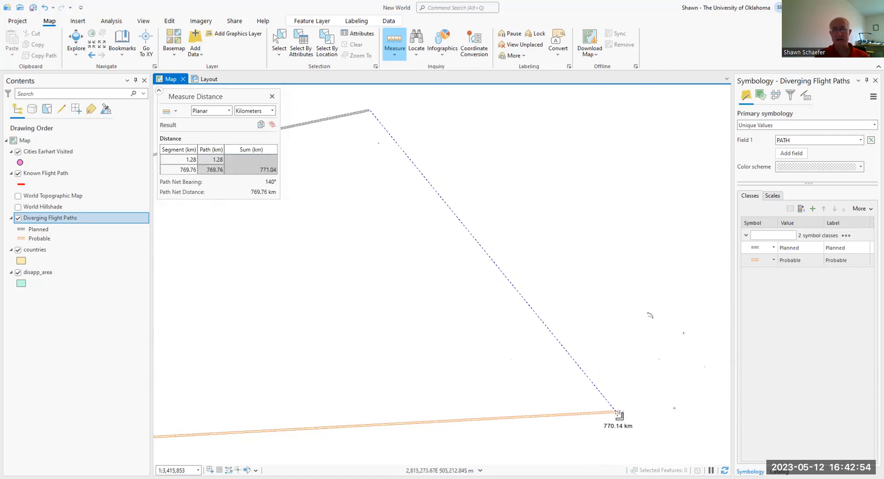
double_click(620, 412)
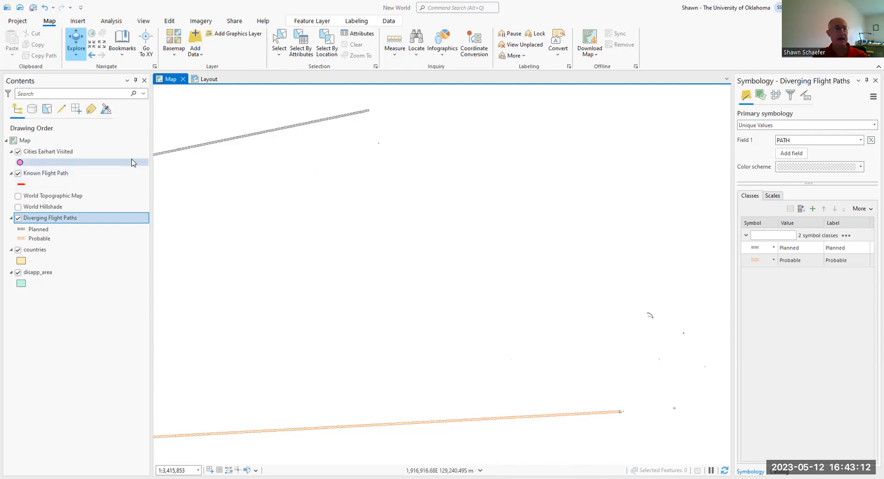
Step: Open the attribute table of the Cities Earhart Visited layer
left_click(53, 159)
right_click(53, 159)
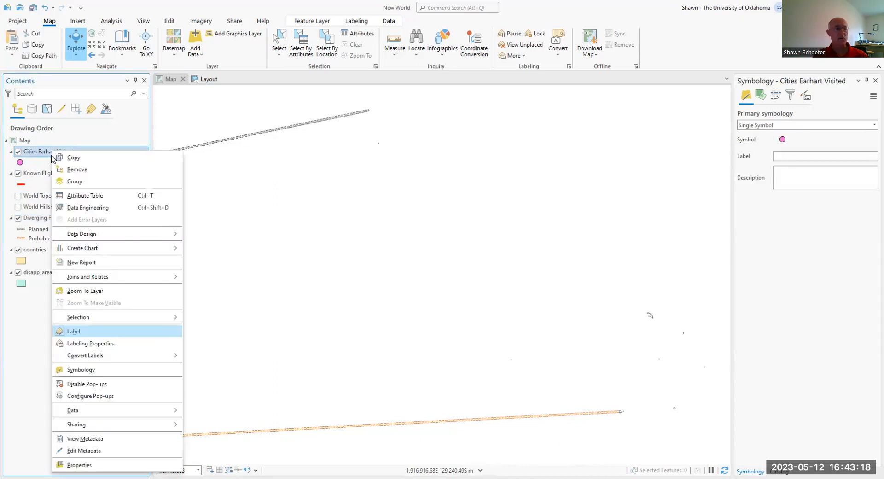
left_click(71, 196)
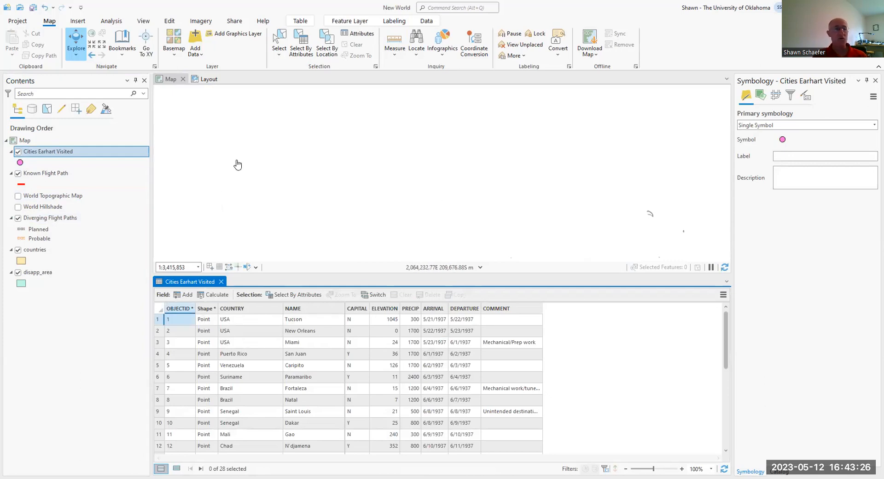
Step: Zoom the map to the full extent of the Cities Earhart Visited layer and select the San Juan record in its table
left_click(66, 154)
right_click(65, 154)
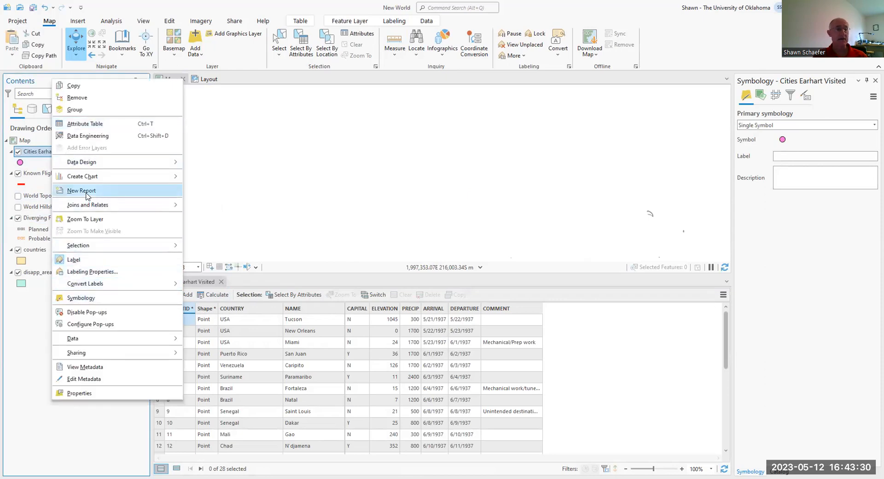
left_click(87, 219)
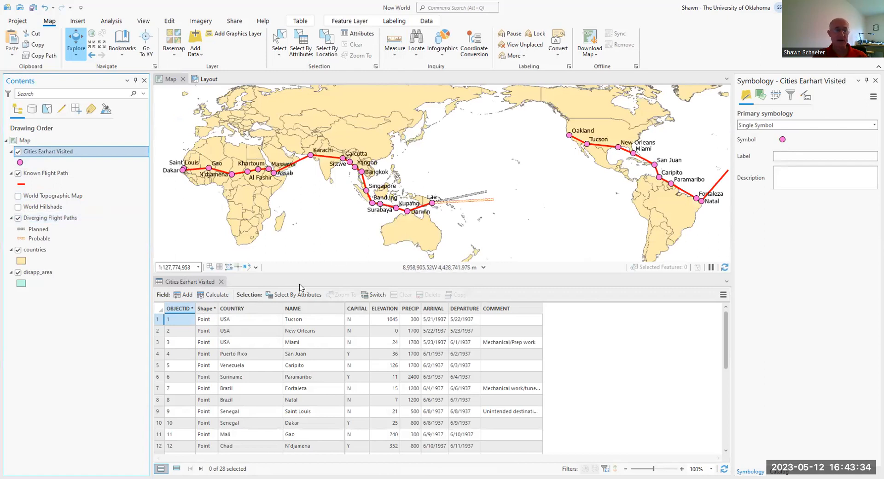
left_click(158, 354)
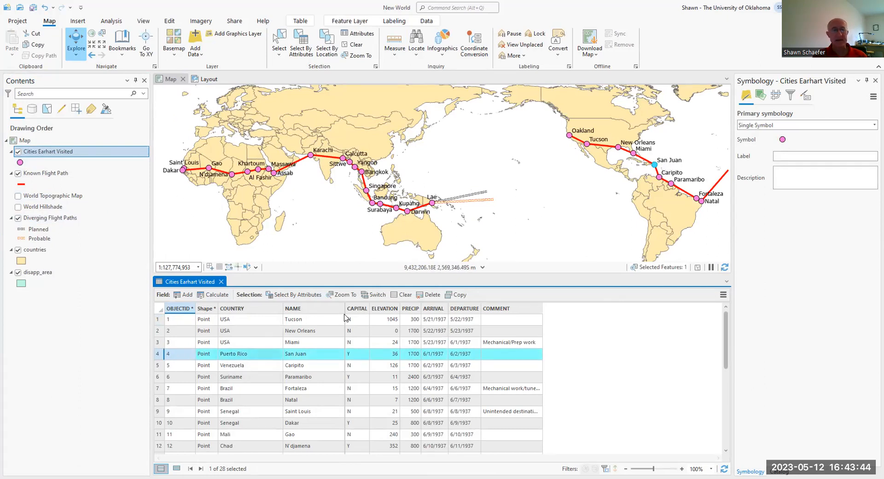
Step: Widen the CAPITAL column in the cities table and hide the CAPITAL field
left_click_drag(345, 308, 383, 314)
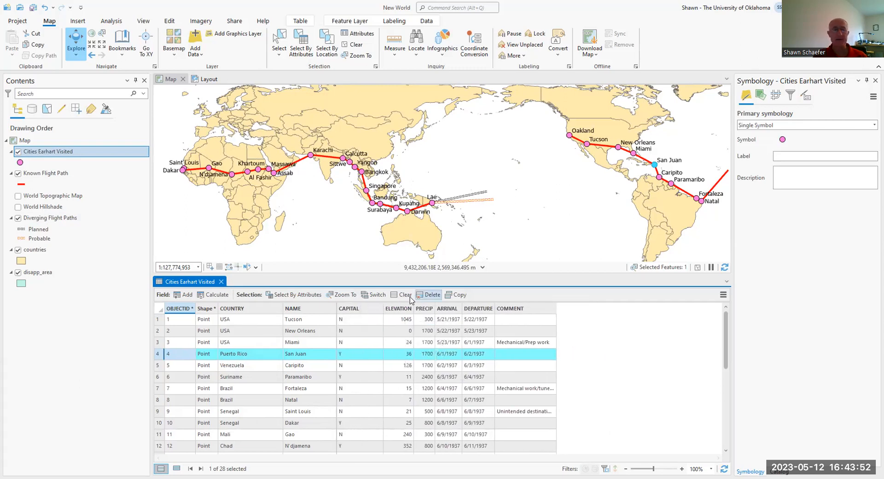
left_click(364, 309)
right_click(363, 307)
left_click(370, 262)
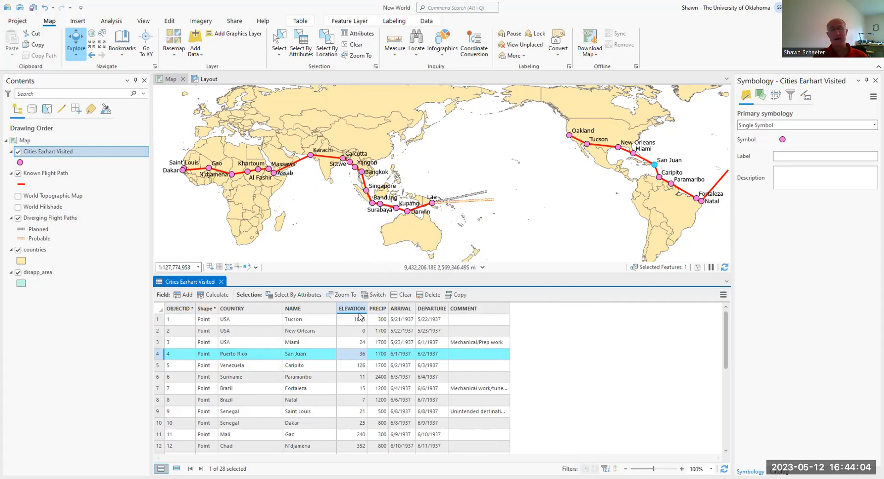
Step: Sort the cities table by the ELEVATION field in descending order
mouse_move(355, 312)
right_click(346, 309)
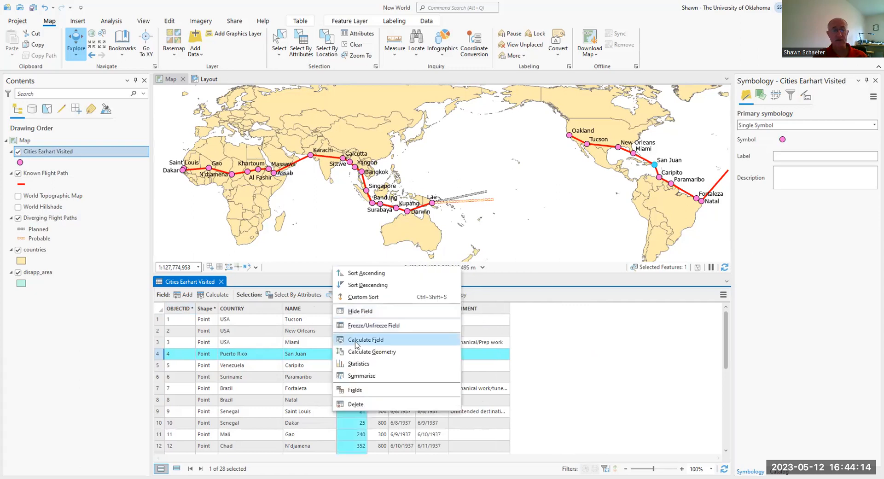
left_click(368, 285)
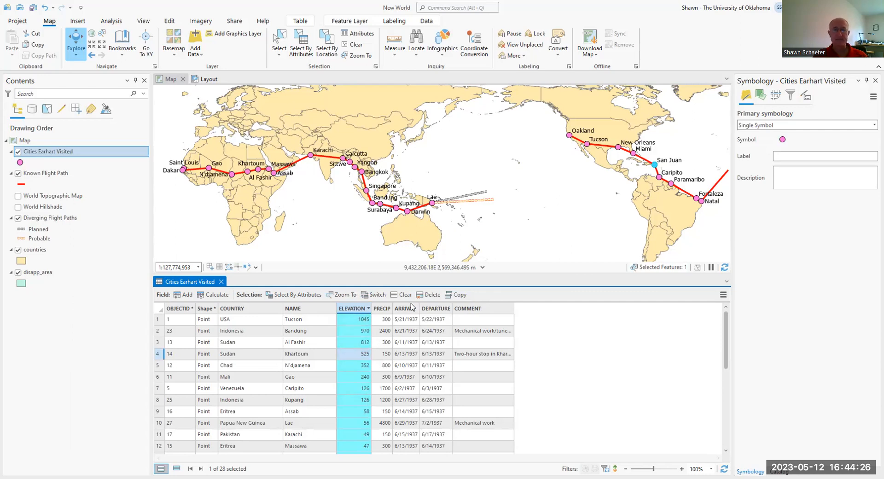
Step: Try to show statistics for the ELEVATION field with the San Juan record selected, and return to the cities table
right_click(354, 309)
left_click(366, 386)
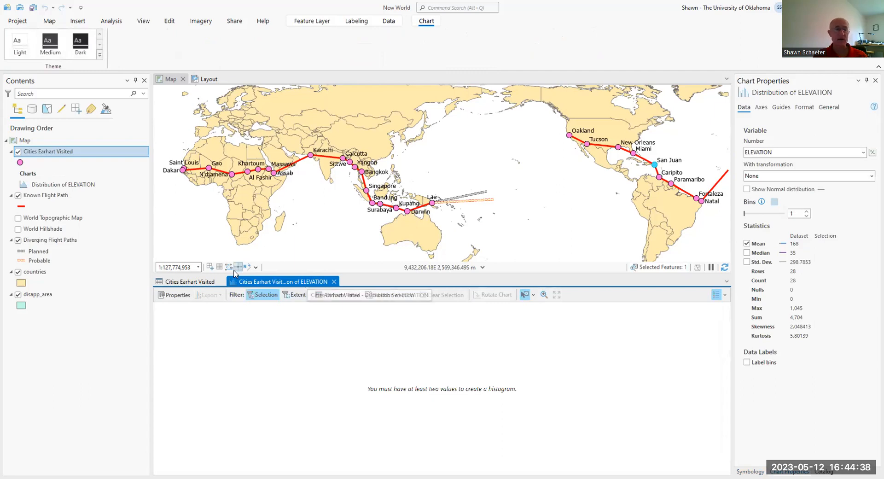
left_click(202, 281)
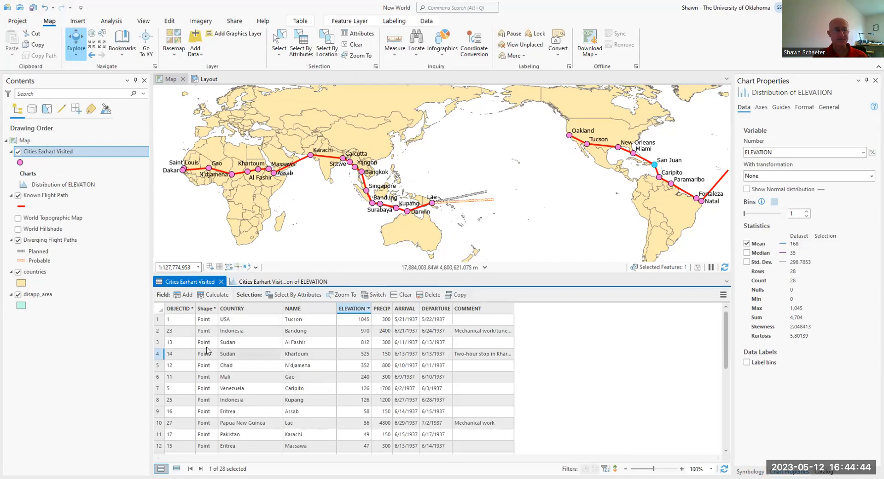
Step: Show statistics for the ELEVATION field with no cities selected, and close both elevation chart views
left_click(161, 311)
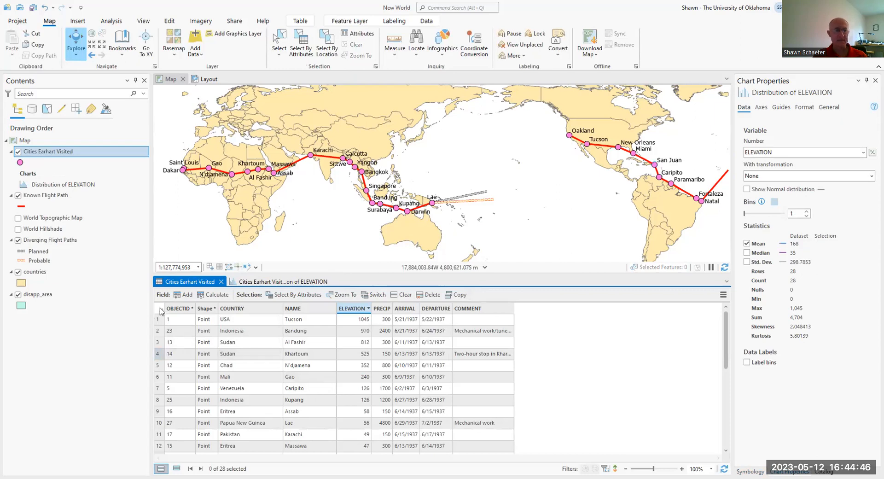
right_click(347, 311)
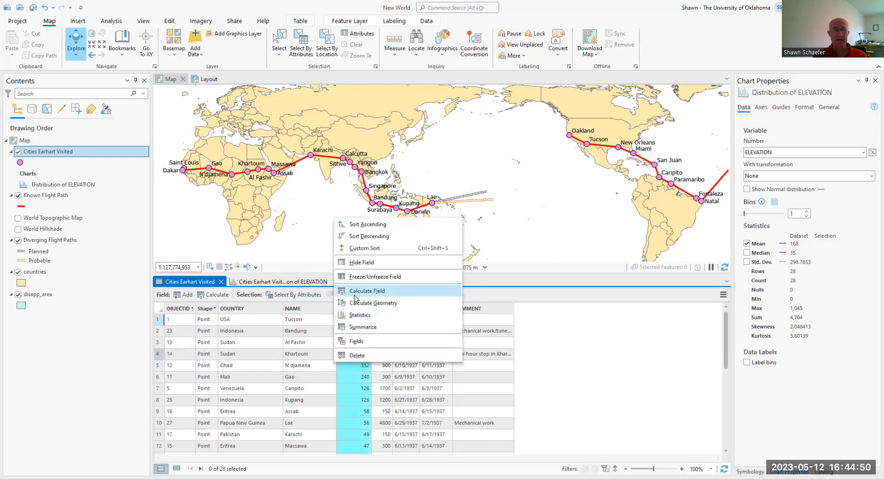
left_click(364, 368)
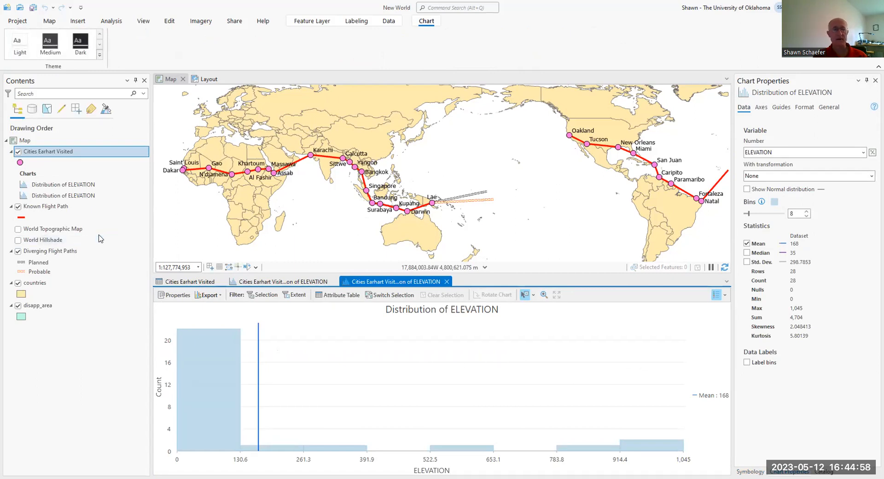
left_click(446, 282)
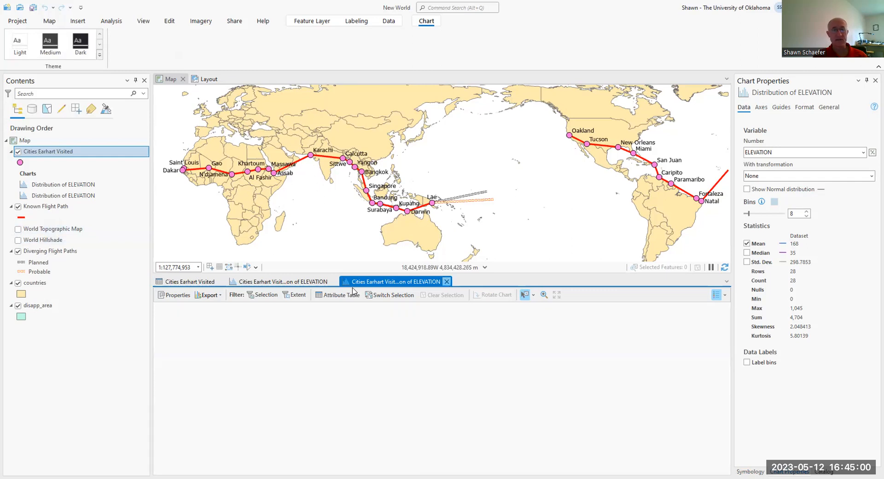
left_click(335, 281)
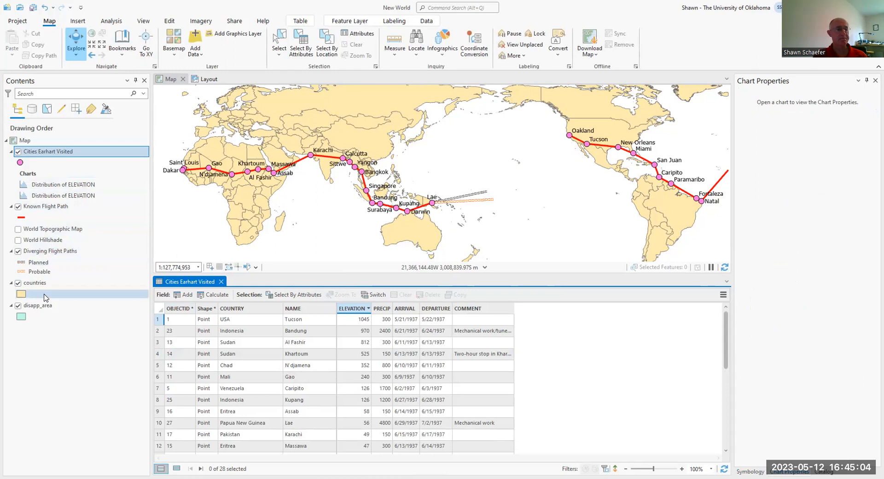
Step: Open the attribute table of the Known Flight Path layer
left_click(33, 206)
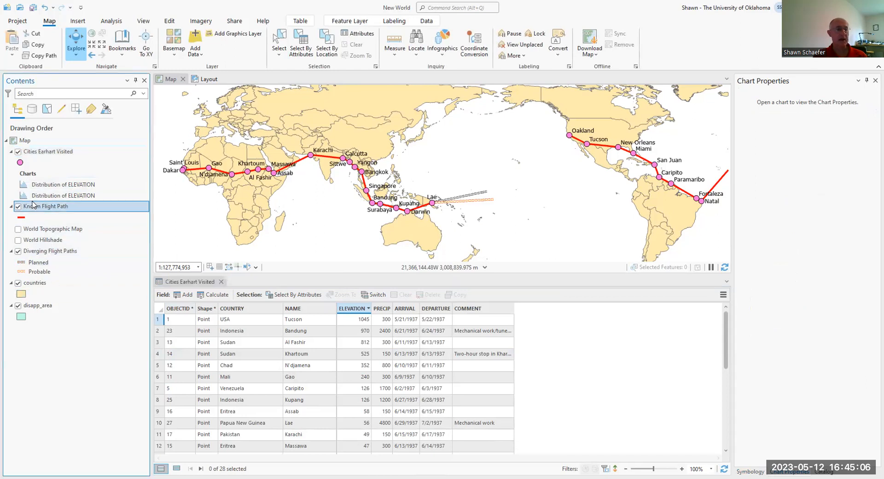
right_click(34, 205)
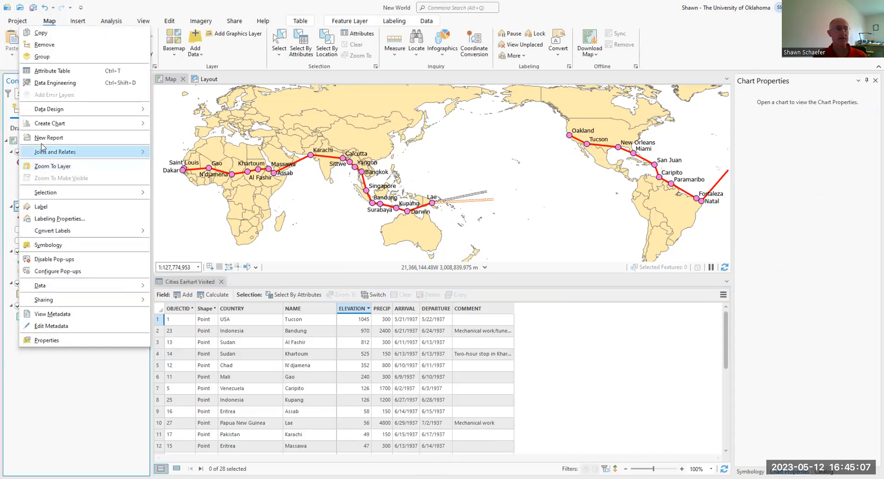
left_click(52, 71)
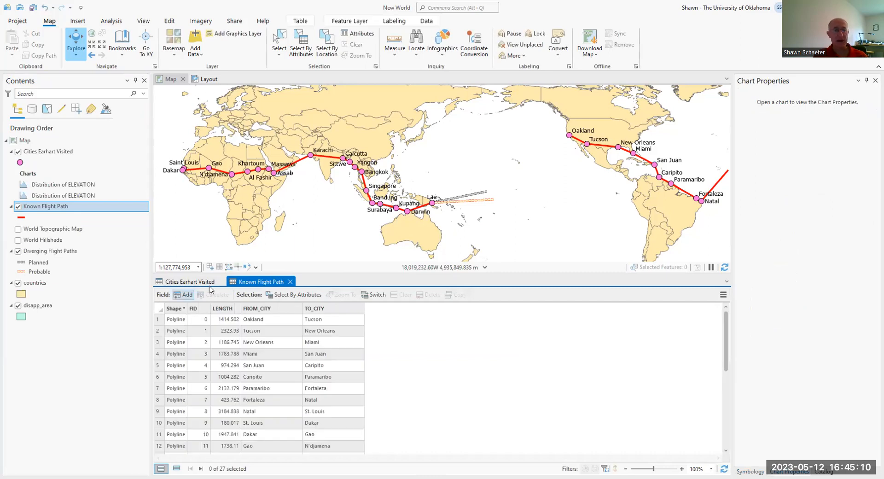
Step: Show statistics for the LENGTH field of the known flight path and add the median to the histogram
left_click(224, 309)
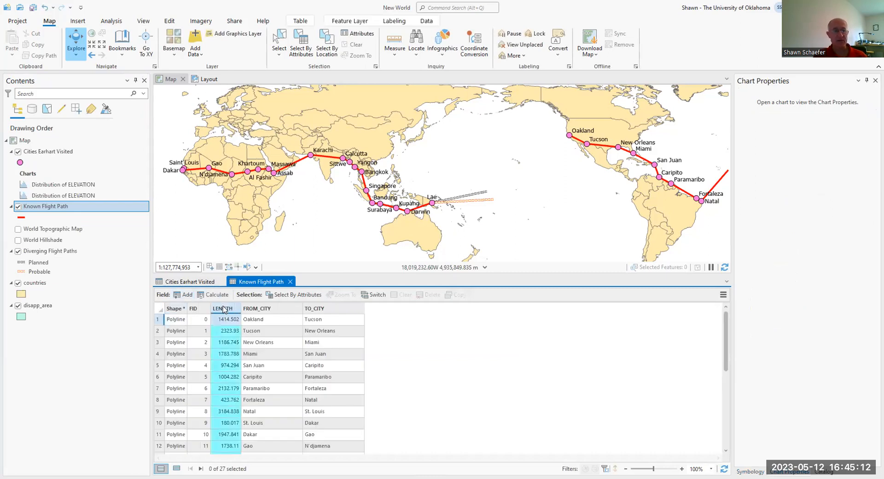
right_click(224, 308)
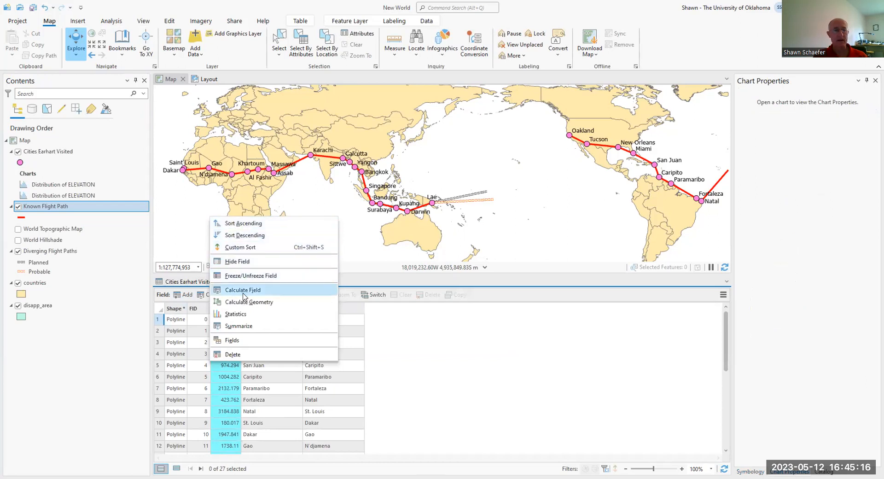
left_click(240, 314)
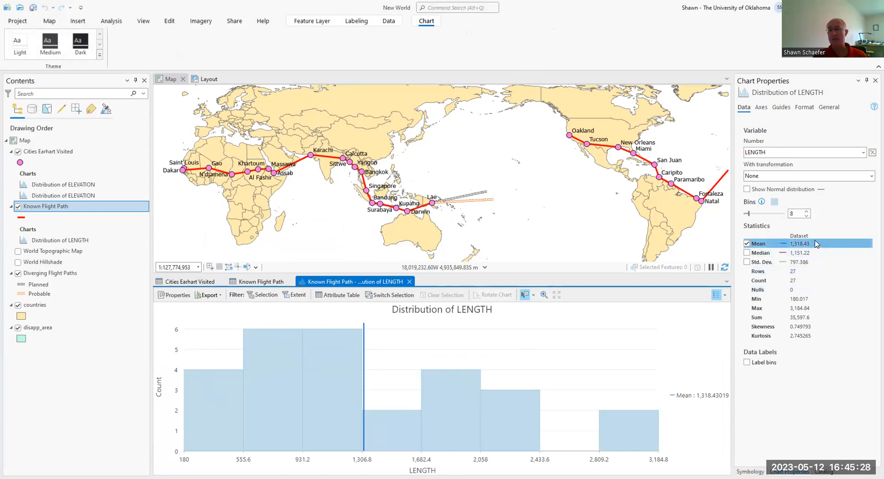
left_click(746, 253)
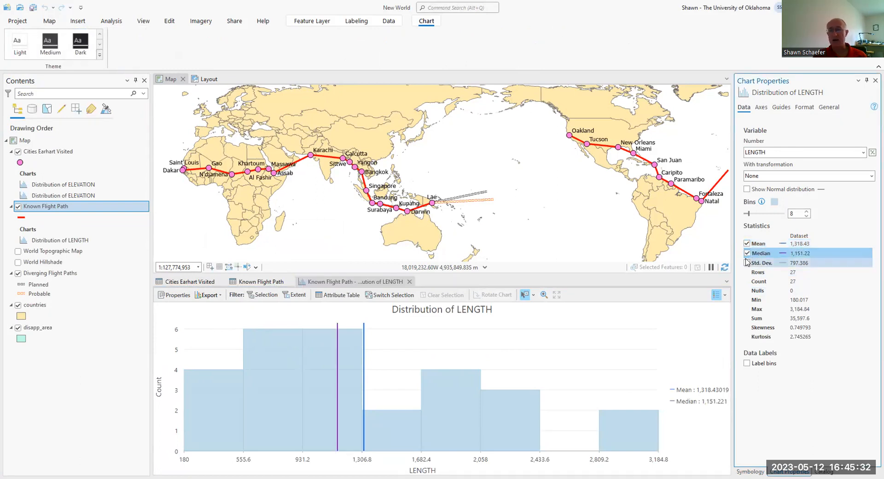
Step: Toggle the standard deviation on the LENGTH histogram on and off, and close the chart view and both attribute tables
left_click(747, 263)
left_click(746, 262)
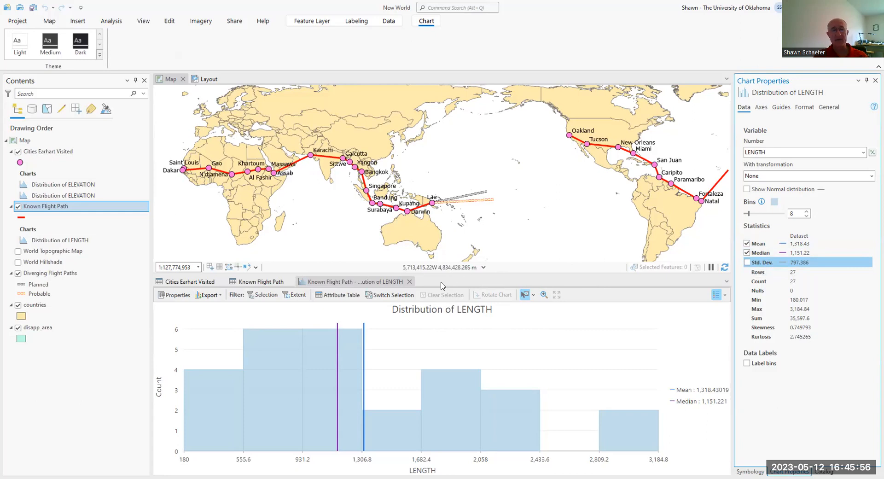
left_click(409, 282)
left_click(267, 282)
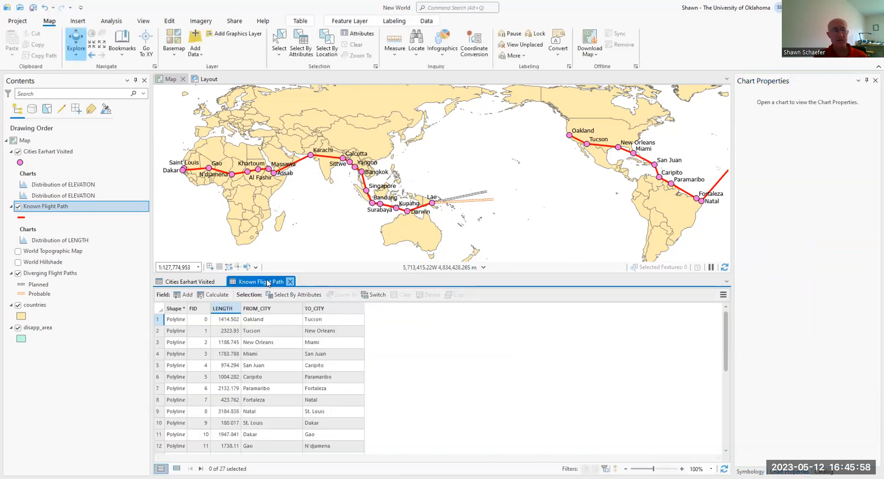
left_click(290, 281)
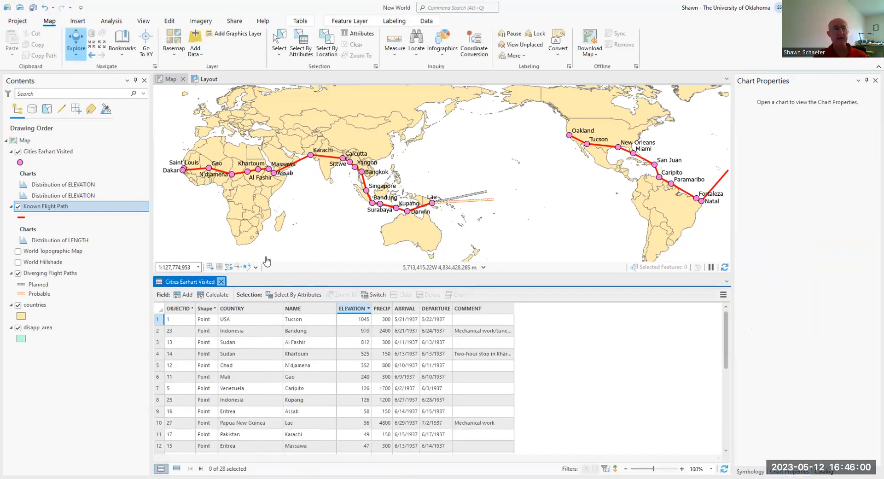
left_click(223, 282)
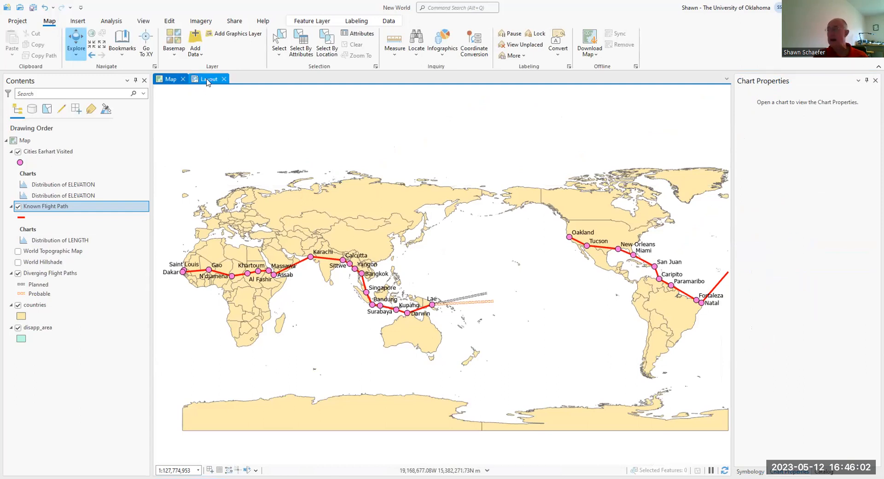
Step: Insert a map frame of the 1:127,774,953 map view, about 6.2 by 4 inches, on the upper part of the layout page
left_click(207, 80)
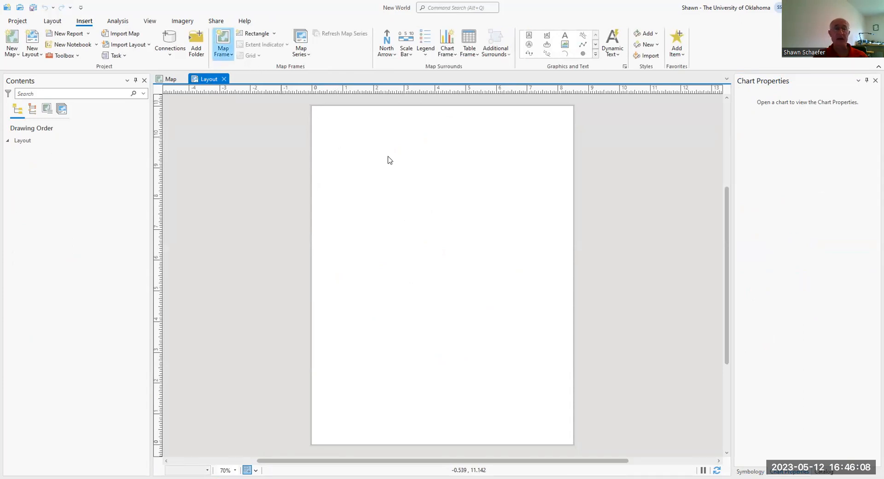
left_click(223, 44)
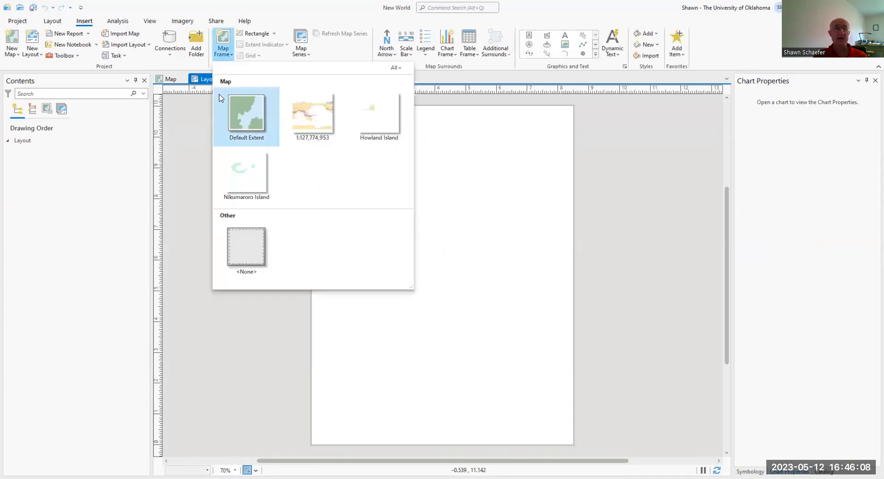
left_click(313, 127)
left_click_drag(349, 130, 540, 252)
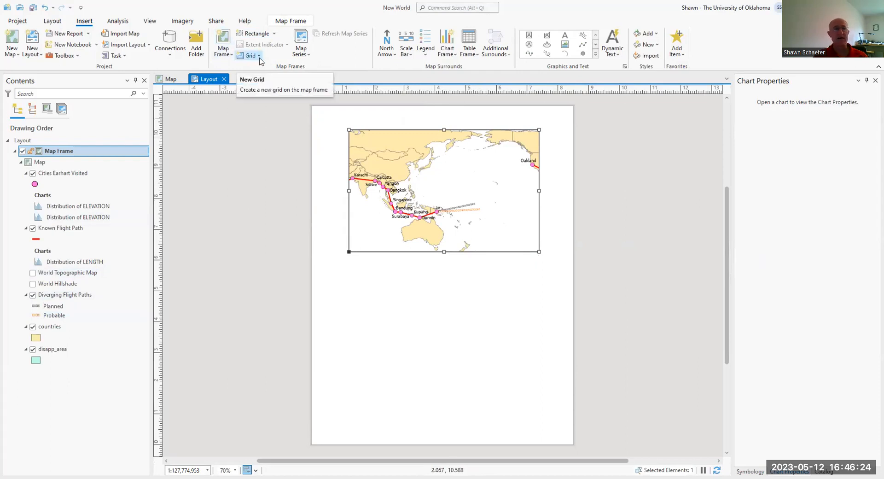
Step: Add a Blue Horizontal Label Graticule to the map frame and inspect its lines and labels up close
left_click(259, 56)
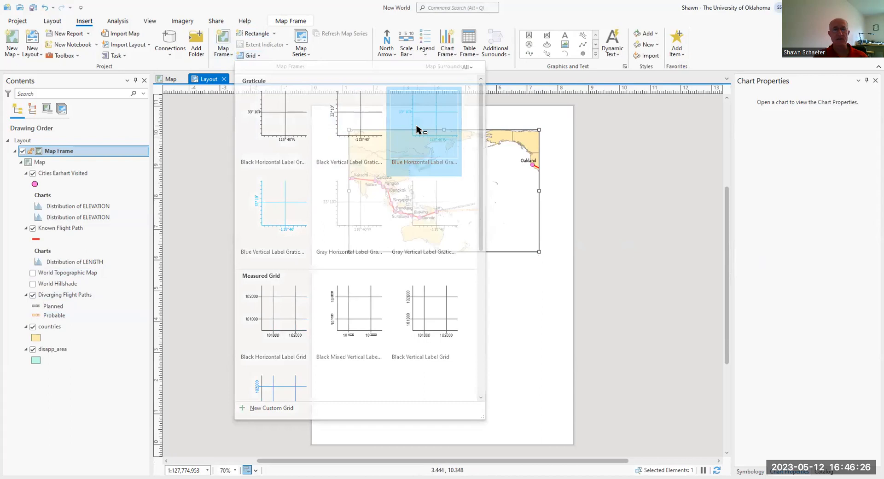
left_click(417, 129)
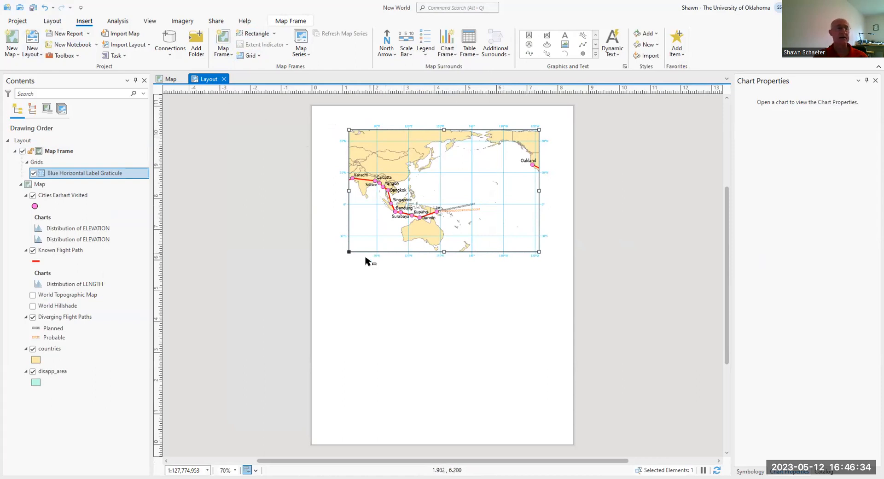
left_click(54, 24)
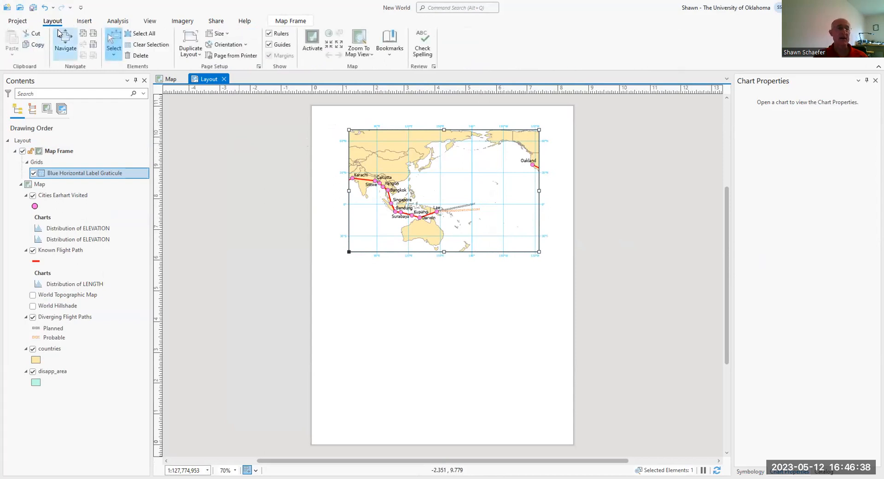
left_click(64, 43)
scroll(391, 179, "up", 6)
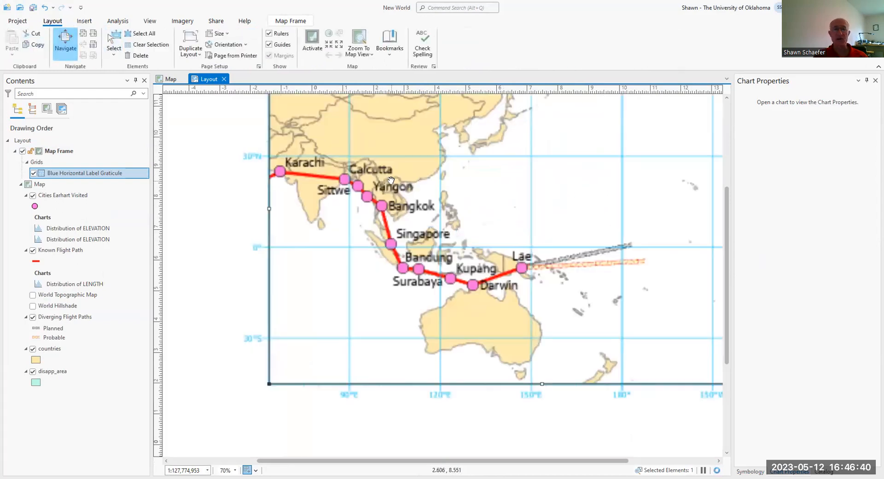
scroll(390, 180, "down", 10)
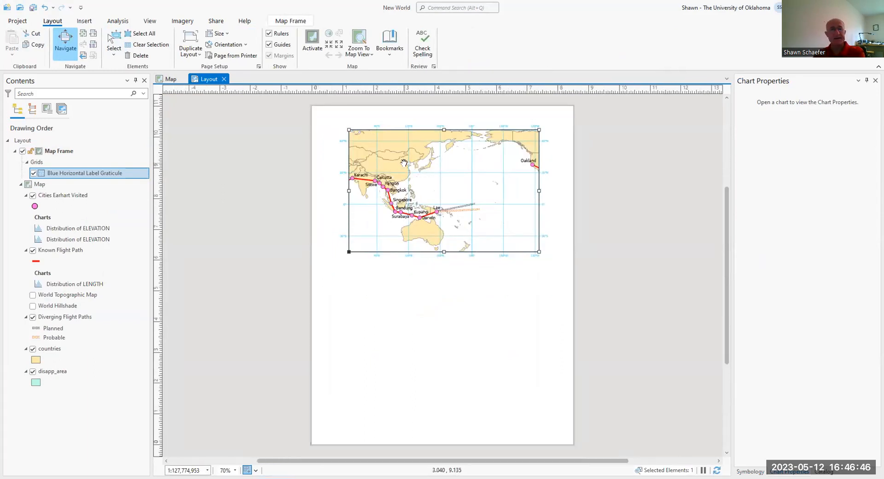
scroll(404, 162, "up", 2)
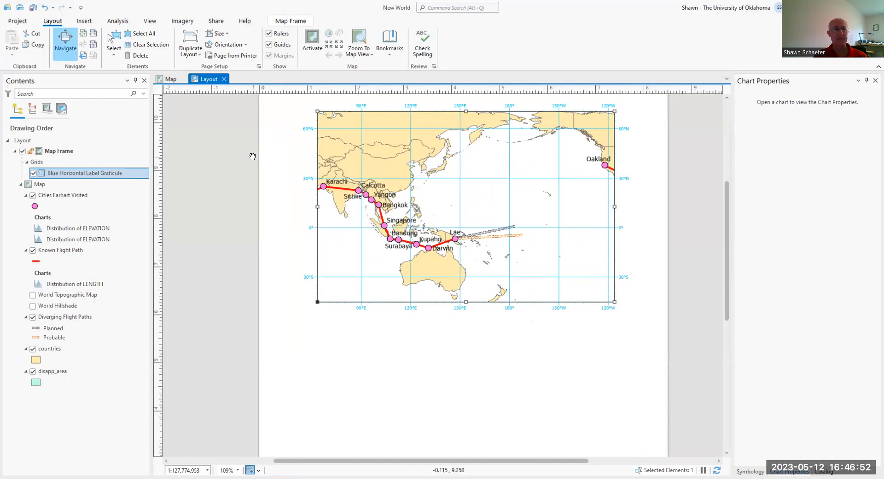
Step: Save the New World project
left_click(17, 22)
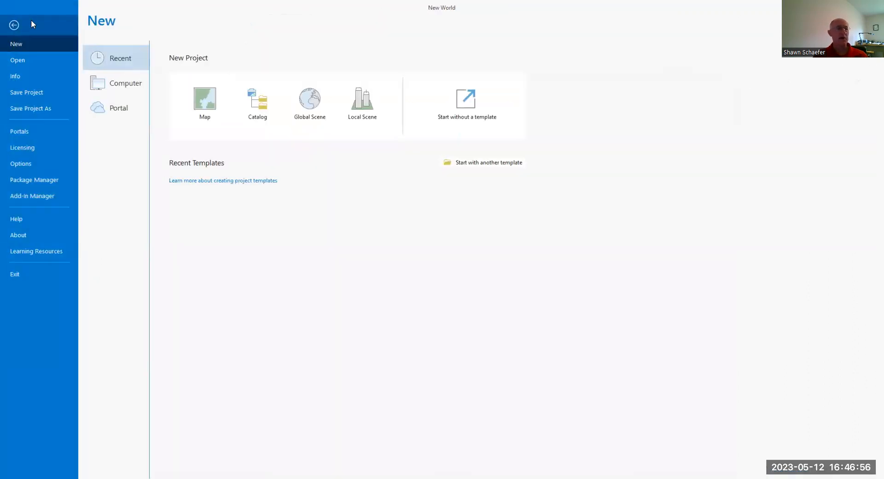
left_click(30, 81)
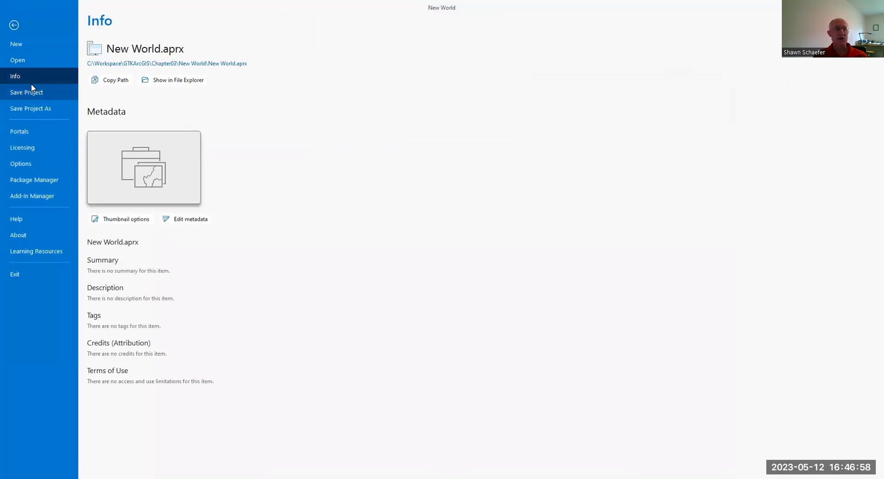
left_click(31, 87)
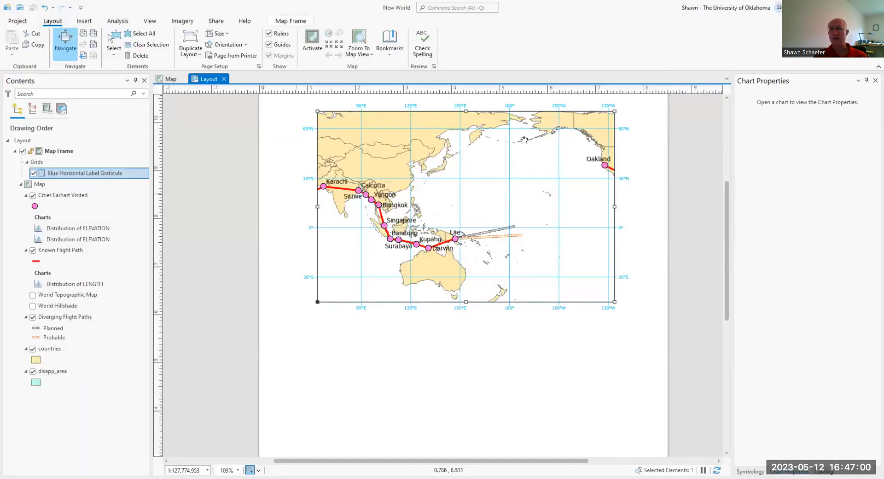